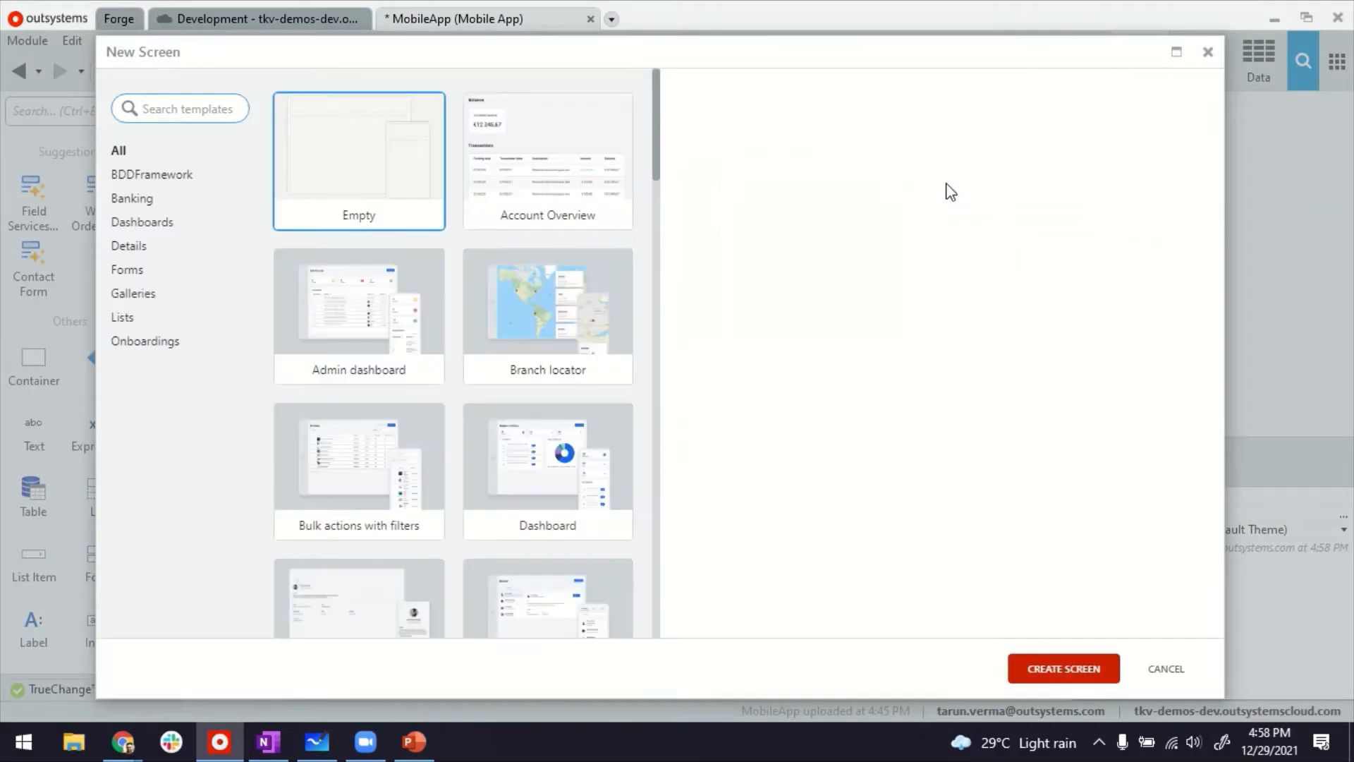
- Create an empty screen named Posts in MainFlow and set its title to "Posts"
left_click(752, 529)
type("Posts")
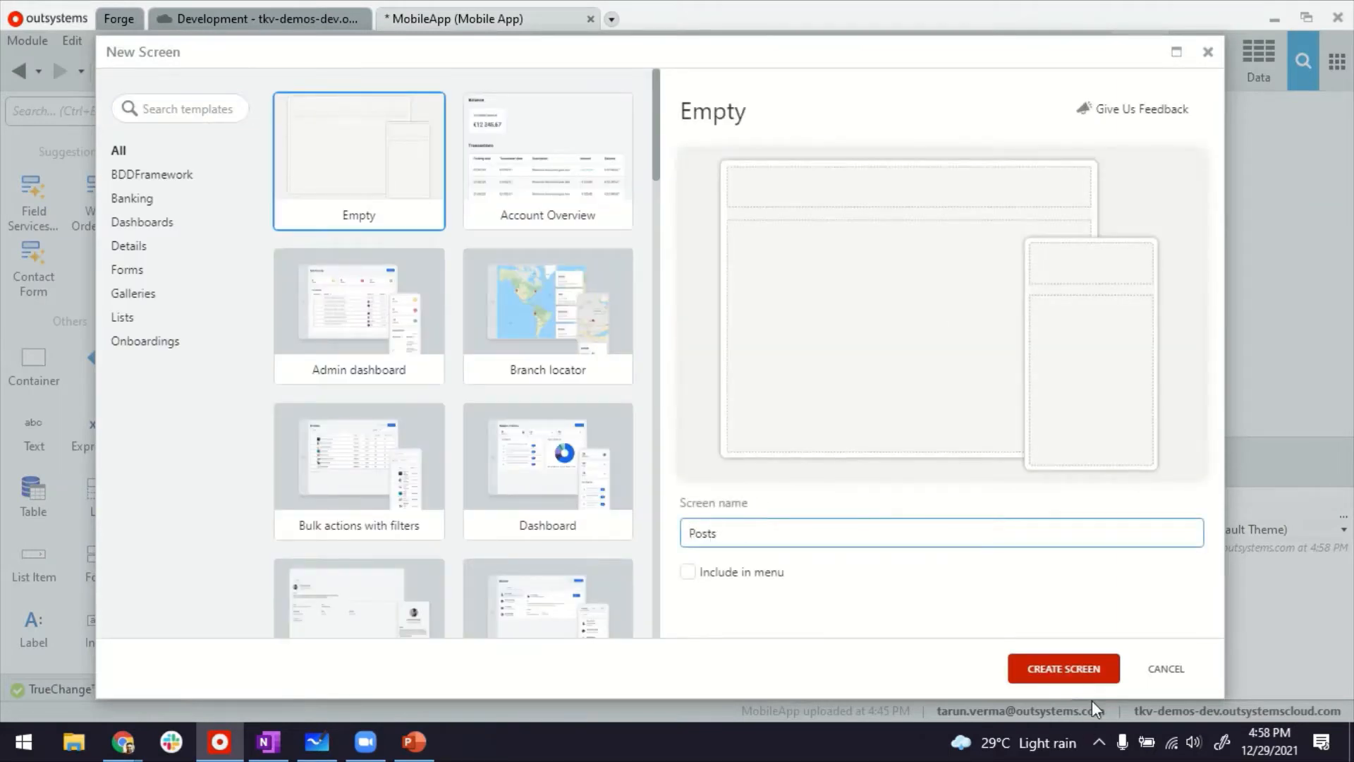
left_click(1076, 670)
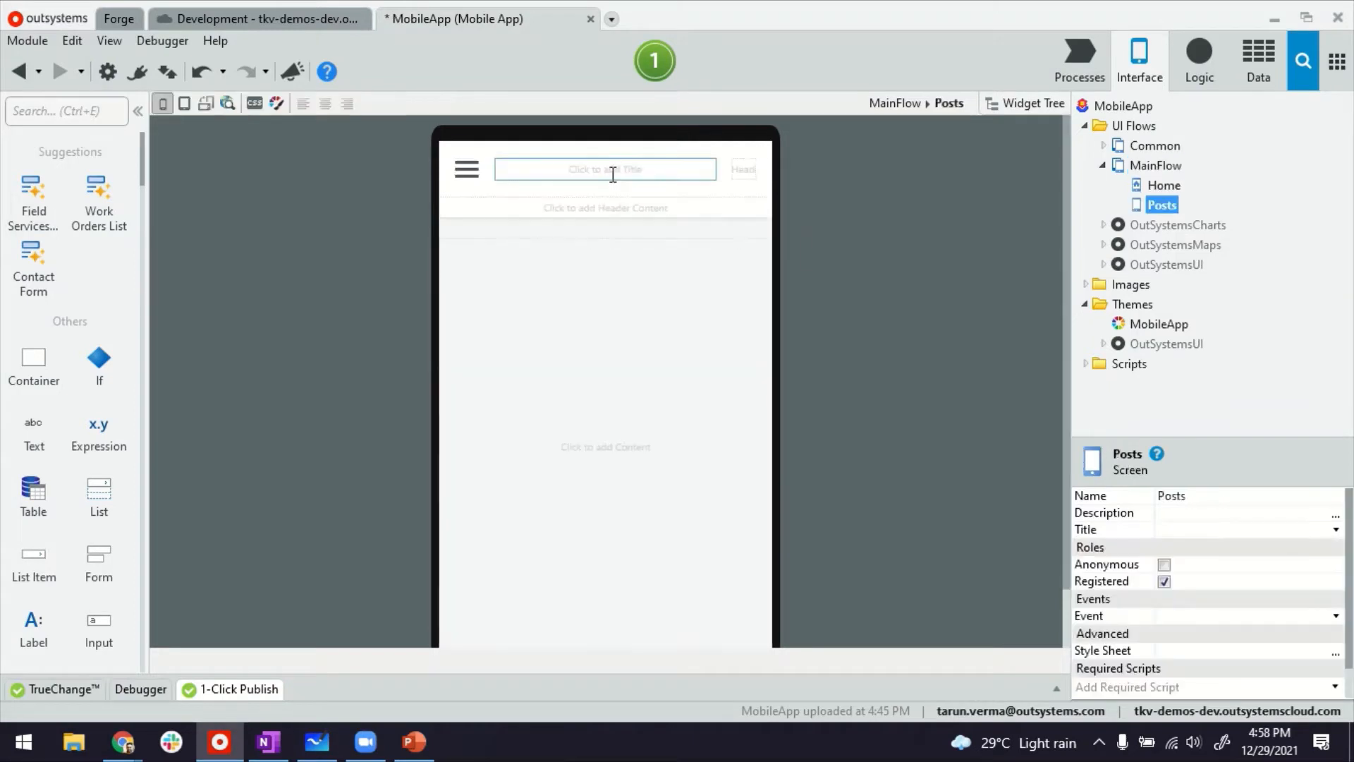
left_click(606, 172)
type("Posts")
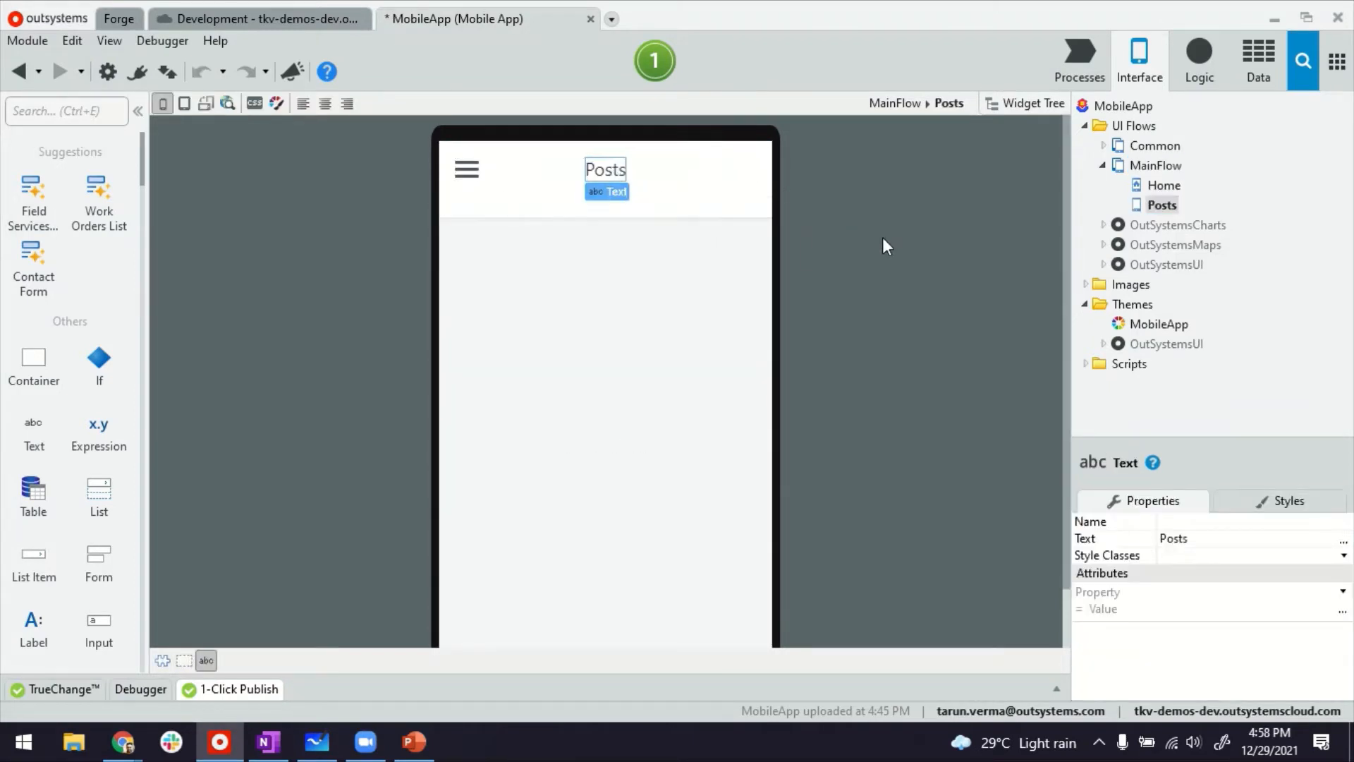
- Add an empty screen named Jobs to MainFlow and set its title to "Jobs"
left_click(1155, 163)
right_click(1155, 164)
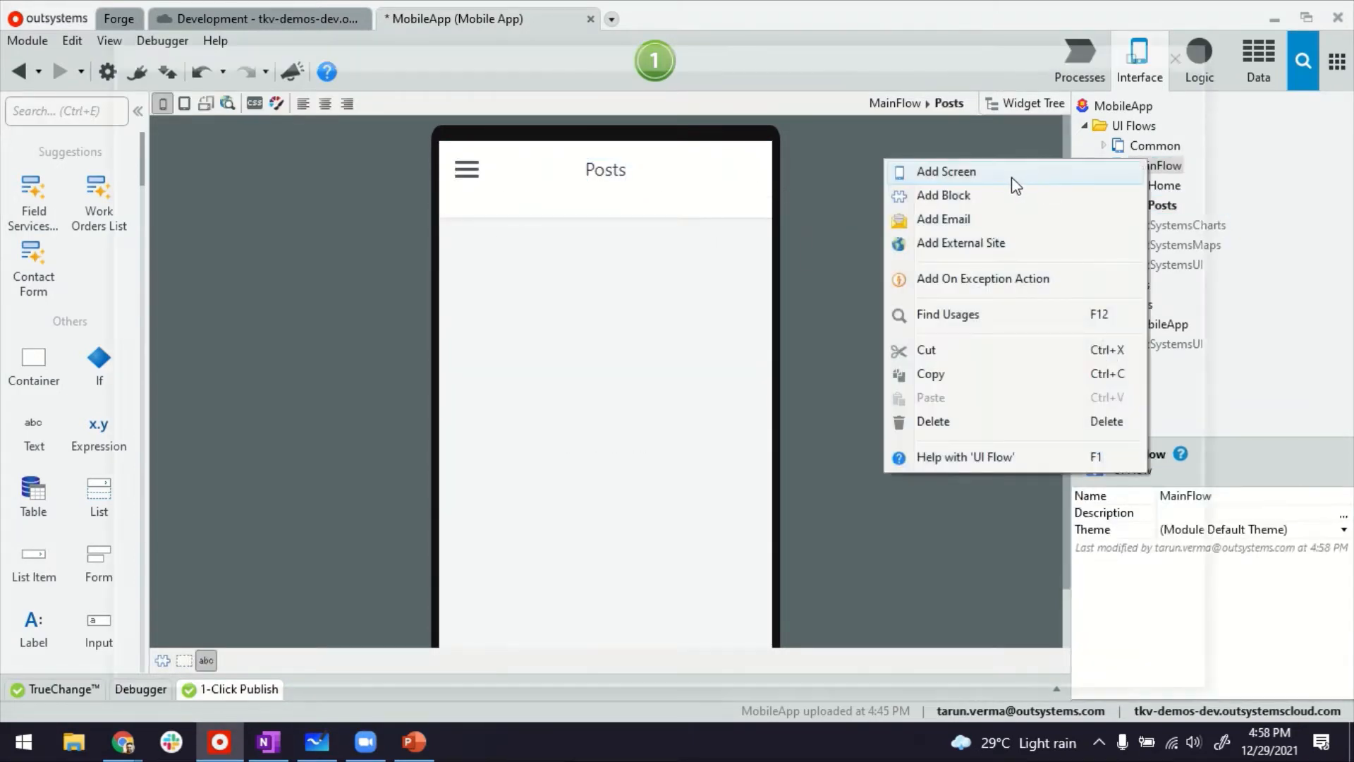
left_click(1016, 176)
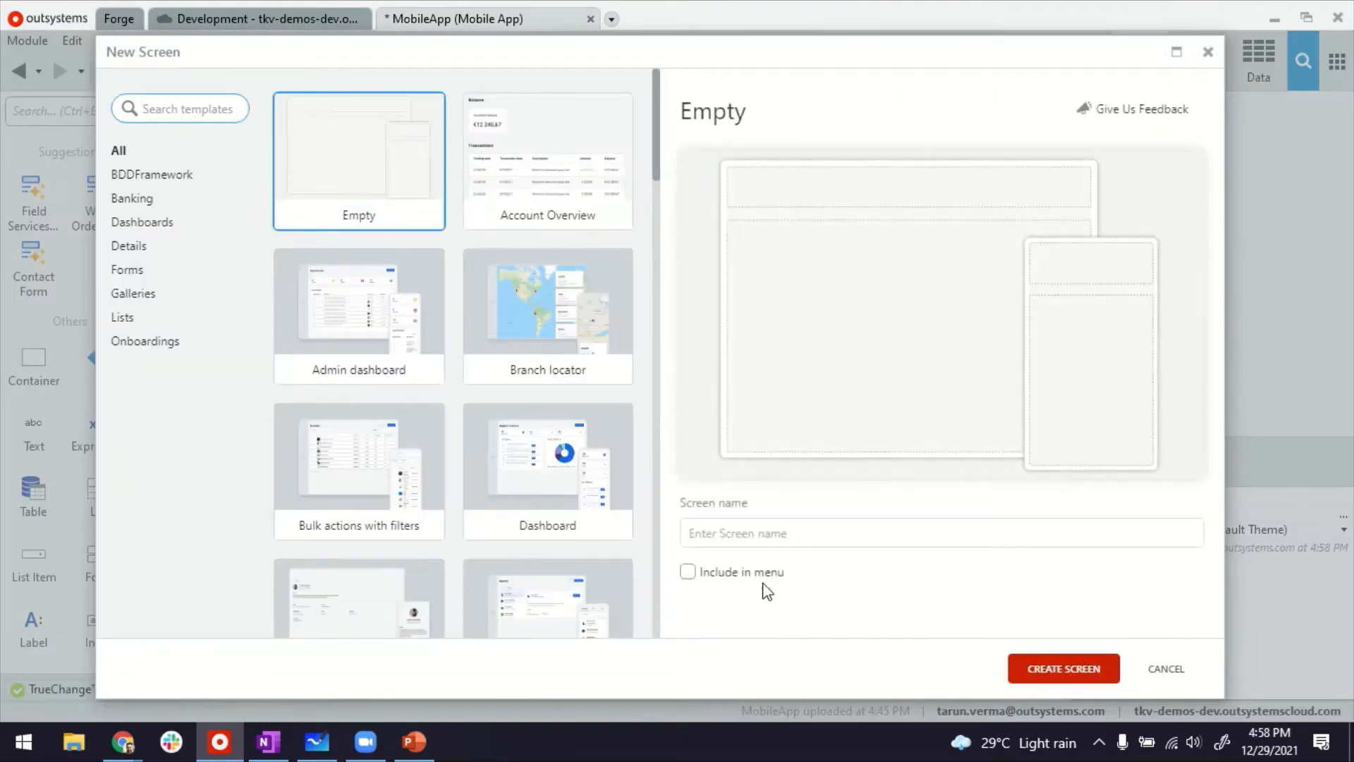
left_click(776, 536)
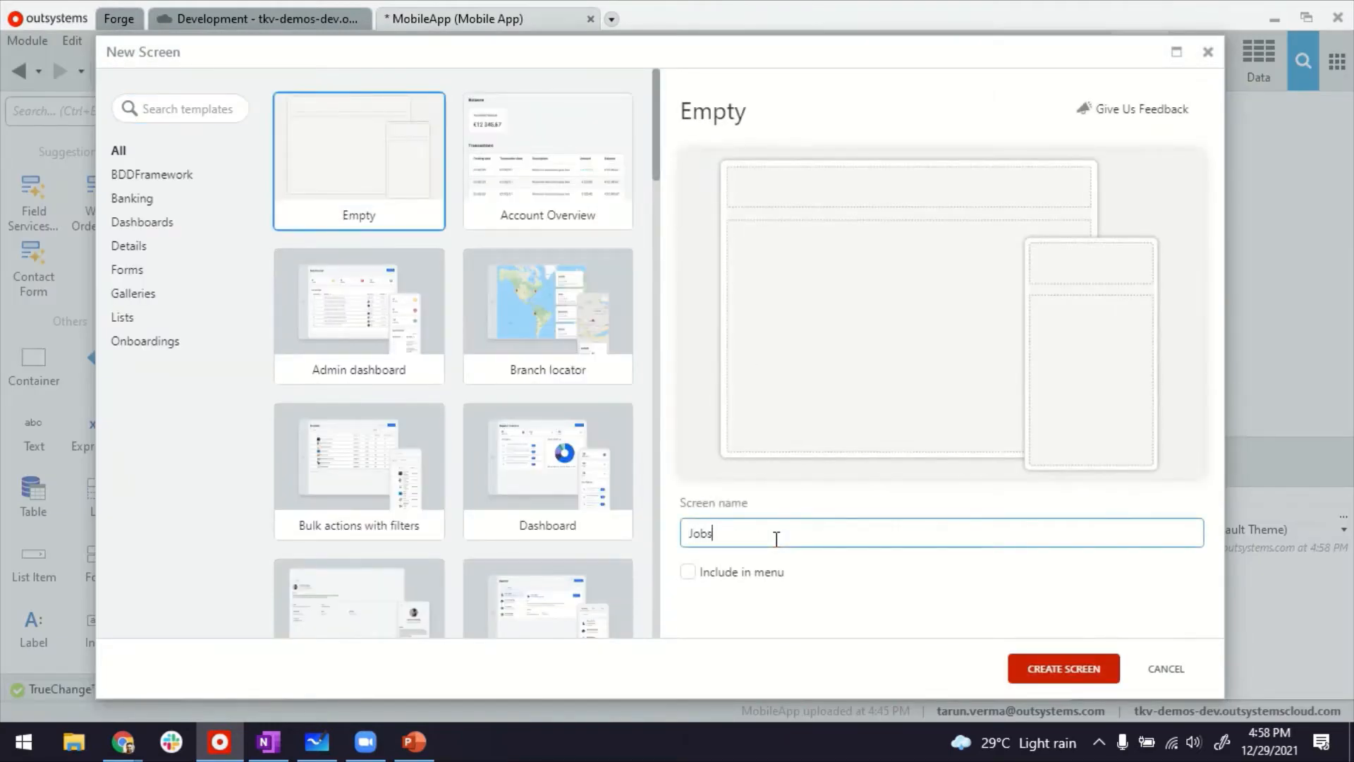
left_click(1051, 666)
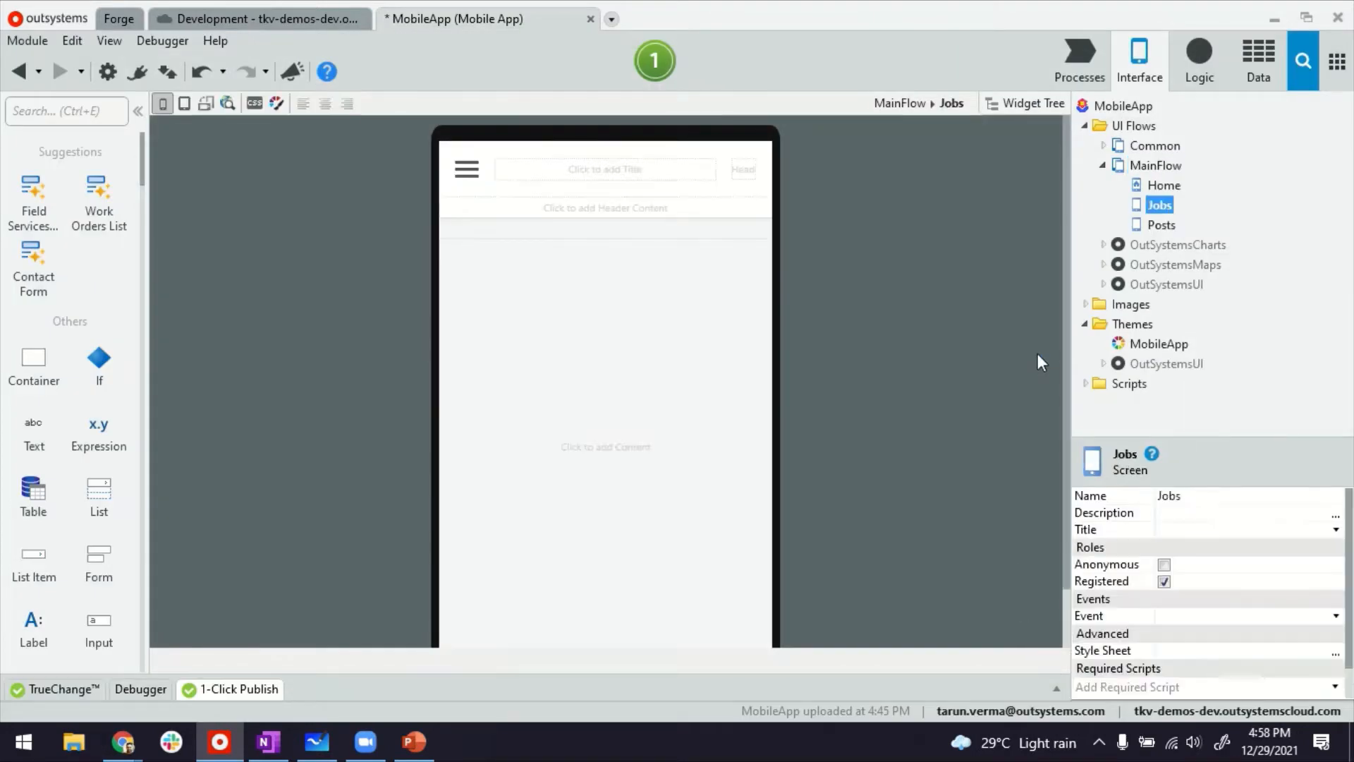
left_click(635, 172)
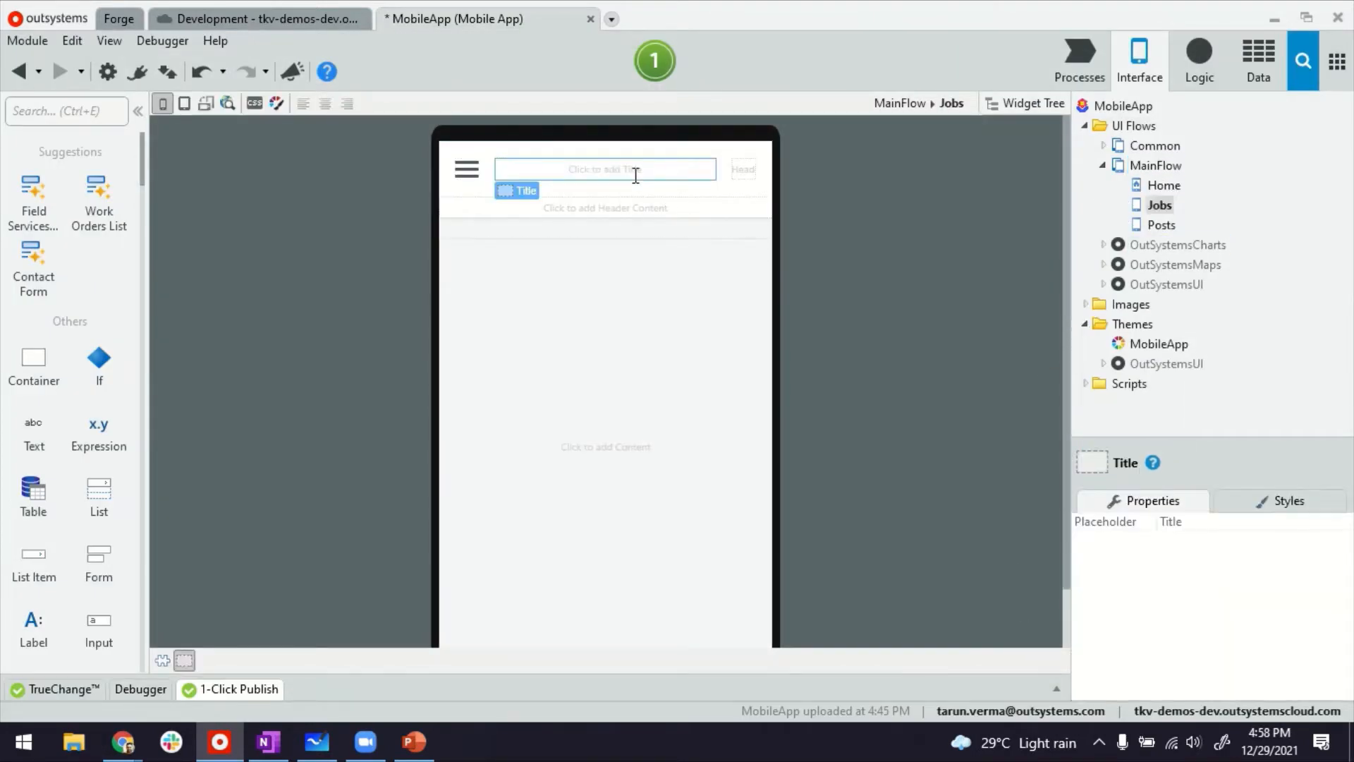
left_click(636, 175)
type("Jobs")
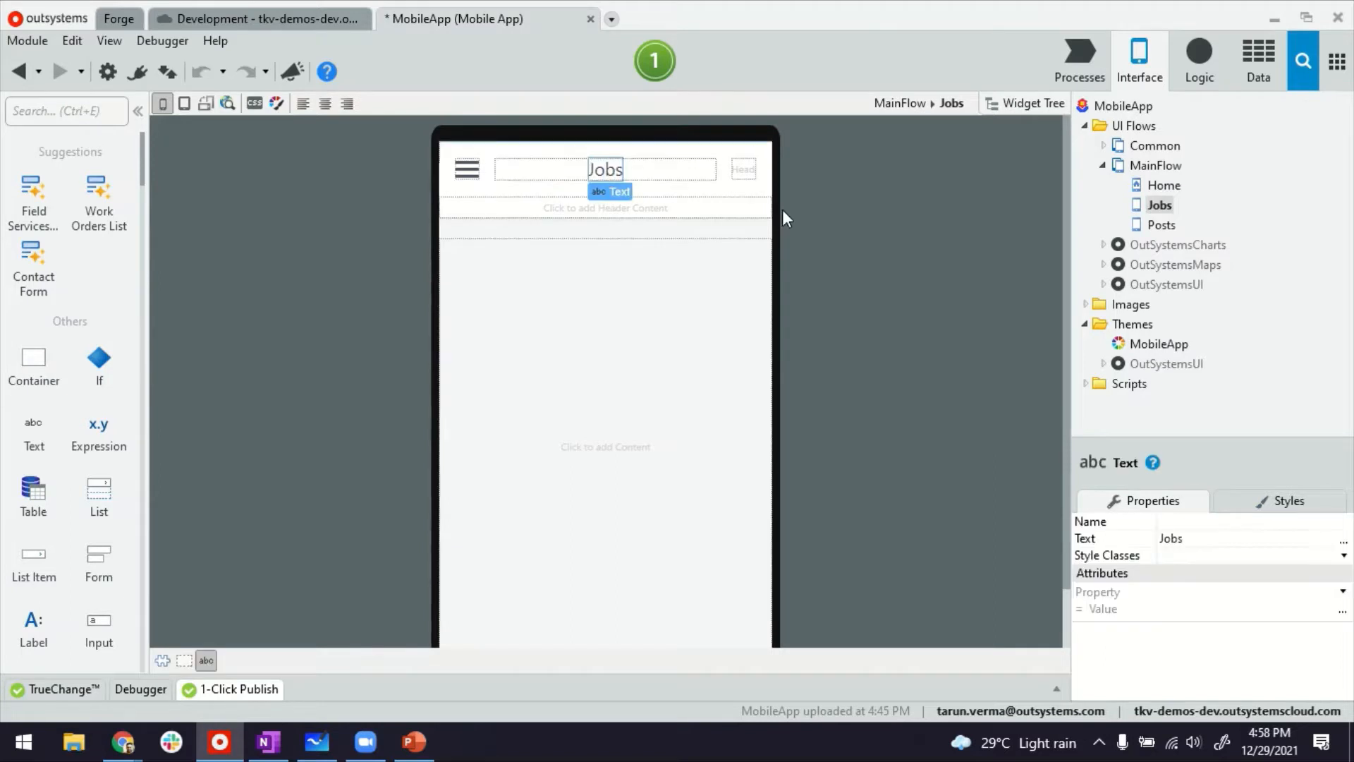
- Add an empty screen named Contact Us to MainFlow
left_click(1167, 169)
right_click(1176, 170)
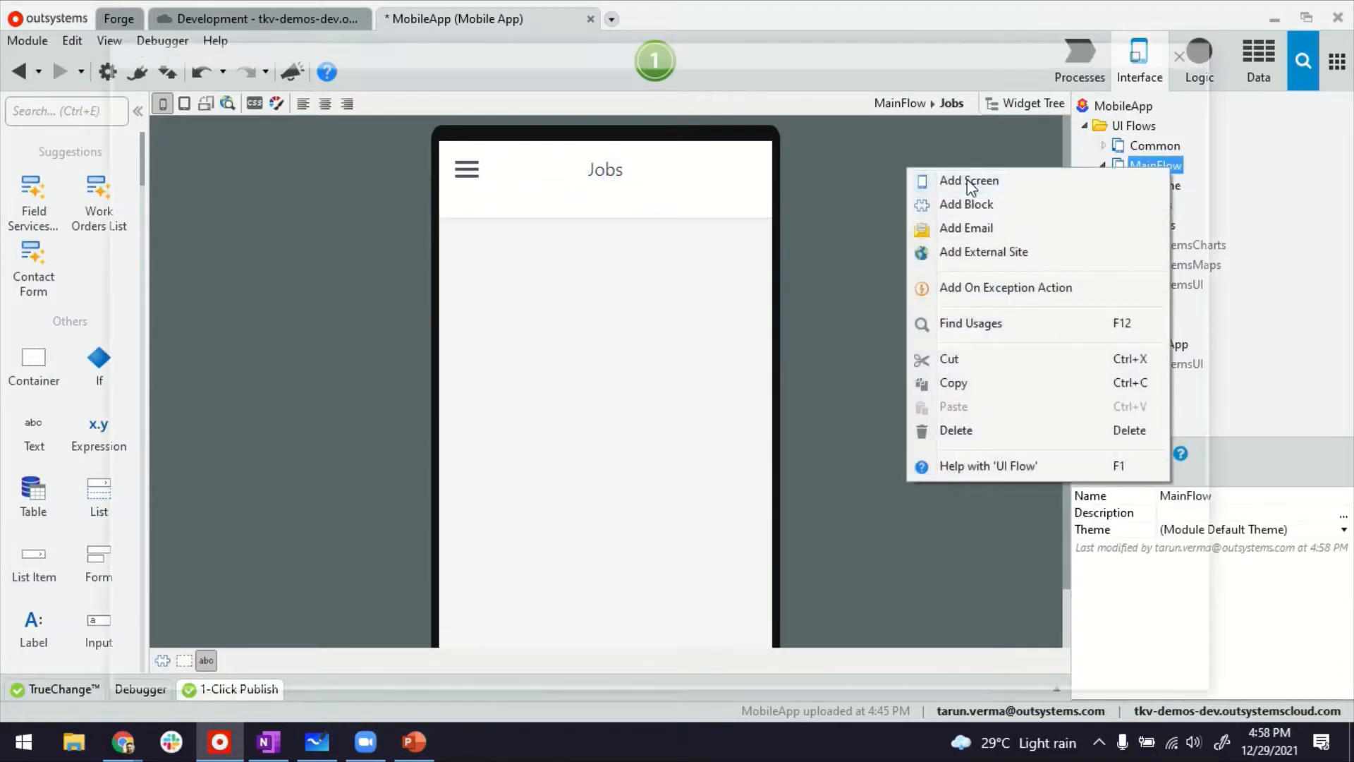
left_click(961, 179)
left_click(726, 530)
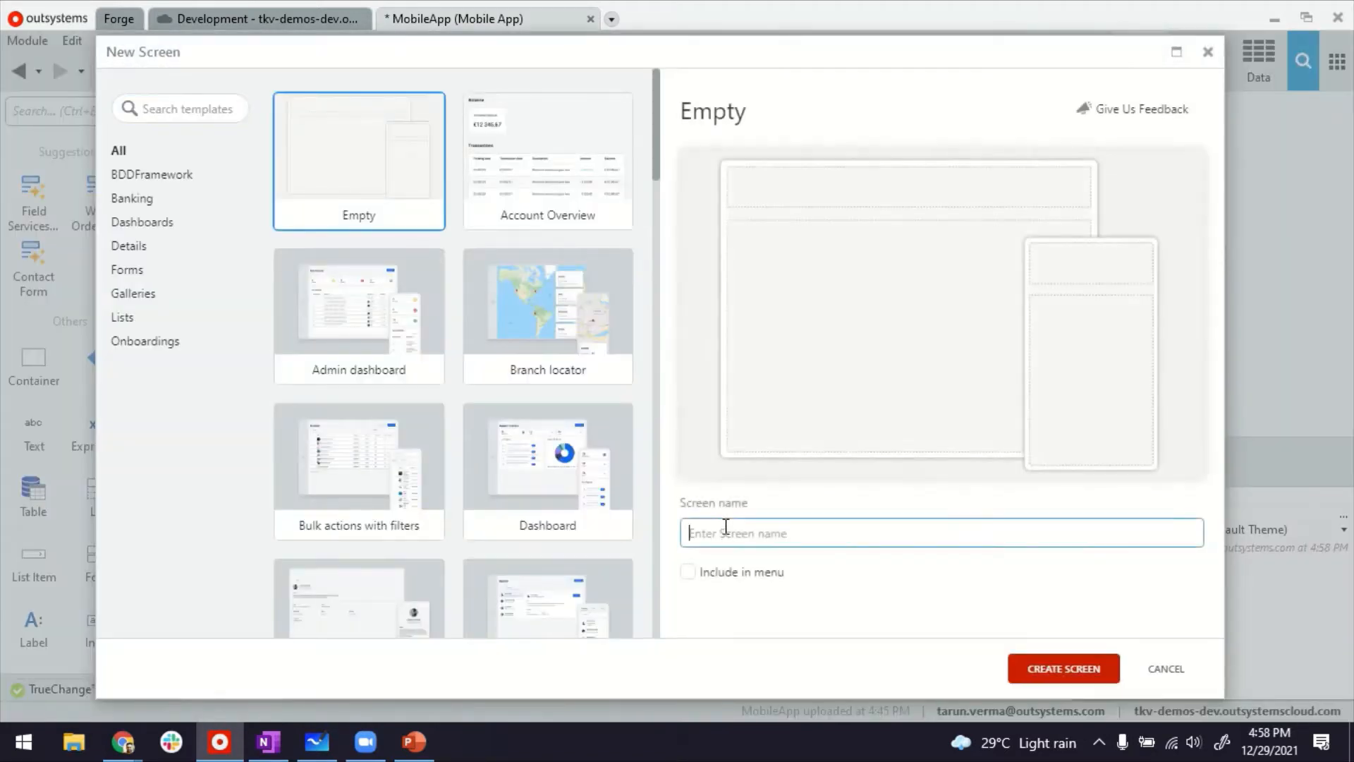
type("Contact Us")
left_click(1079, 674)
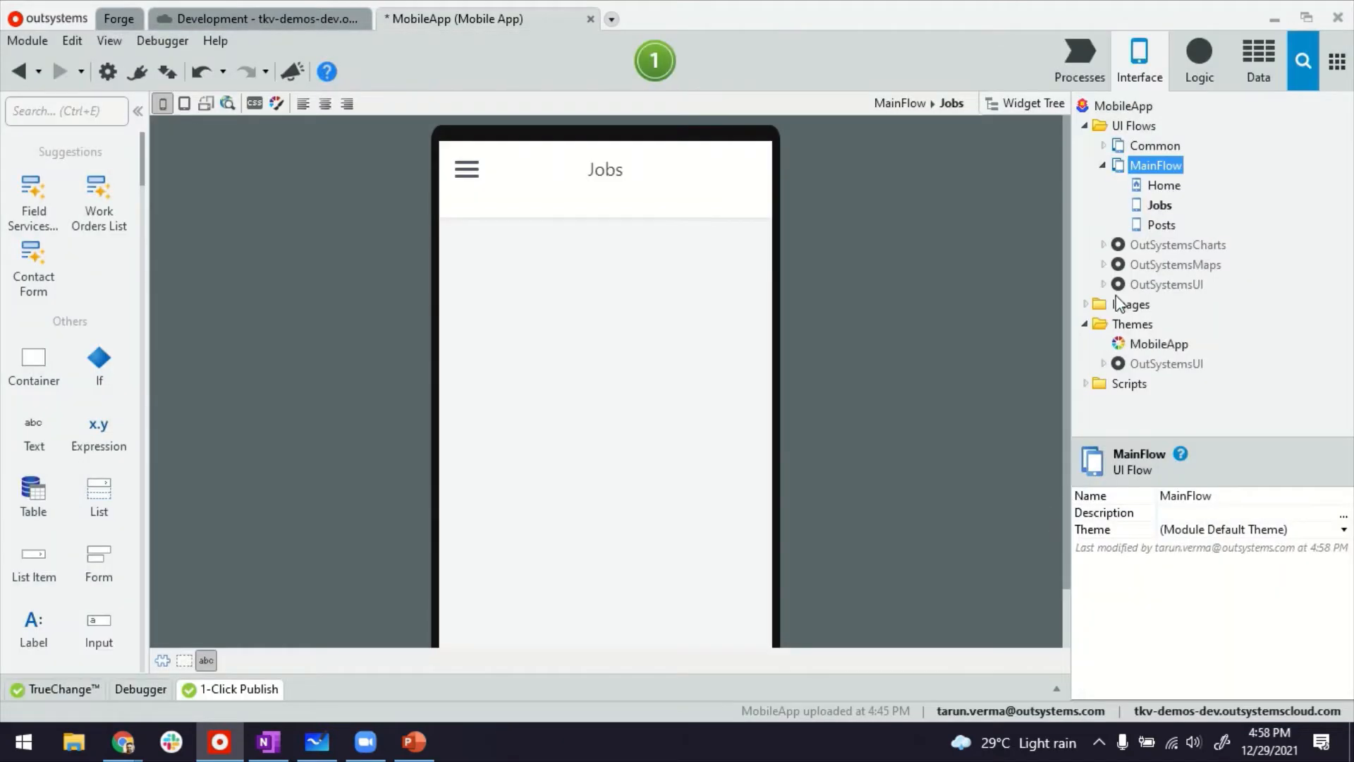
- Add an empty screen named Profile to MainFlow and set its title to "Profile"
right_click(1150, 167)
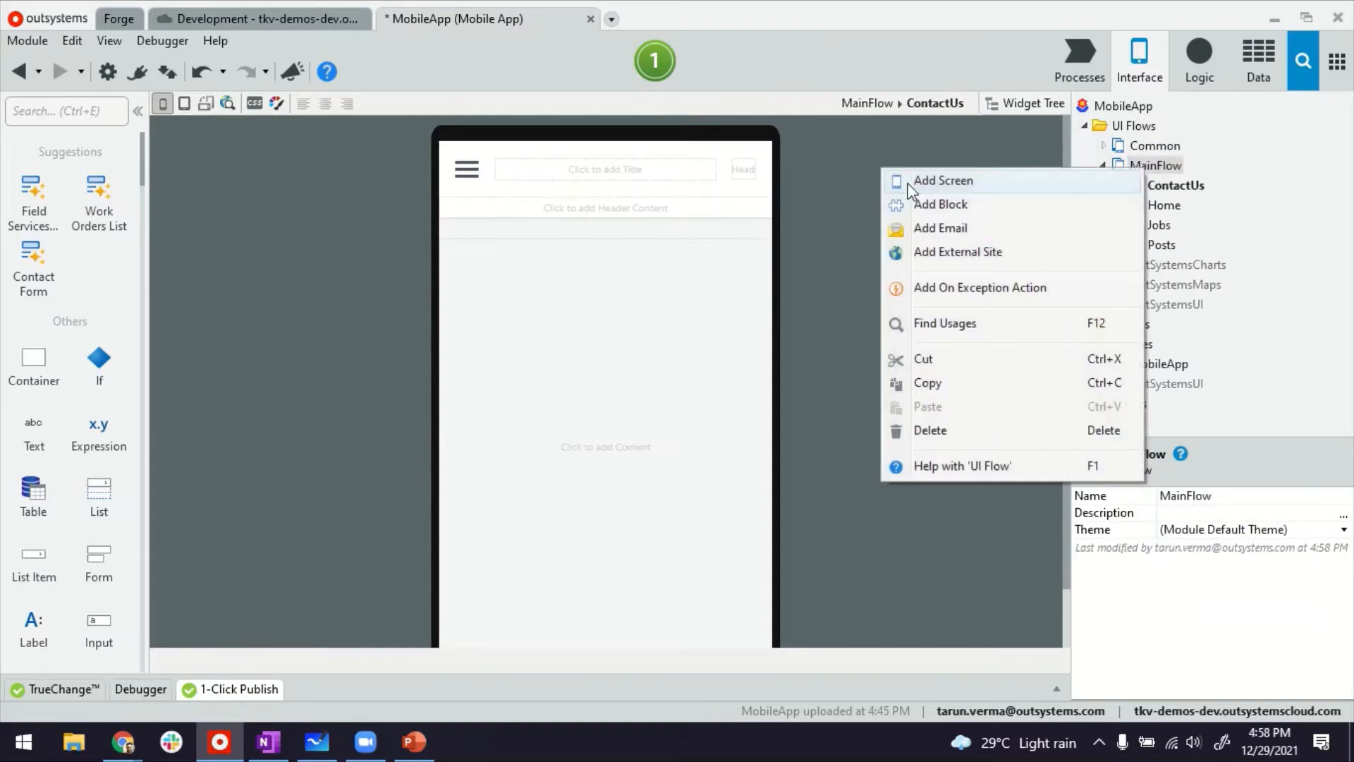
left_click(925, 182)
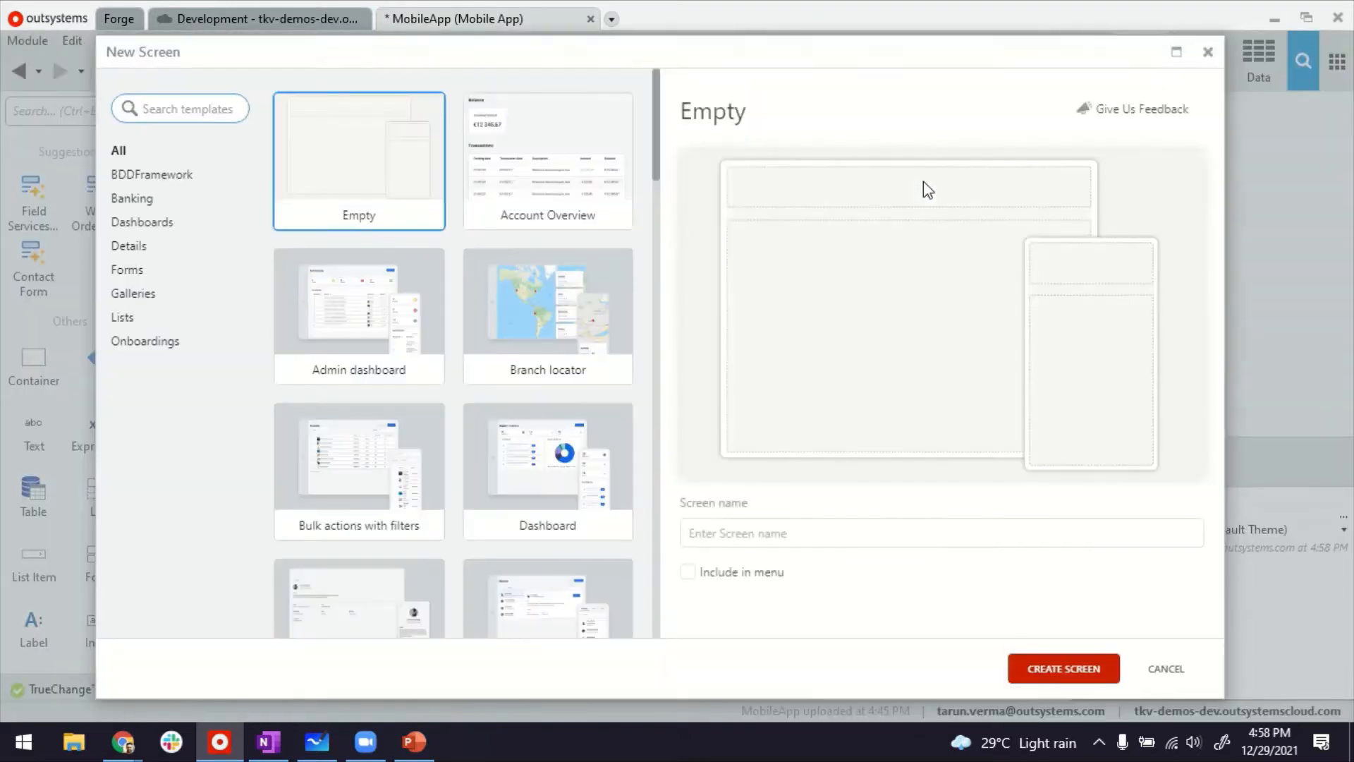
left_click(746, 526)
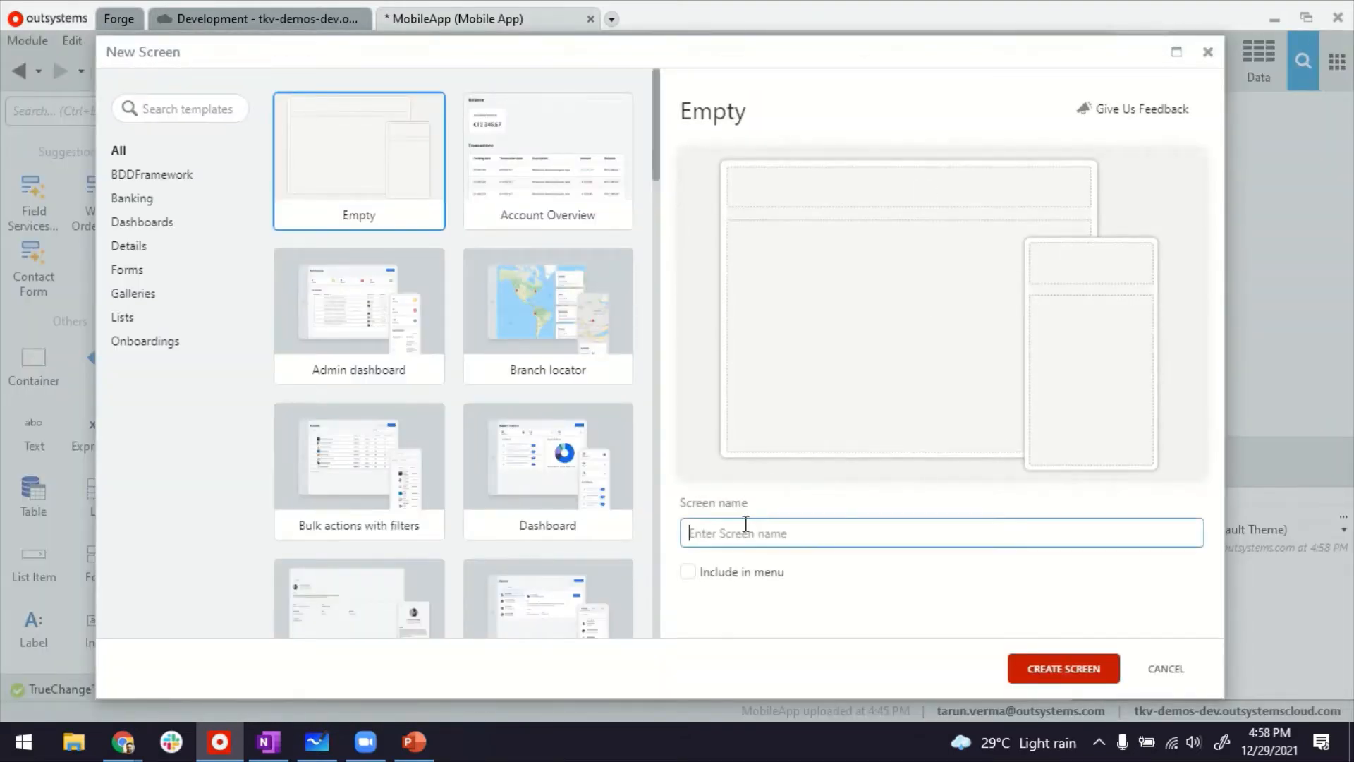
type("Profile")
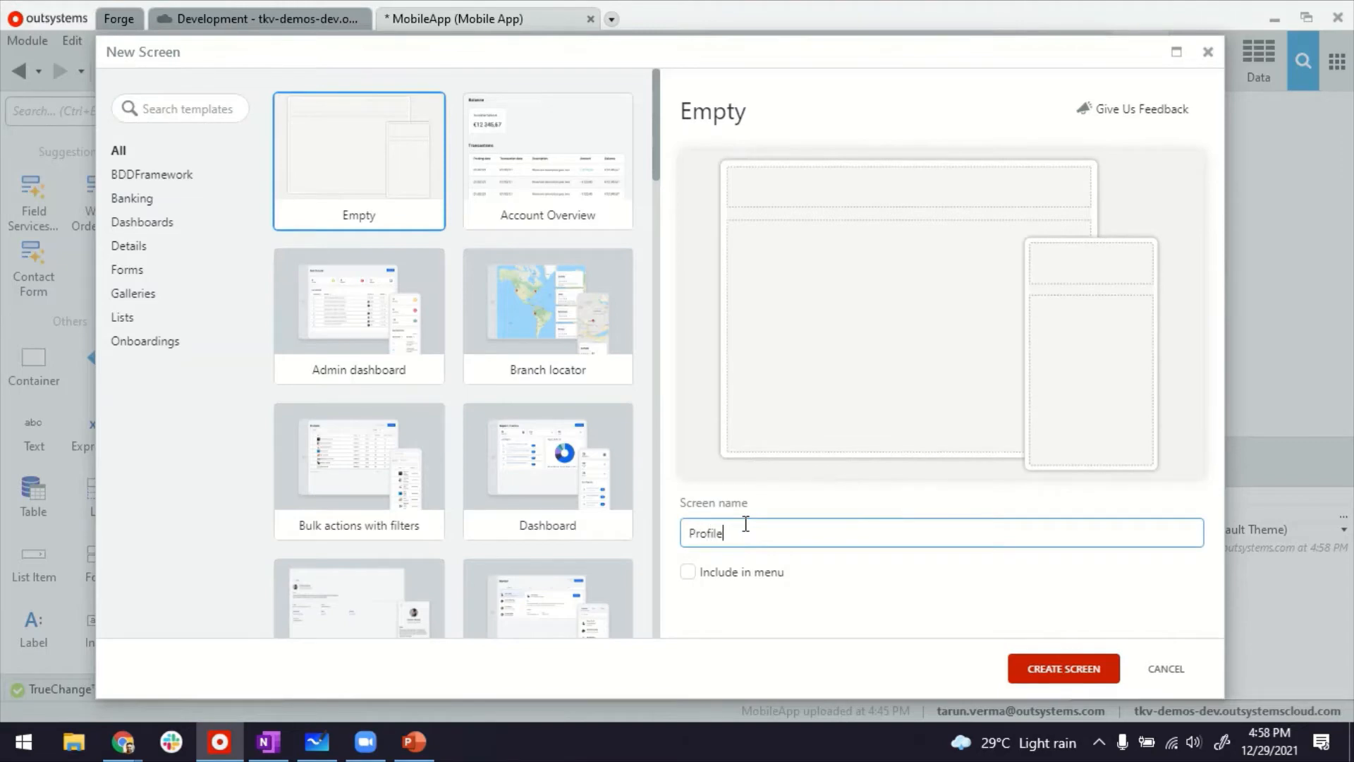
left_click(1072, 668)
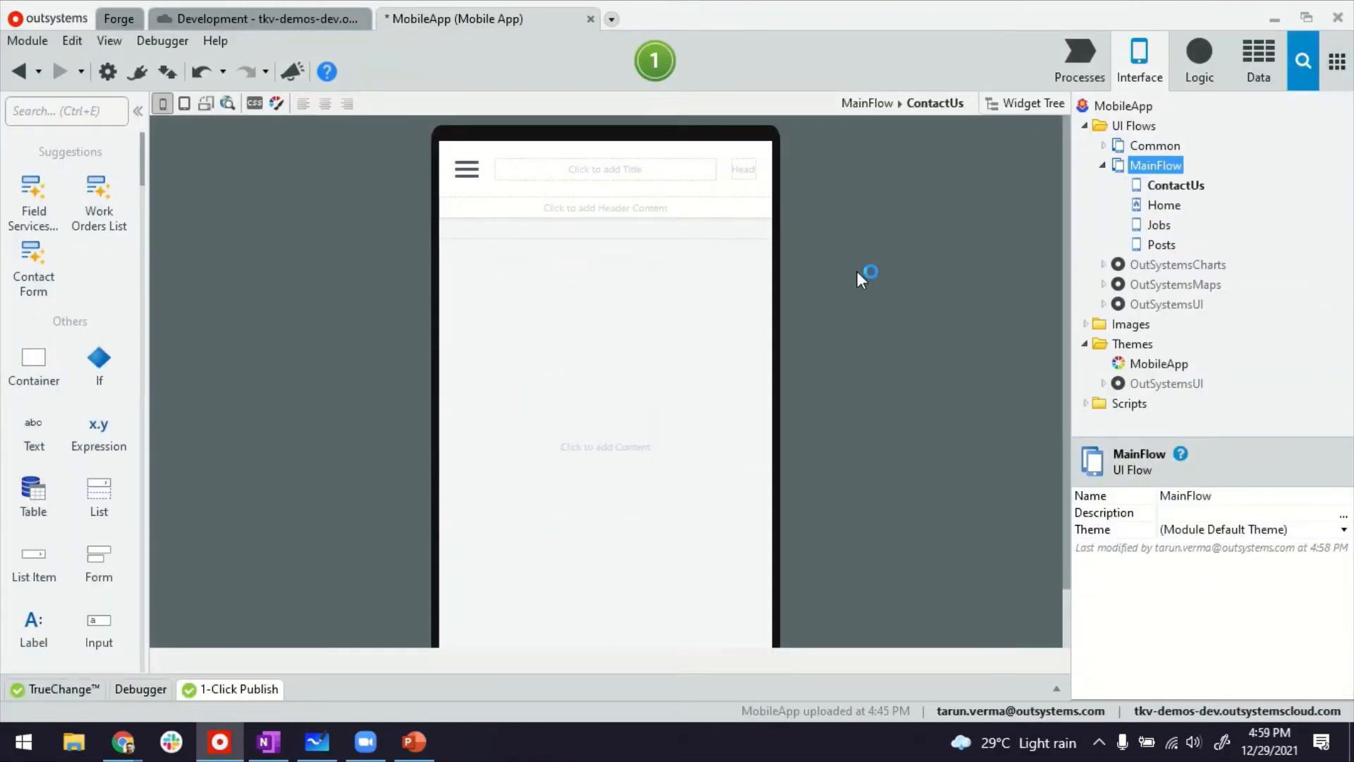
left_click(626, 169)
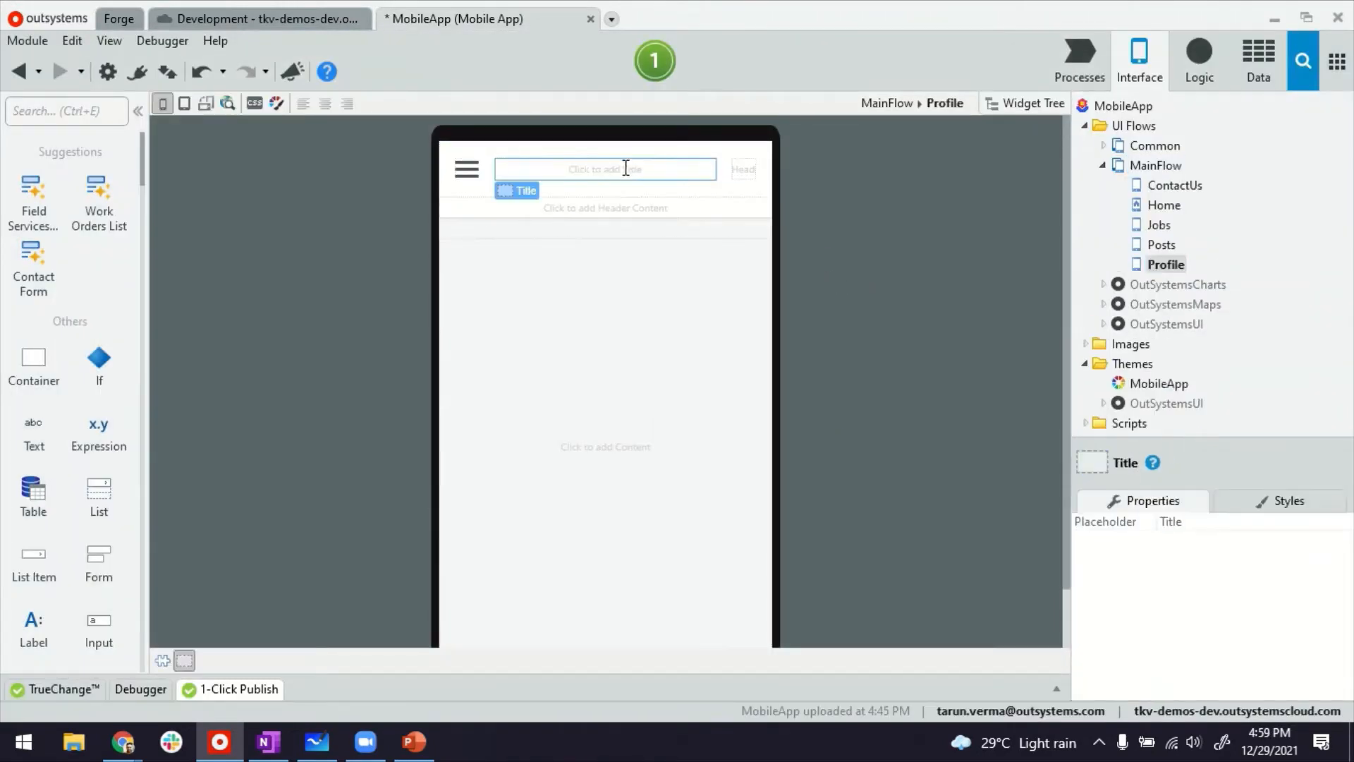
type("Profile")
- Open the ContactUs screen and set its title to "Contact Us"
left_click(1160, 245)
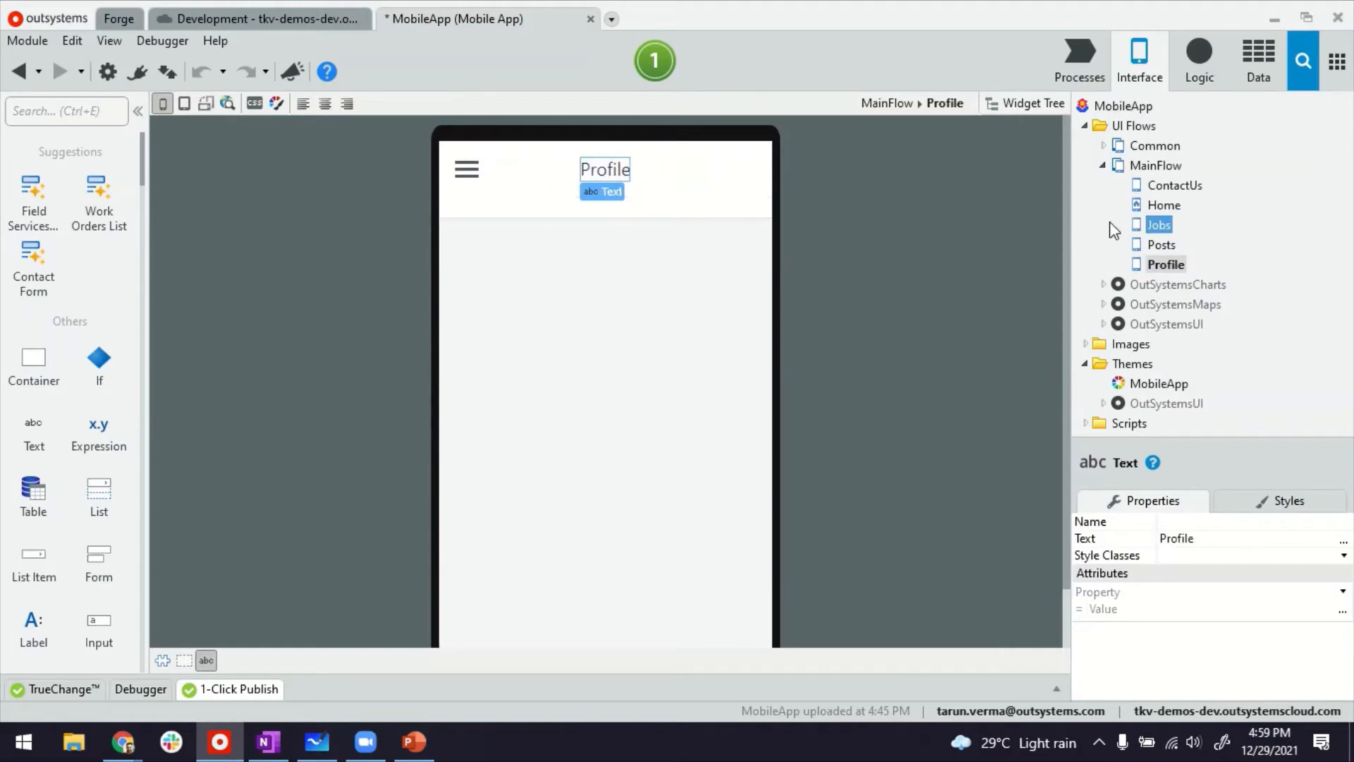
double_click(1159, 245)
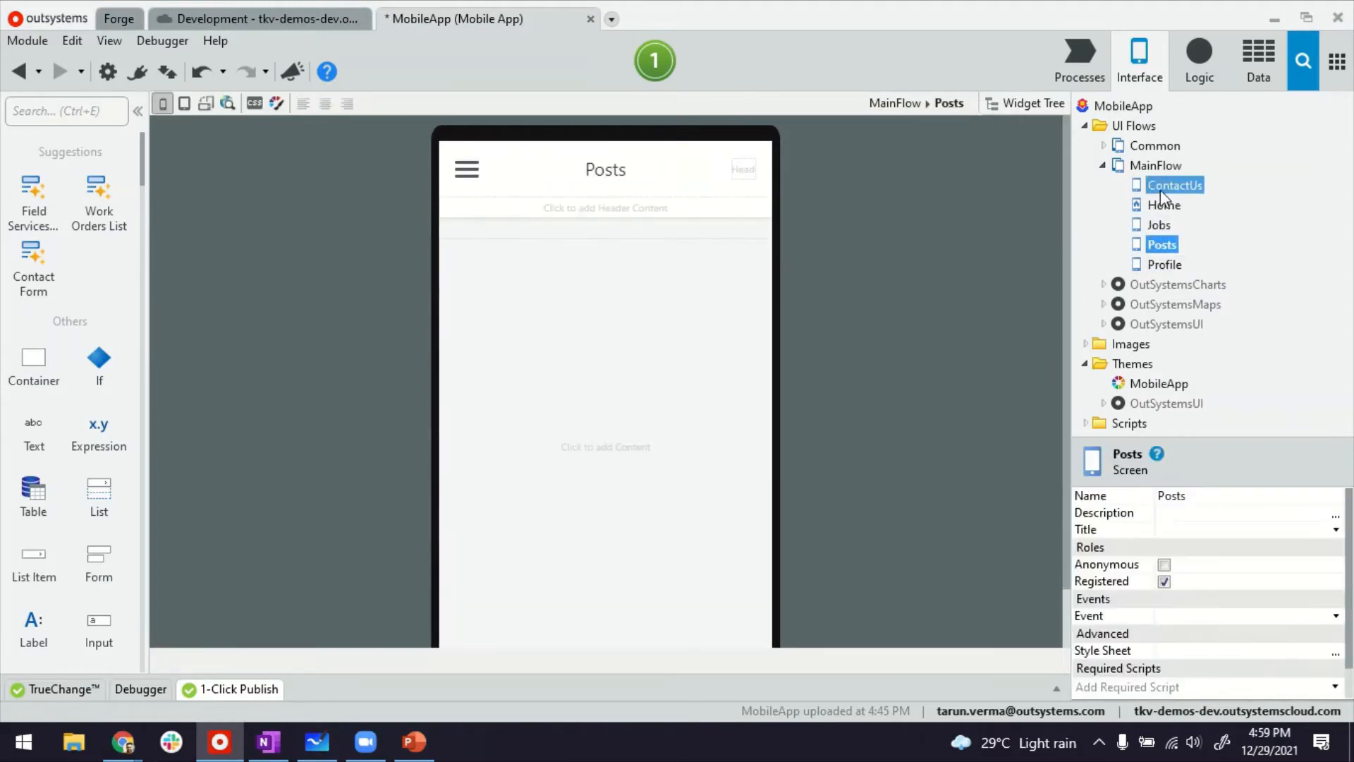
double_click(1171, 186)
left_click(599, 169)
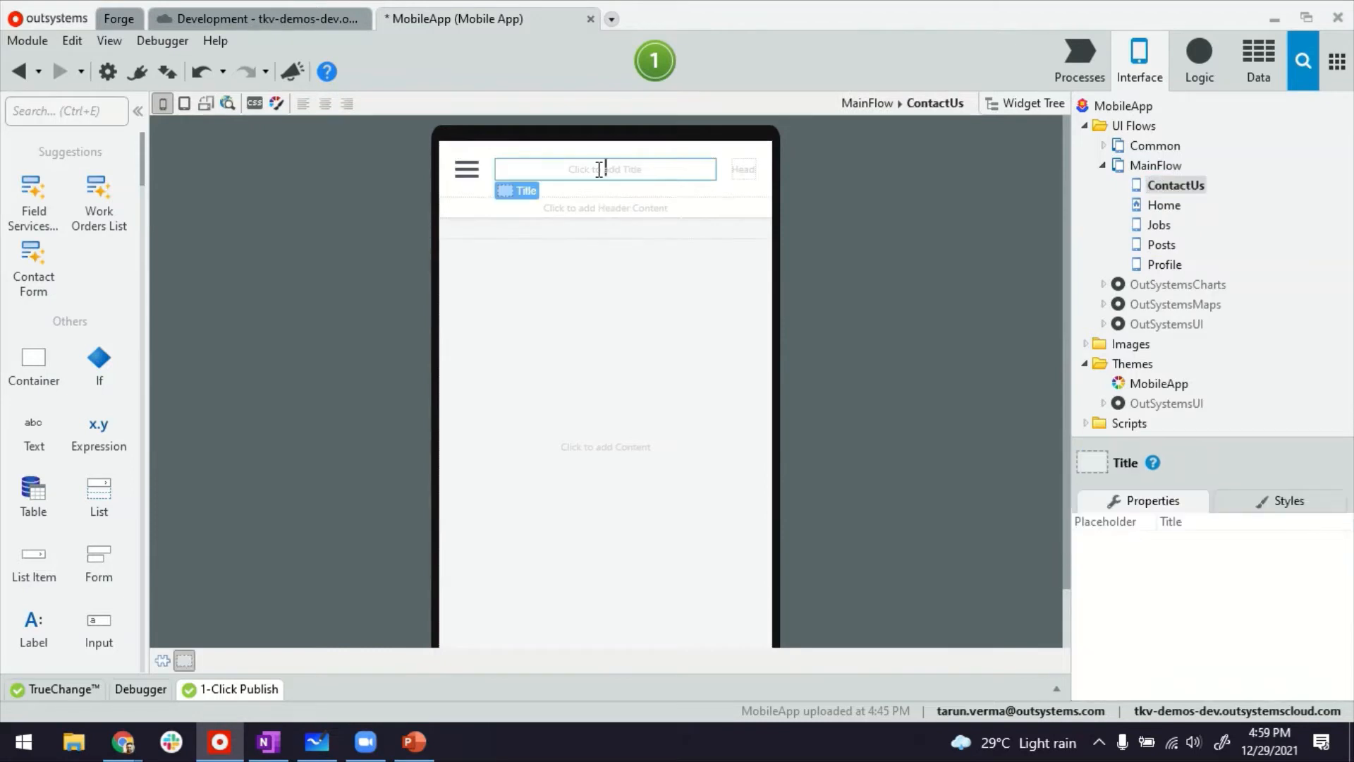
type("Contact Us")
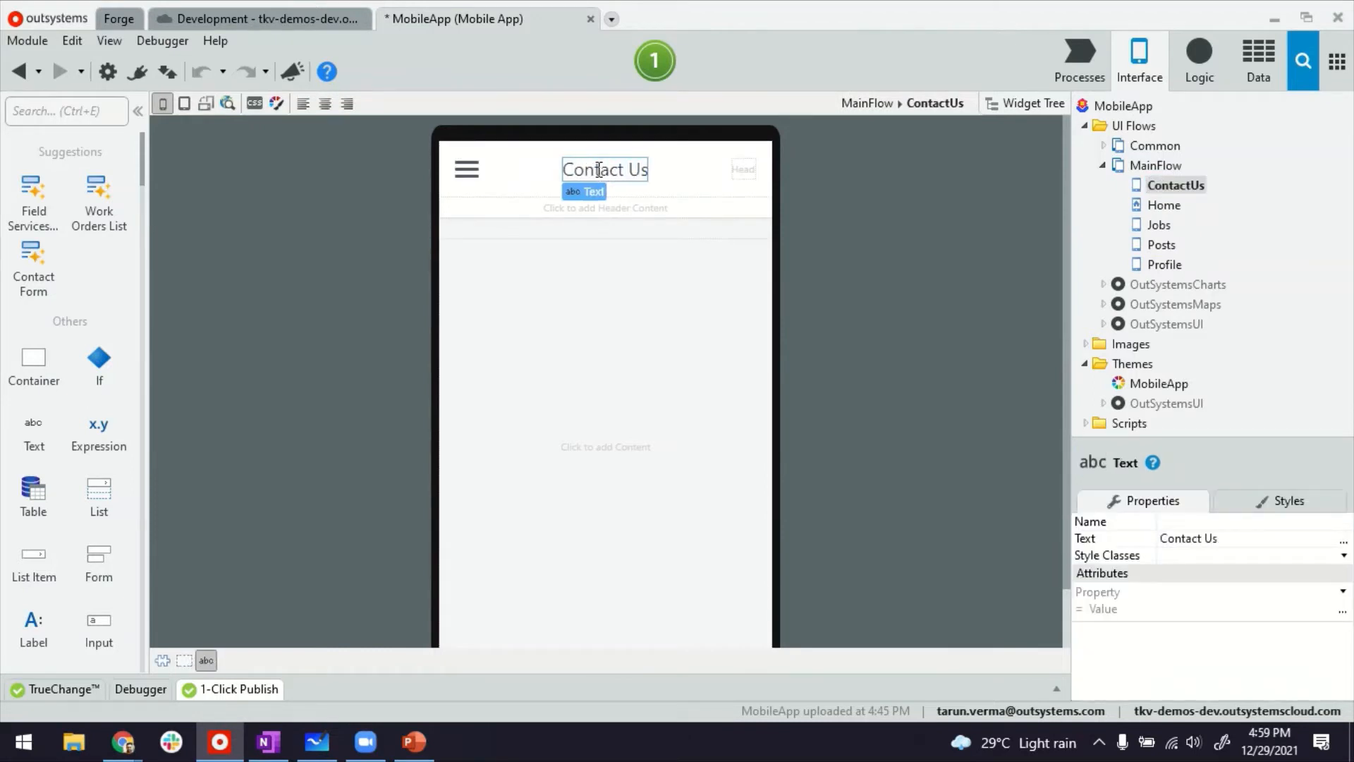
- Check the bottom bar block on the Home screen, and open the BottomBar block of the Common flow for editing
double_click(1164, 204)
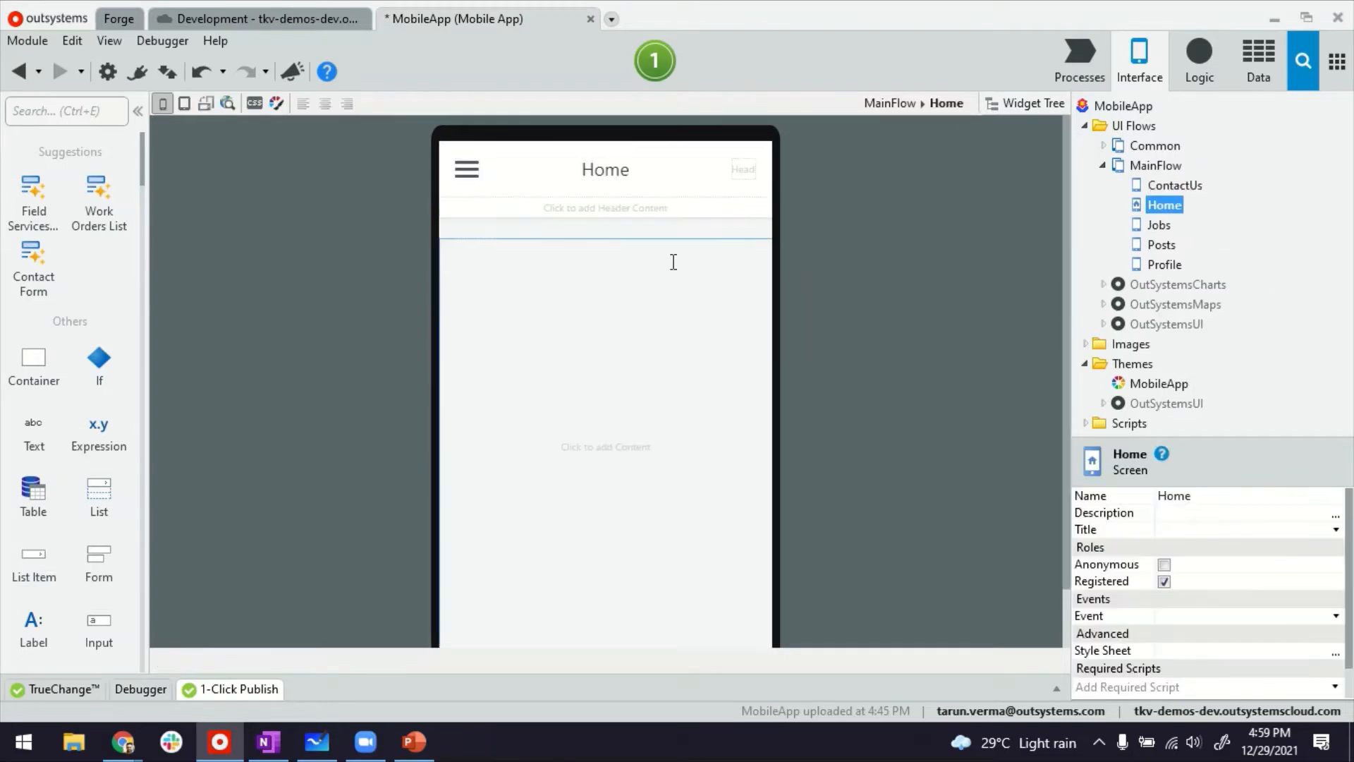
scroll(678, 313, "down", 1)
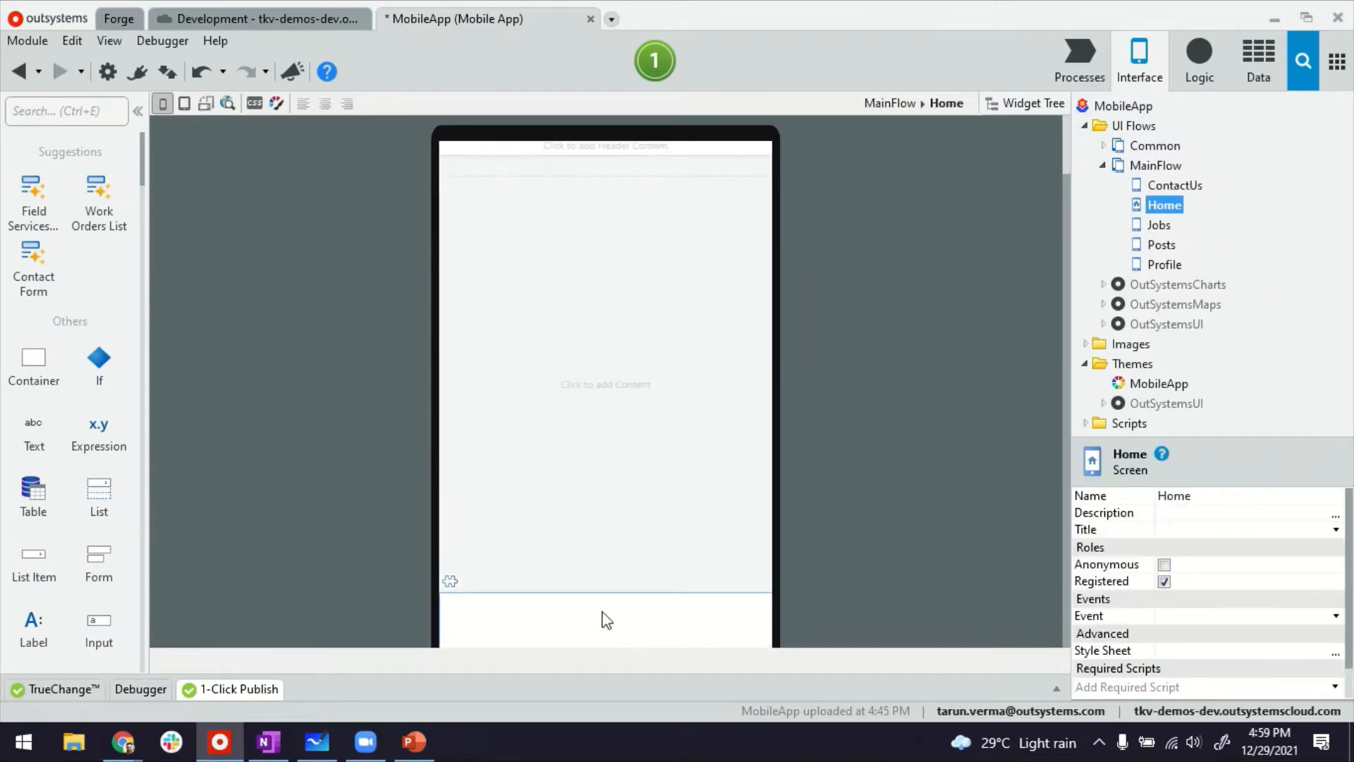
left_click(622, 629)
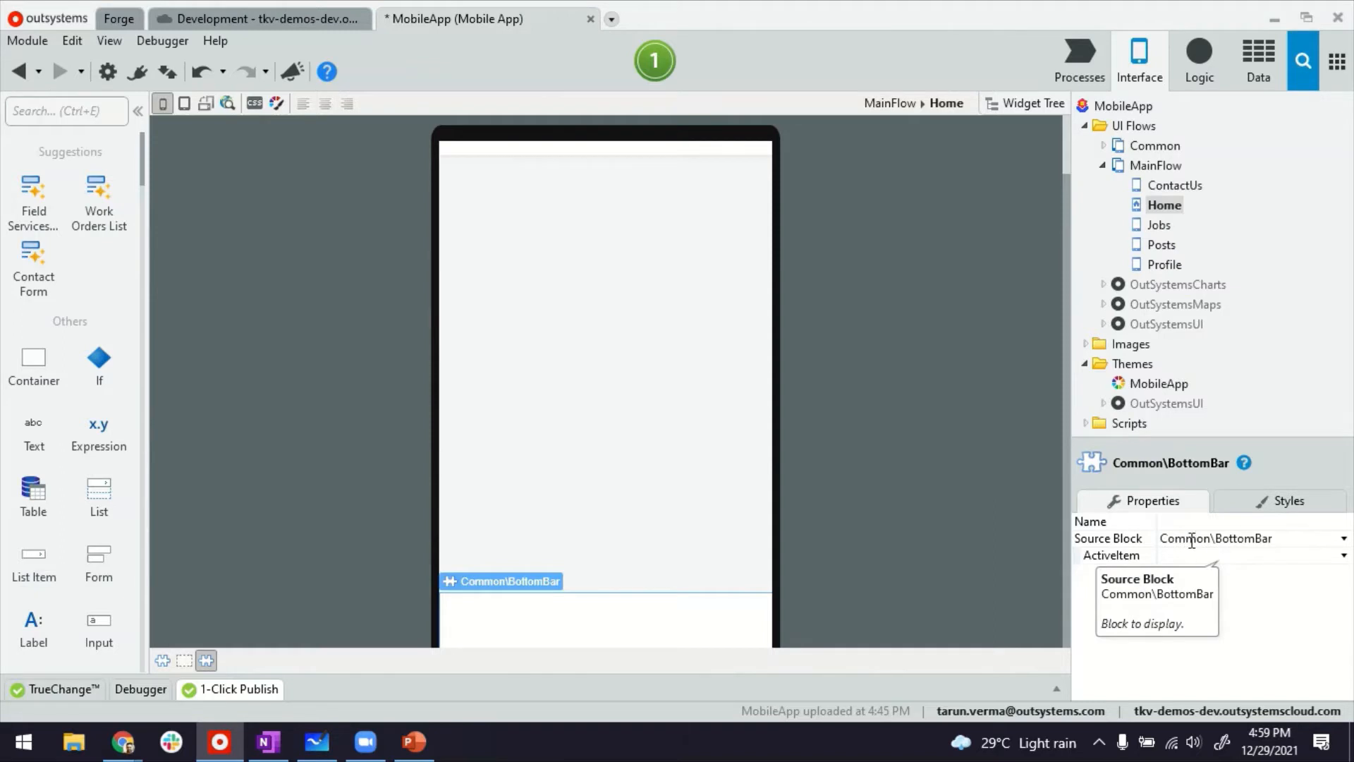
left_click(1103, 146)
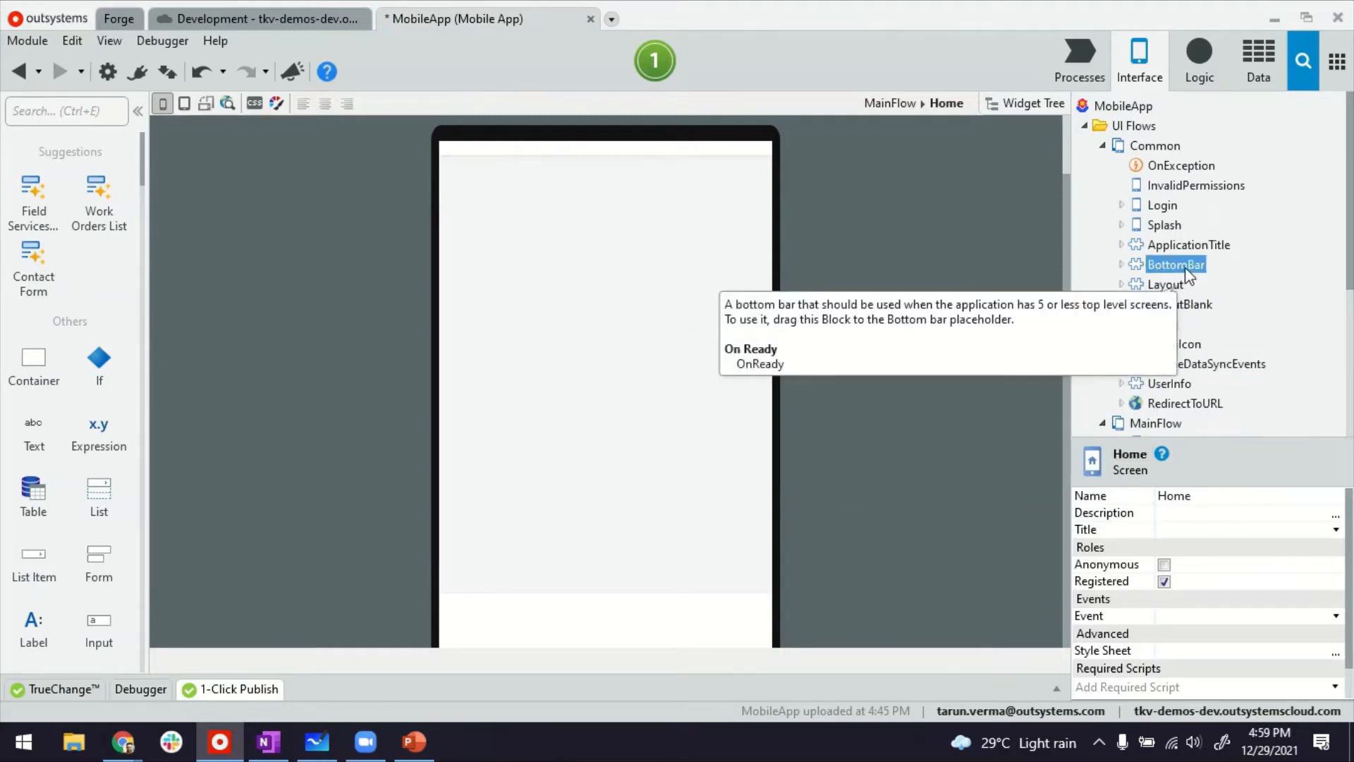
left_click_drag(1185, 269, 672, 619)
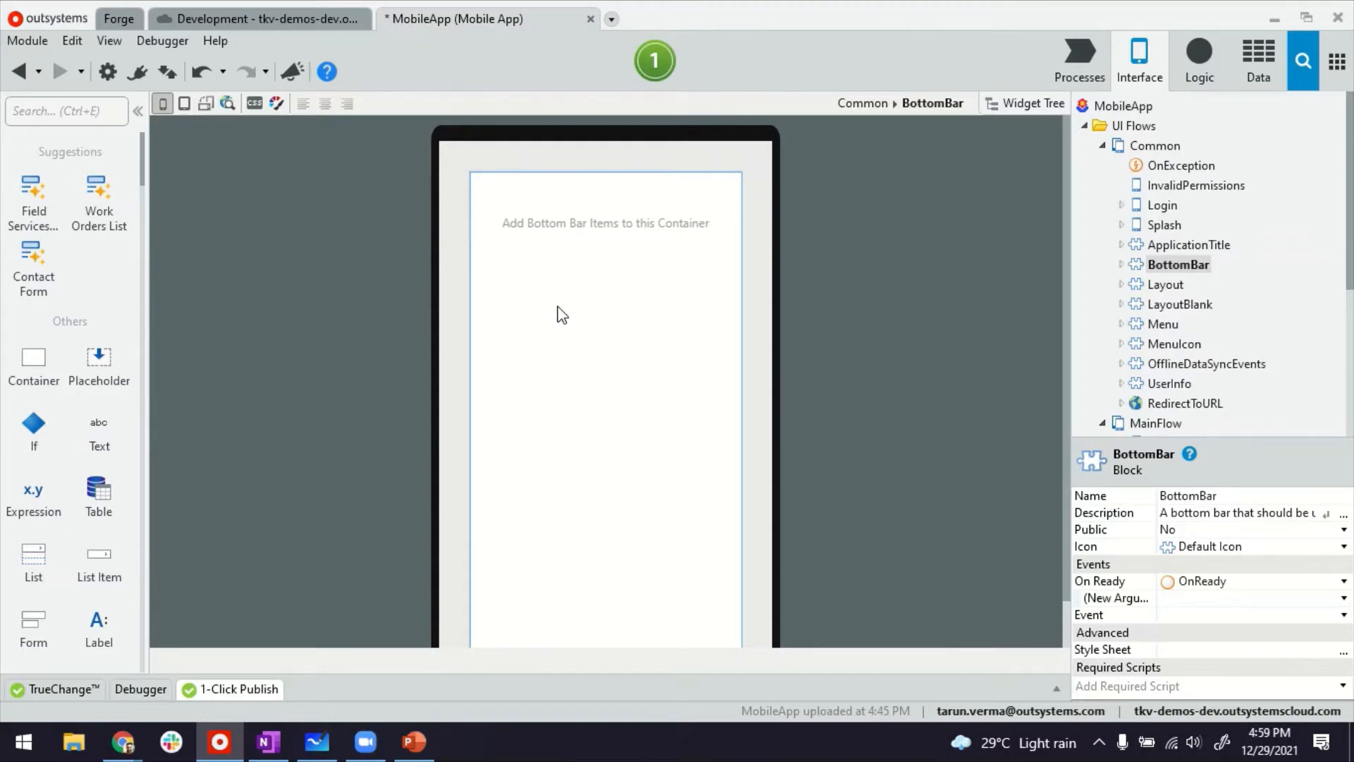
- Find the Bottom Bar Item widget with "bott" and place five of them side by side in the BottomBar block's container
type("bott")
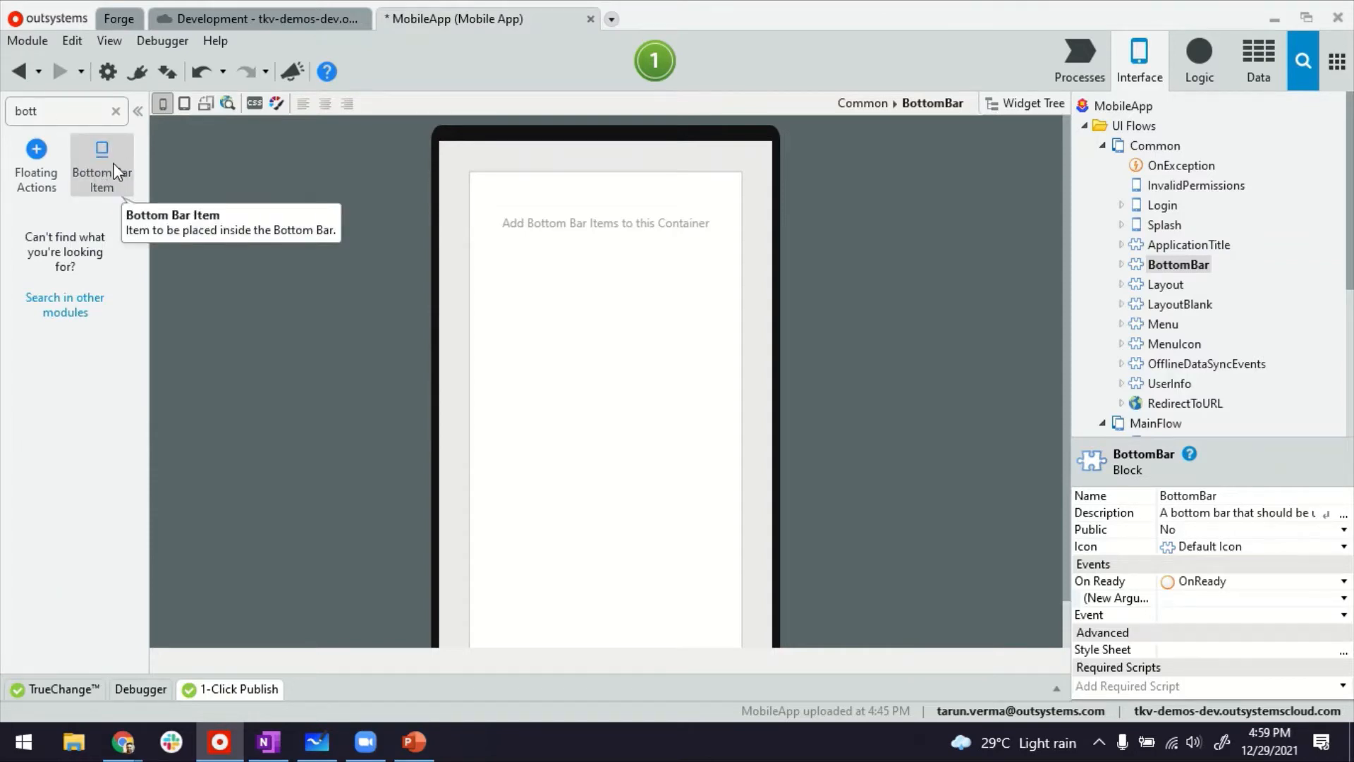
left_click_drag(134, 167, 503, 220)
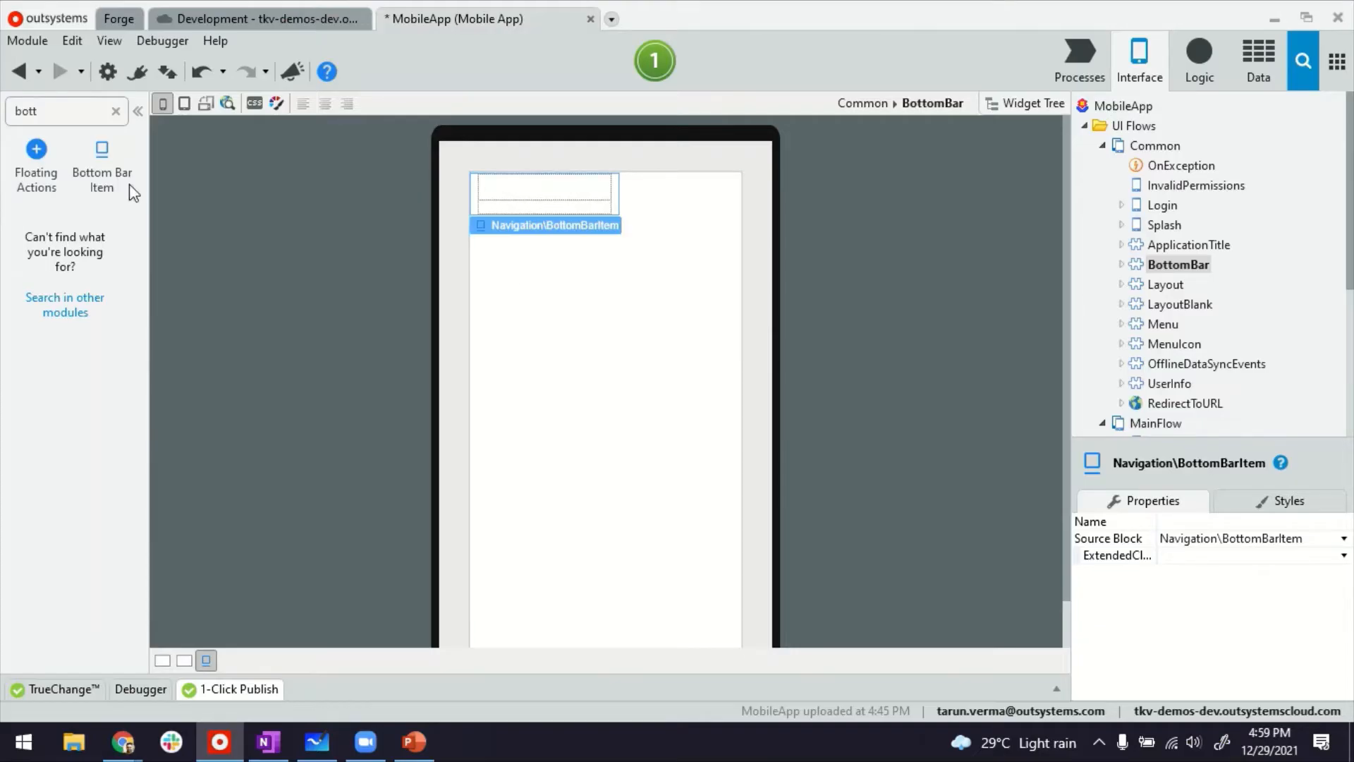
left_click_drag(129, 184, 641, 190)
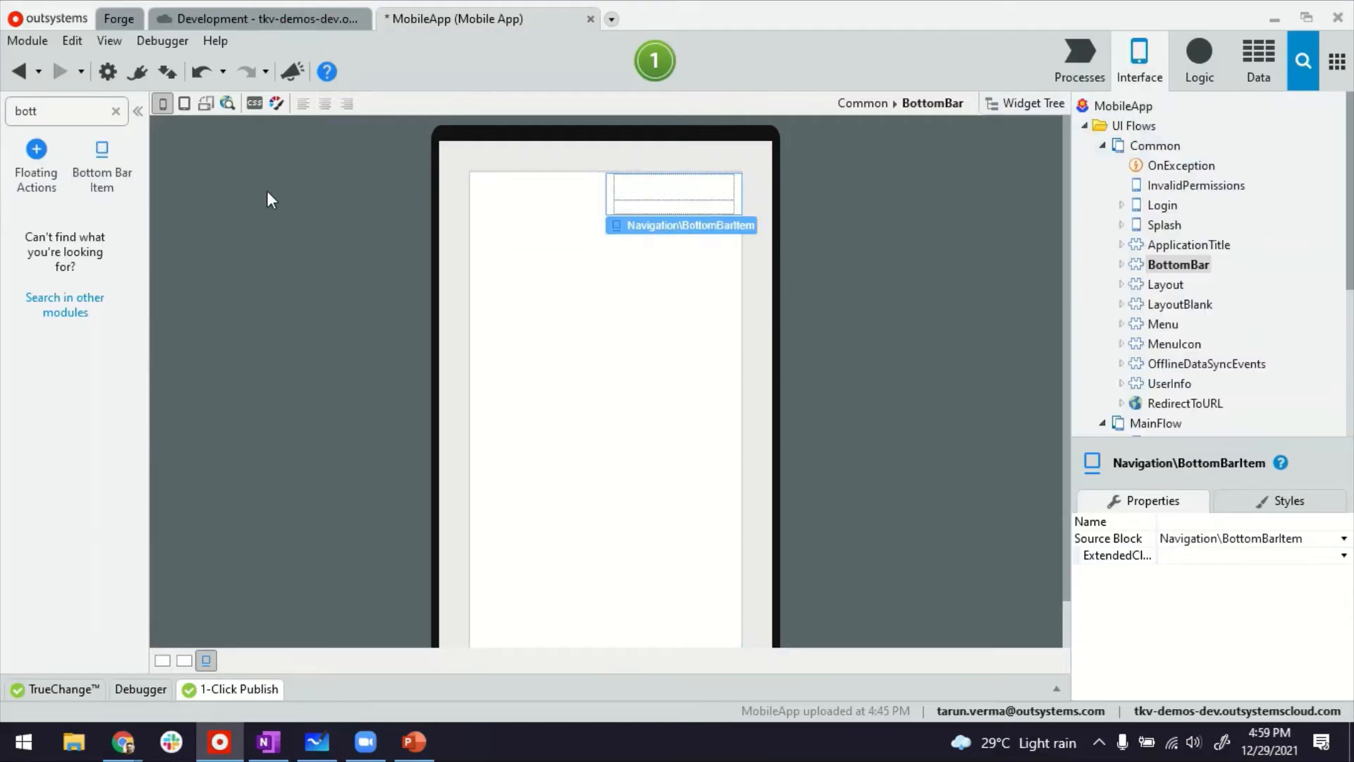
left_click_drag(102, 159, 1163, 164)
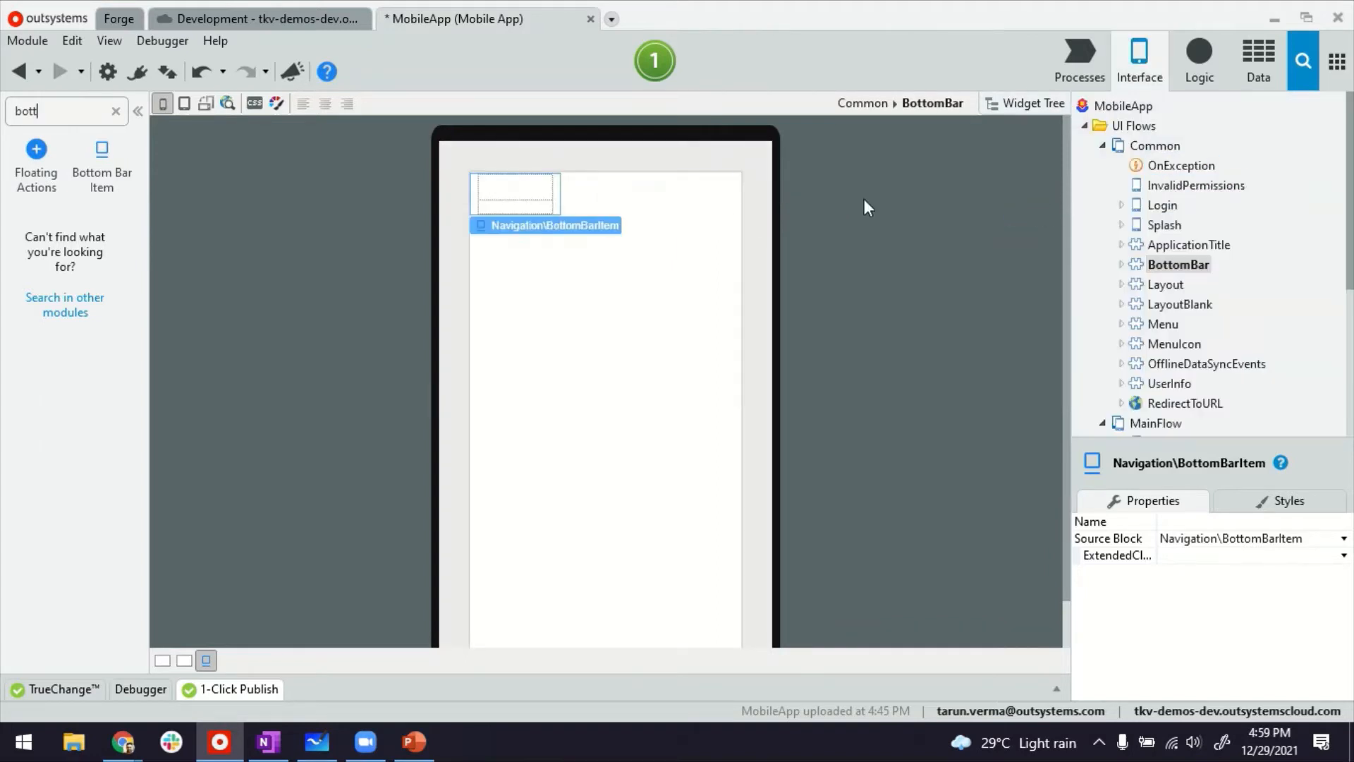
mouse_move(116, 150)
left_mouse_down()
mouse_move(818, 209)
mouse_move(1195, 170)
left_mouse_up()
left_click_drag(102, 160, 1170, 155)
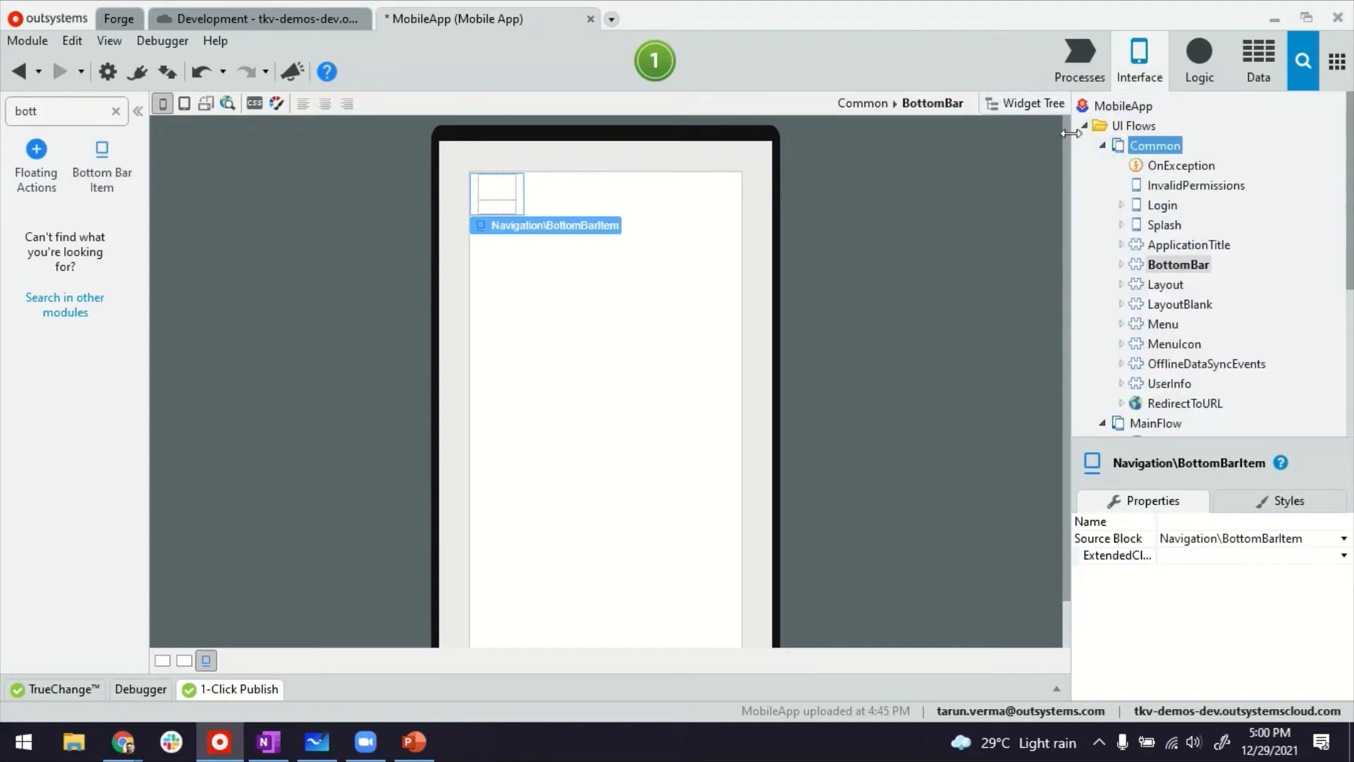
- Show the BottomBar block's widget tree and examine the Icon and Text placeholders of the first bottom bar item
left_click(1046, 103)
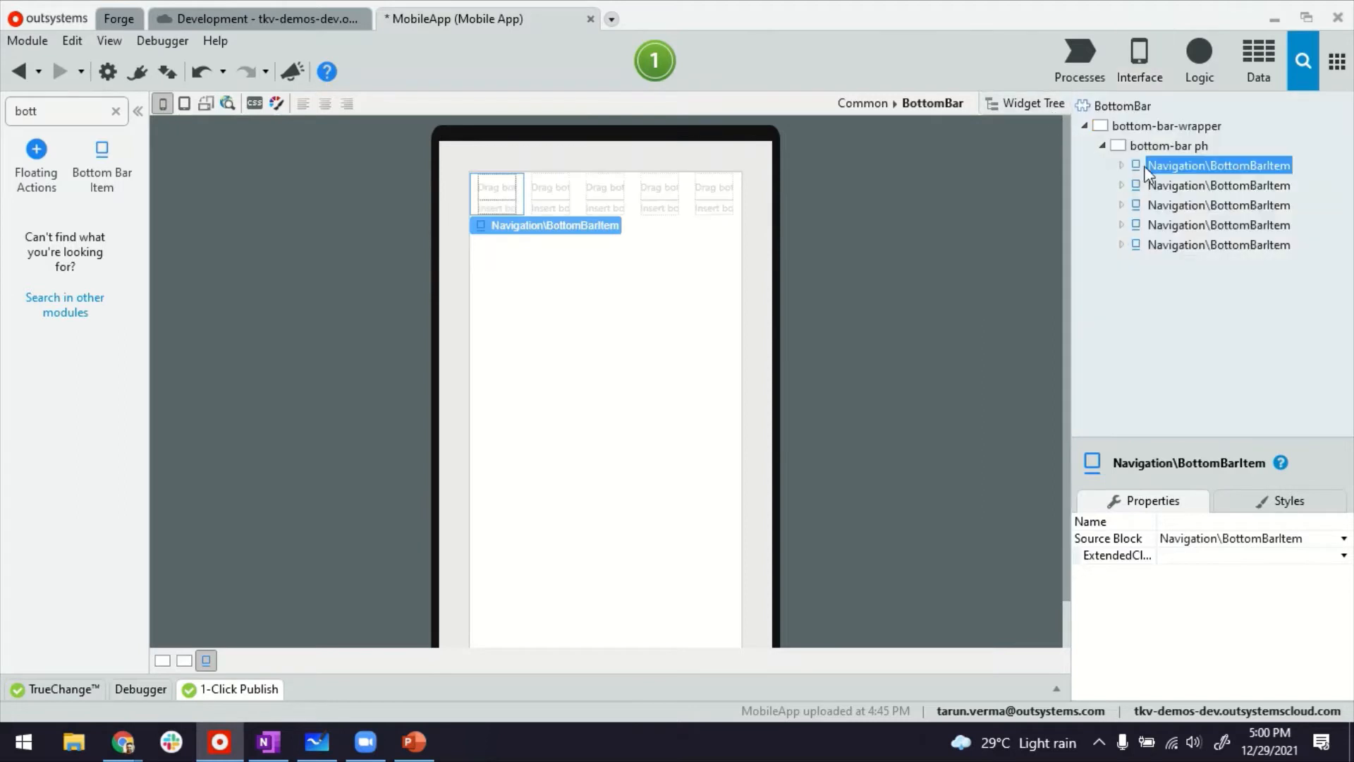
left_click(498, 188)
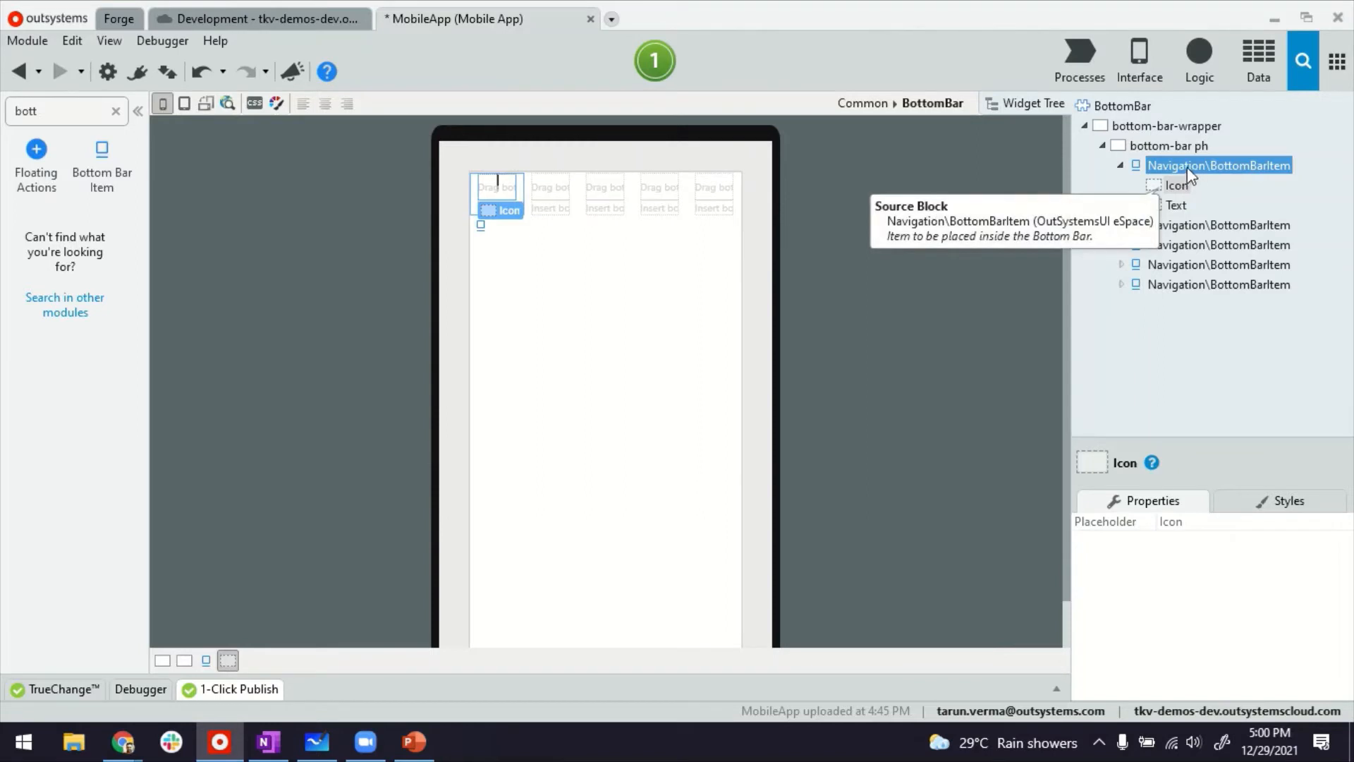
left_click(1178, 206)
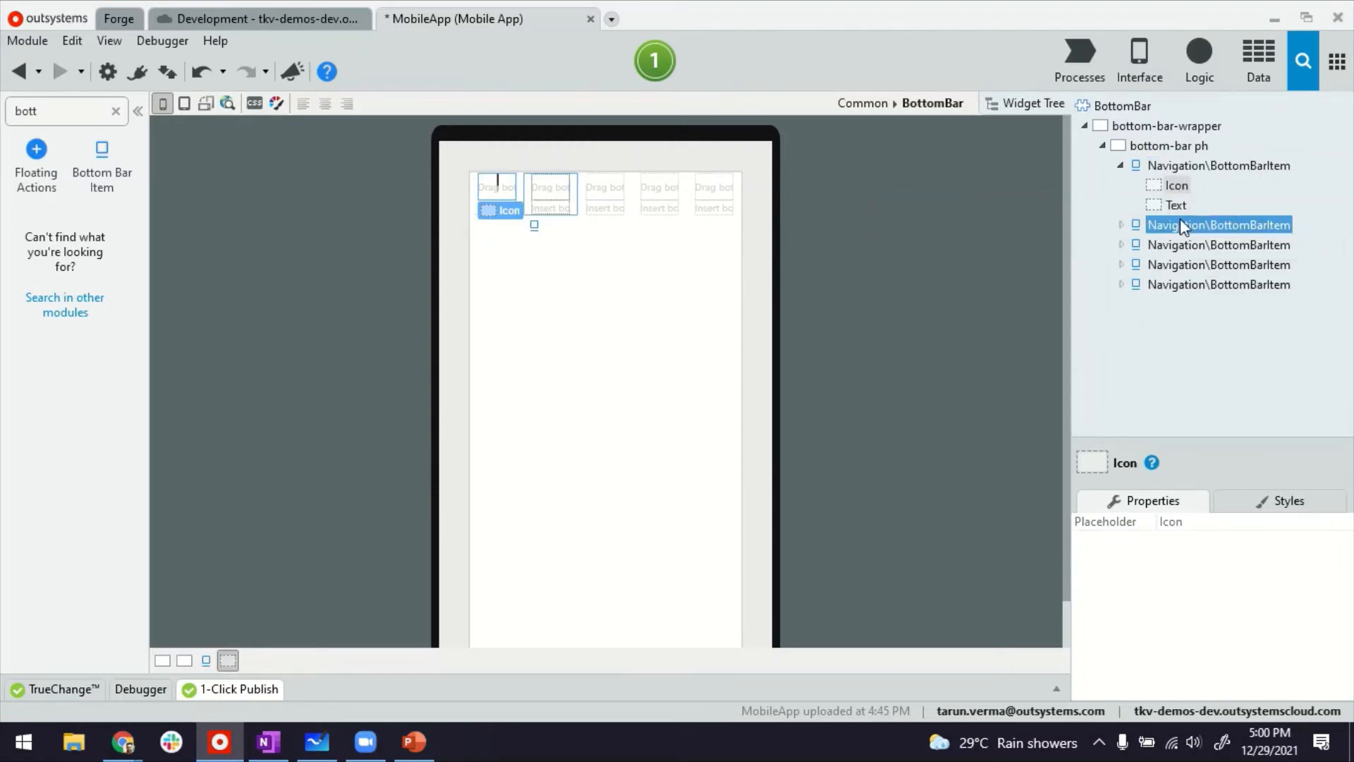
- Find the Icon widget with "ico" and place a home icon in the first bottom bar item's Icon placeholder
left_click(1178, 205)
left_click(203, 127)
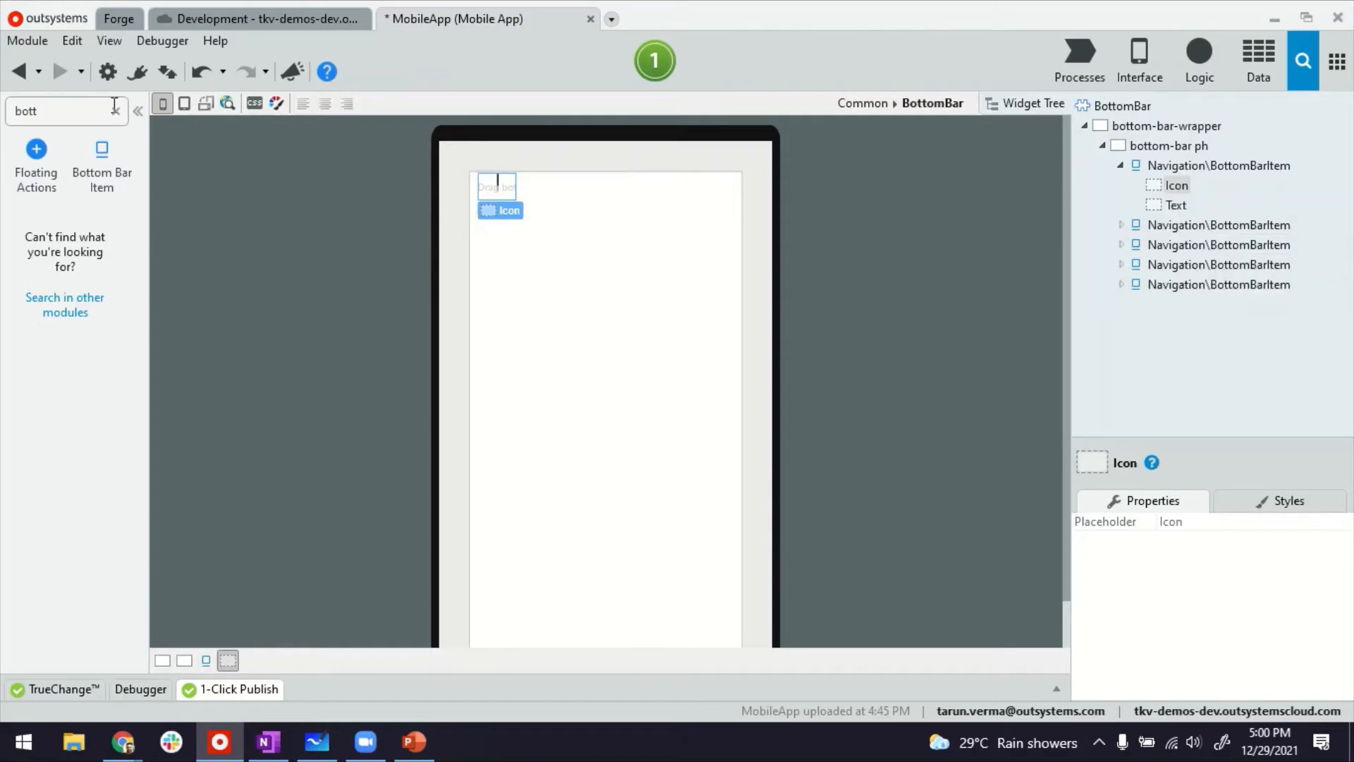
left_click(80, 122)
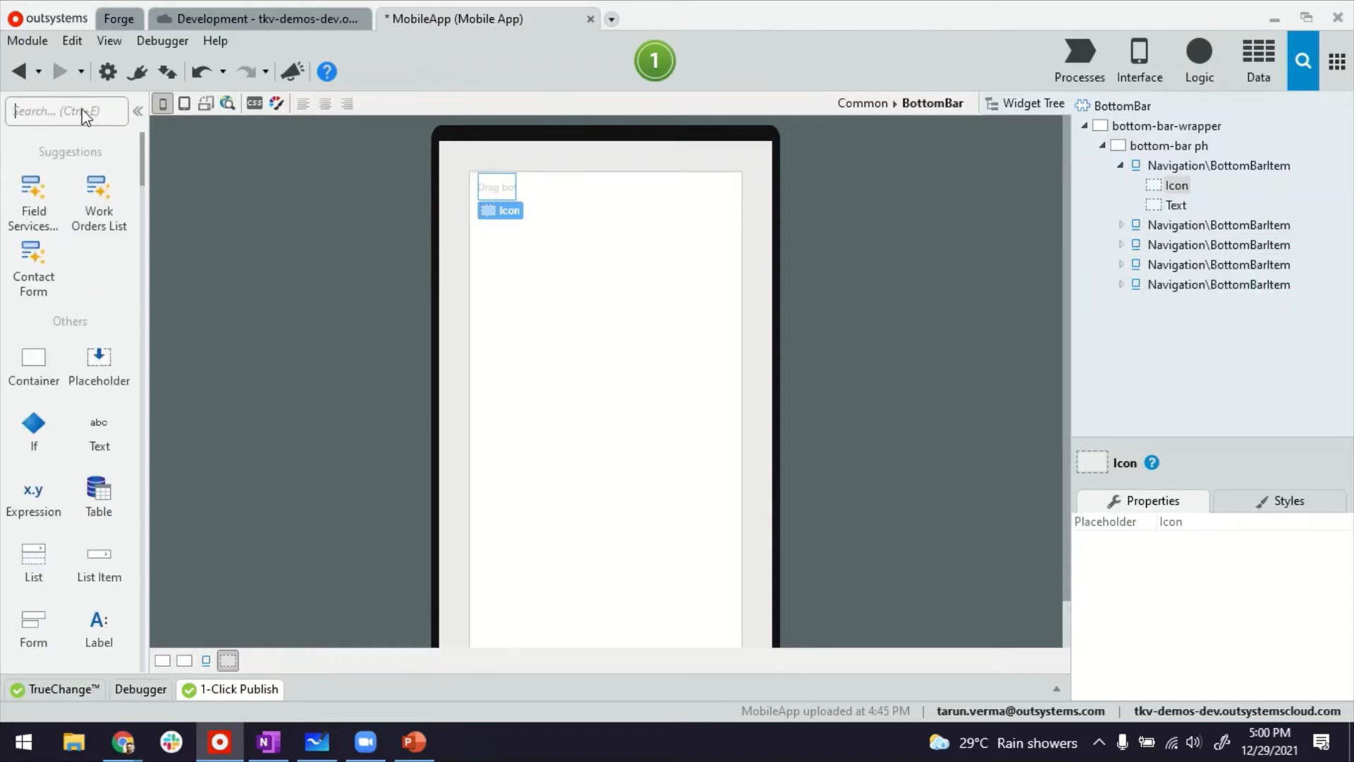
type("ico")
left_click_drag(35, 156, 519, 201)
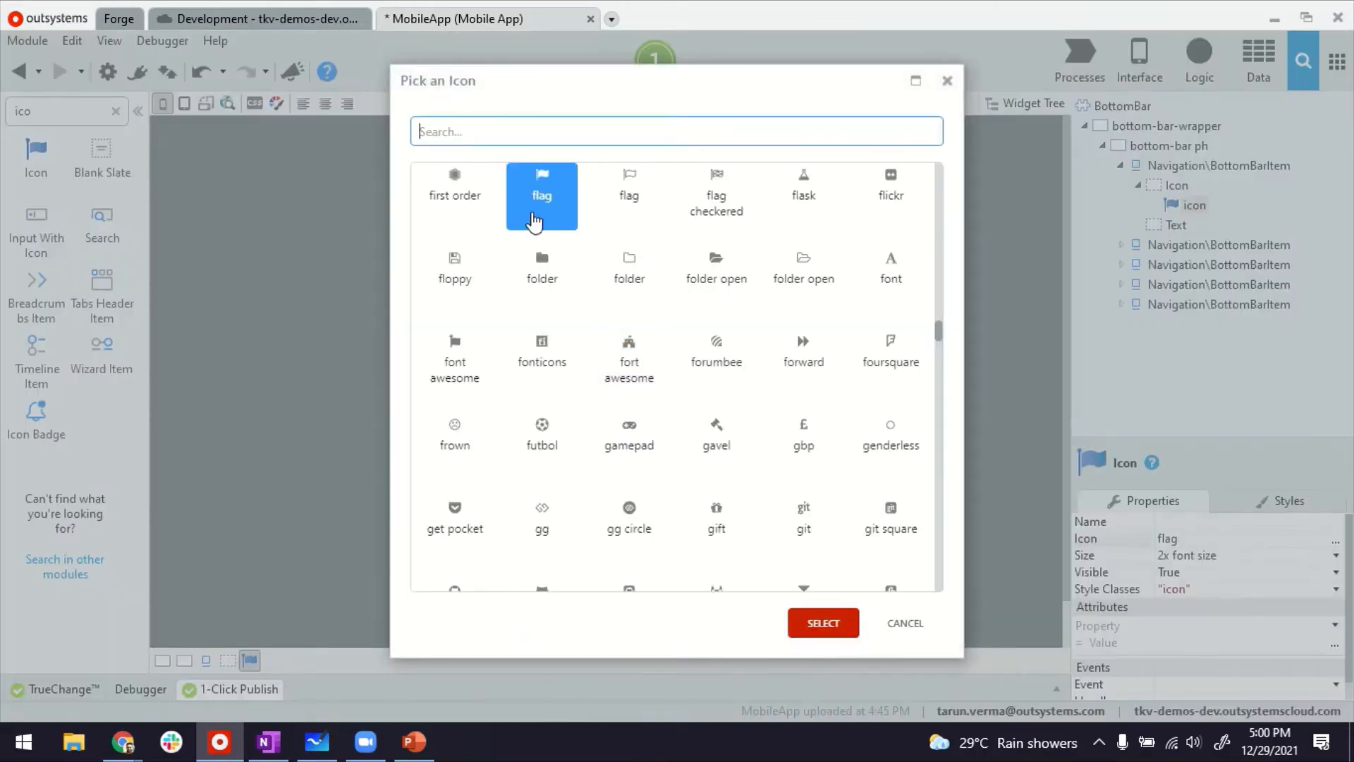
type("hom")
double_click(457, 185)
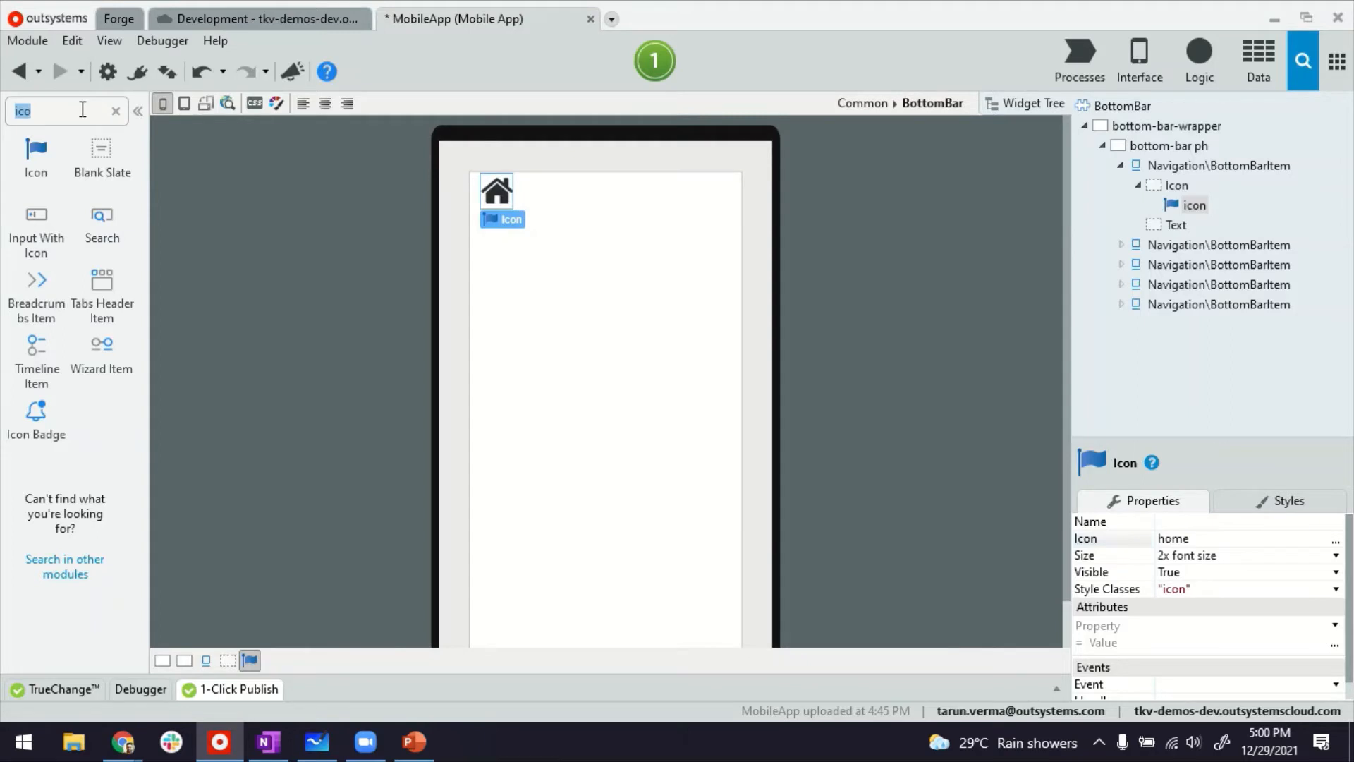
- Place an Icon widget in the second bottom bar item and choose the filled envelope icon
left_click_drag(31, 165, 552, 197)
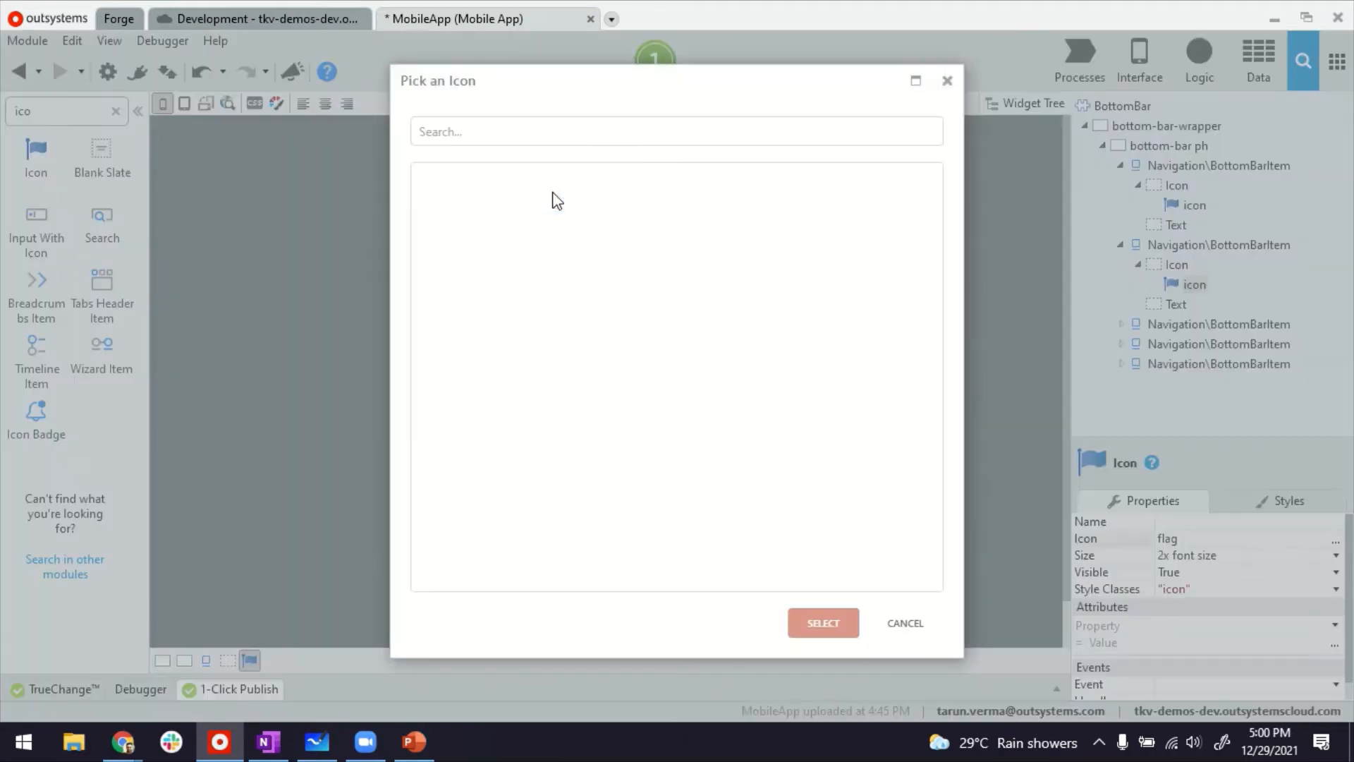
type("pos")
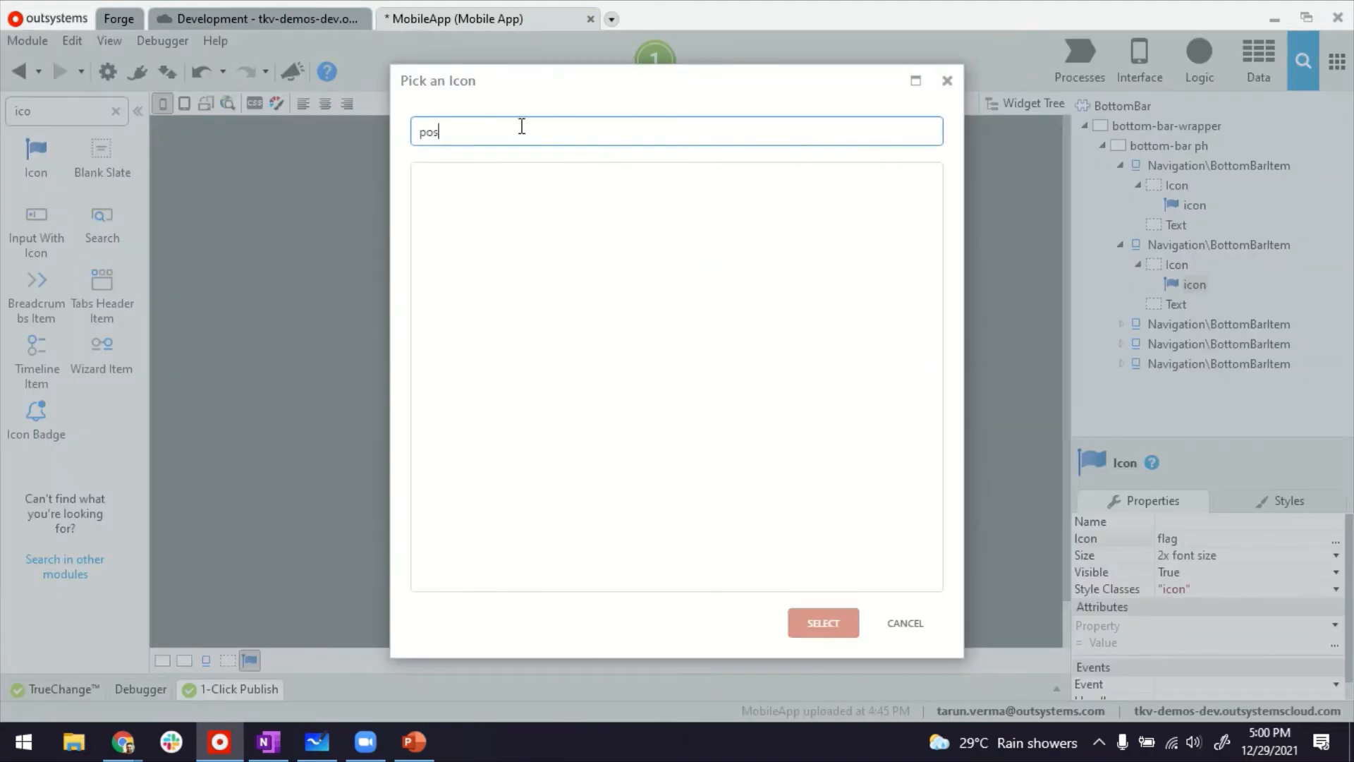
key("BackSpace")
key("BackSpace")
key("BackSpace")
type("env")
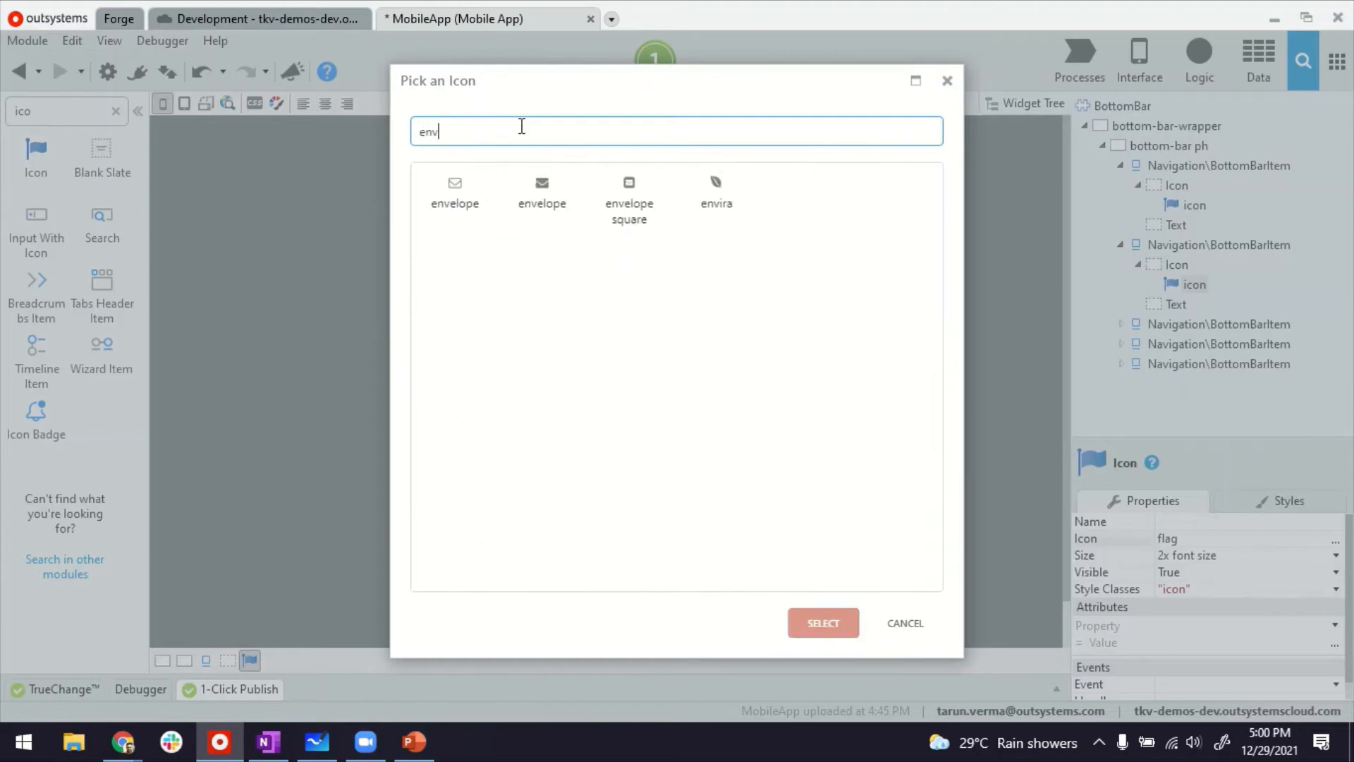
double_click(543, 194)
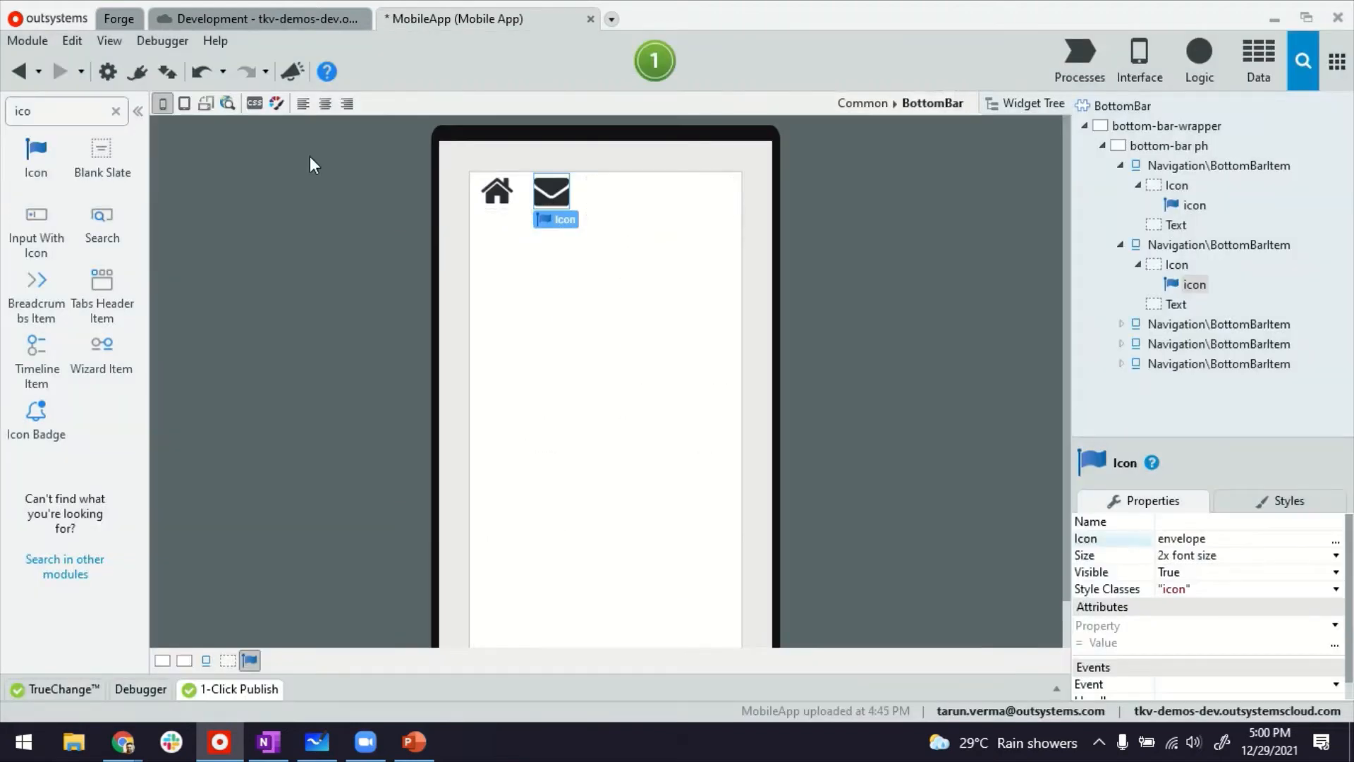
- Set the size of the envelope and home icons to Font size
left_click(1333, 556)
left_click(1217, 576)
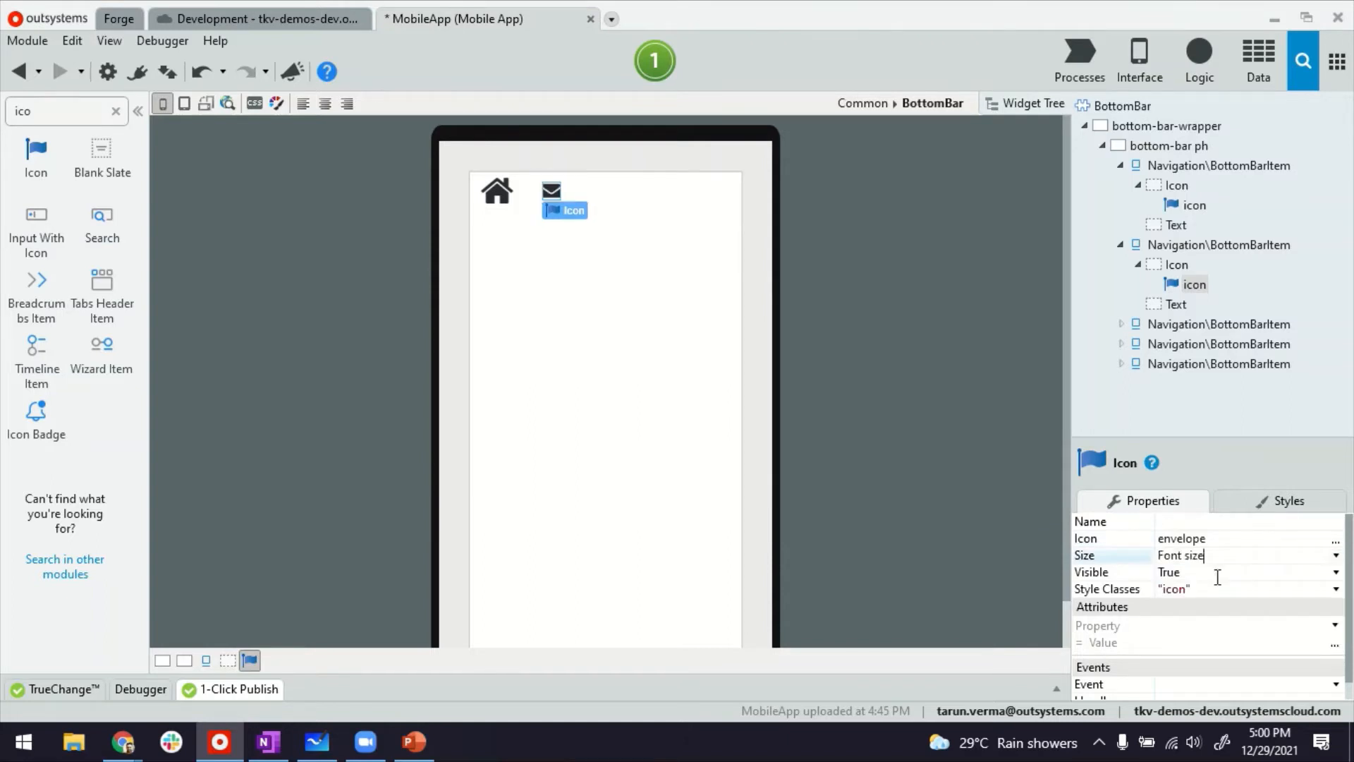
left_click(497, 190)
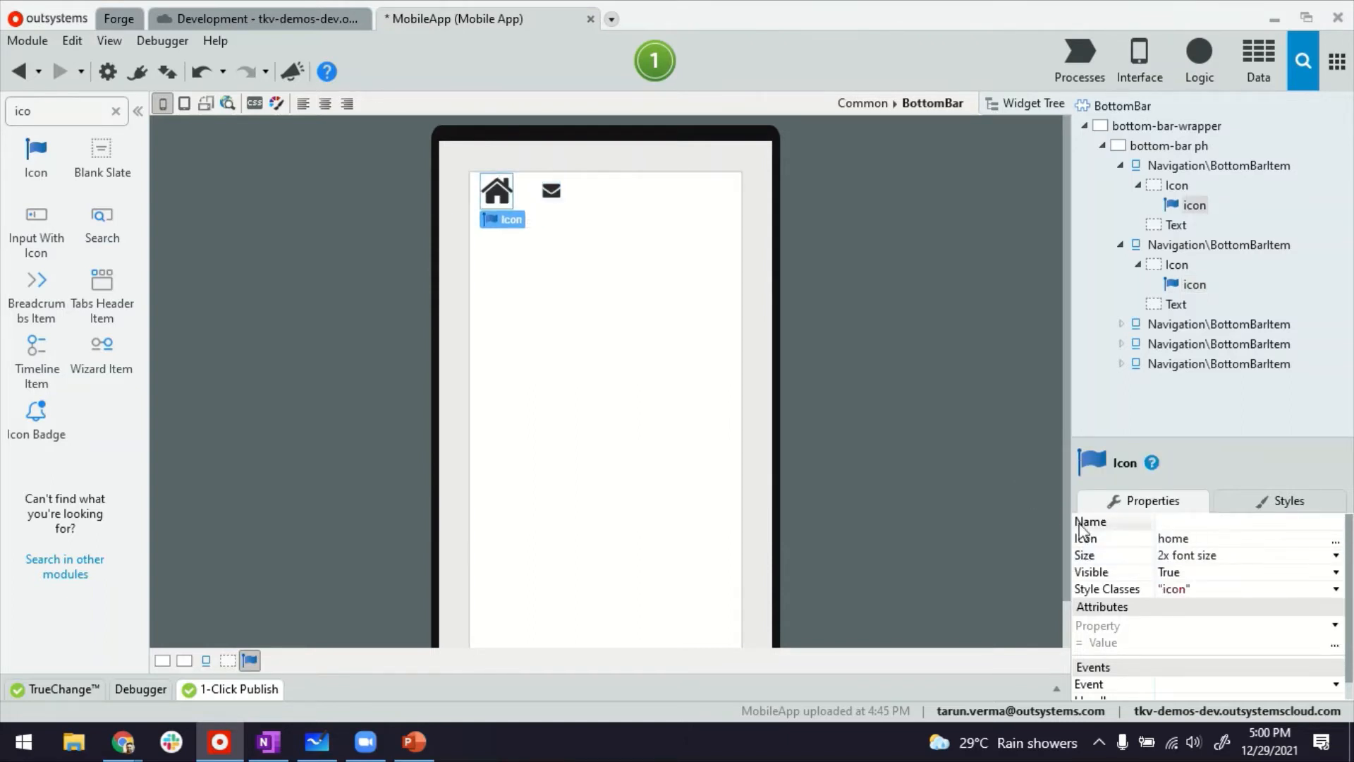
left_click(1335, 555)
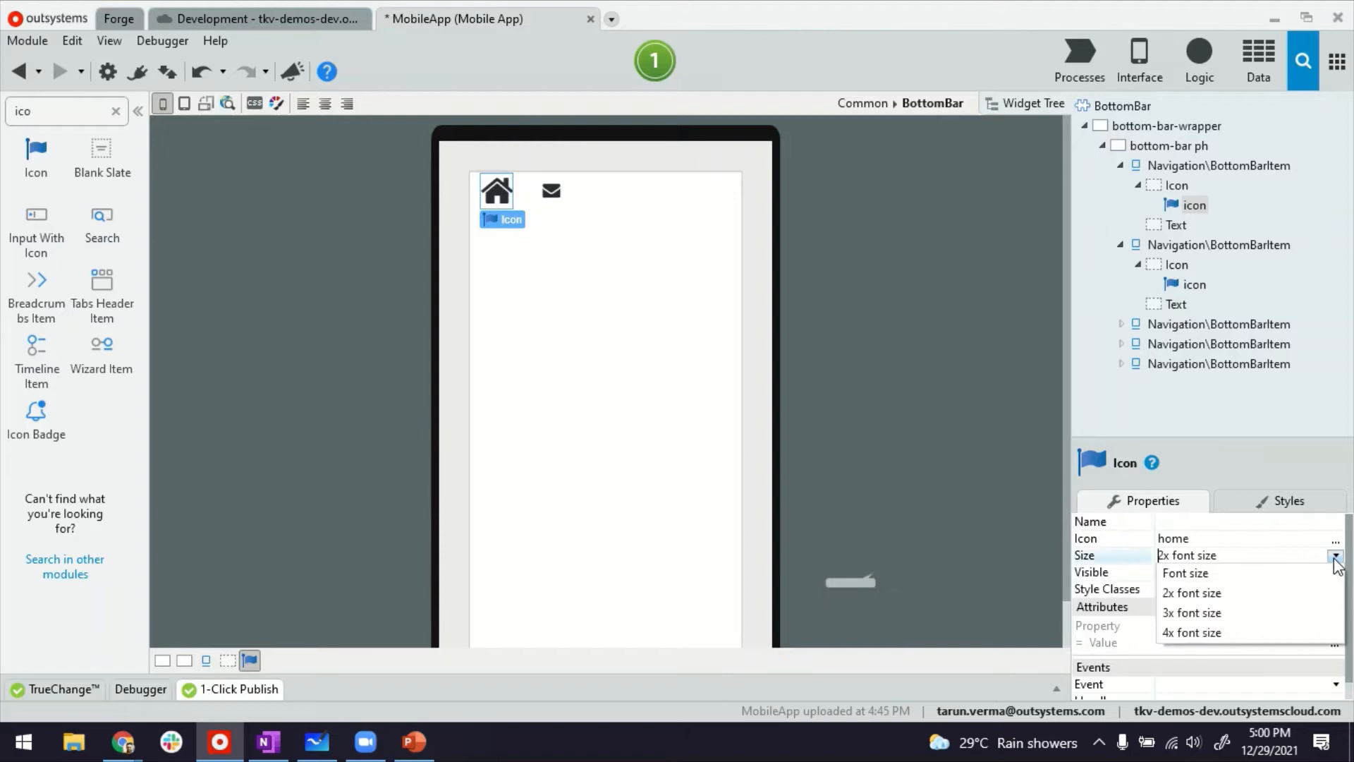
left_click(1227, 588)
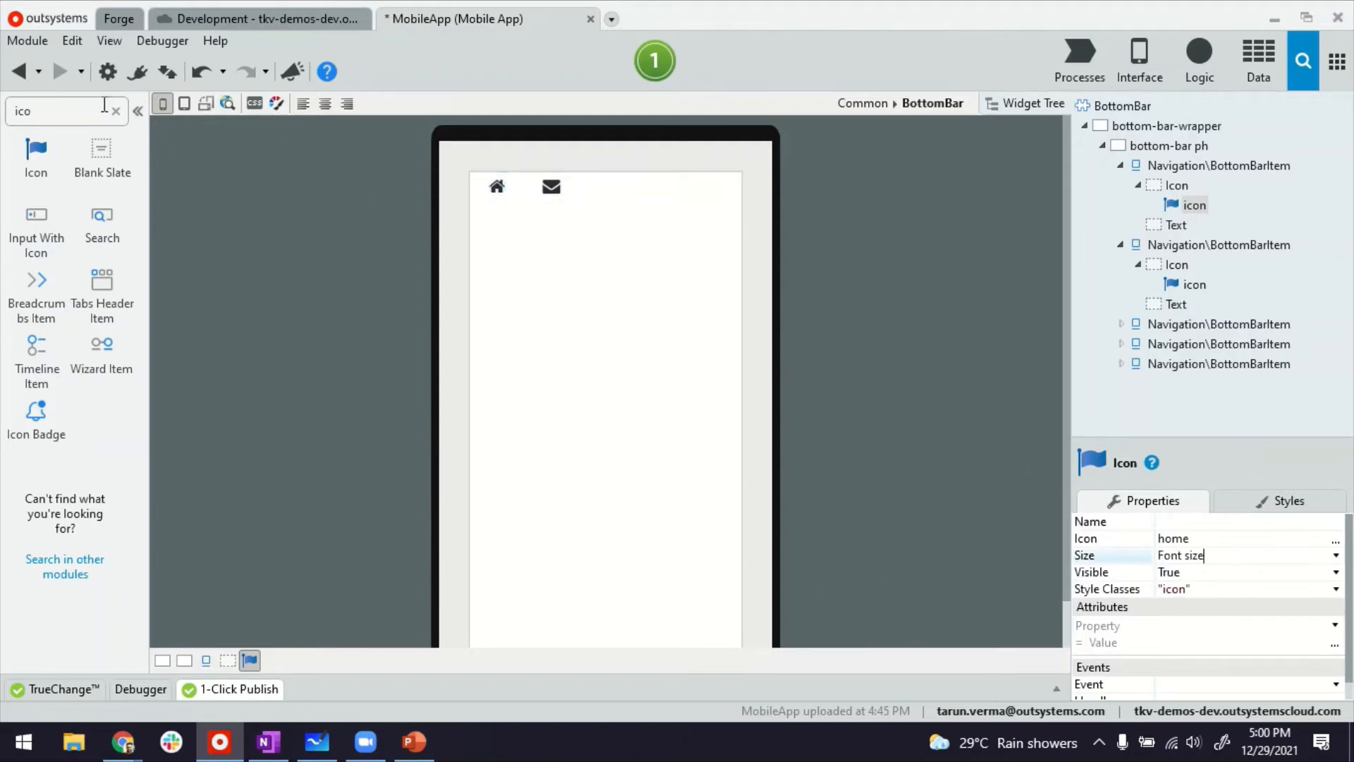
- Place a phone icon in the third bottom bar item and set its size to Font size
left_click_drag(36, 159, 635, 206)
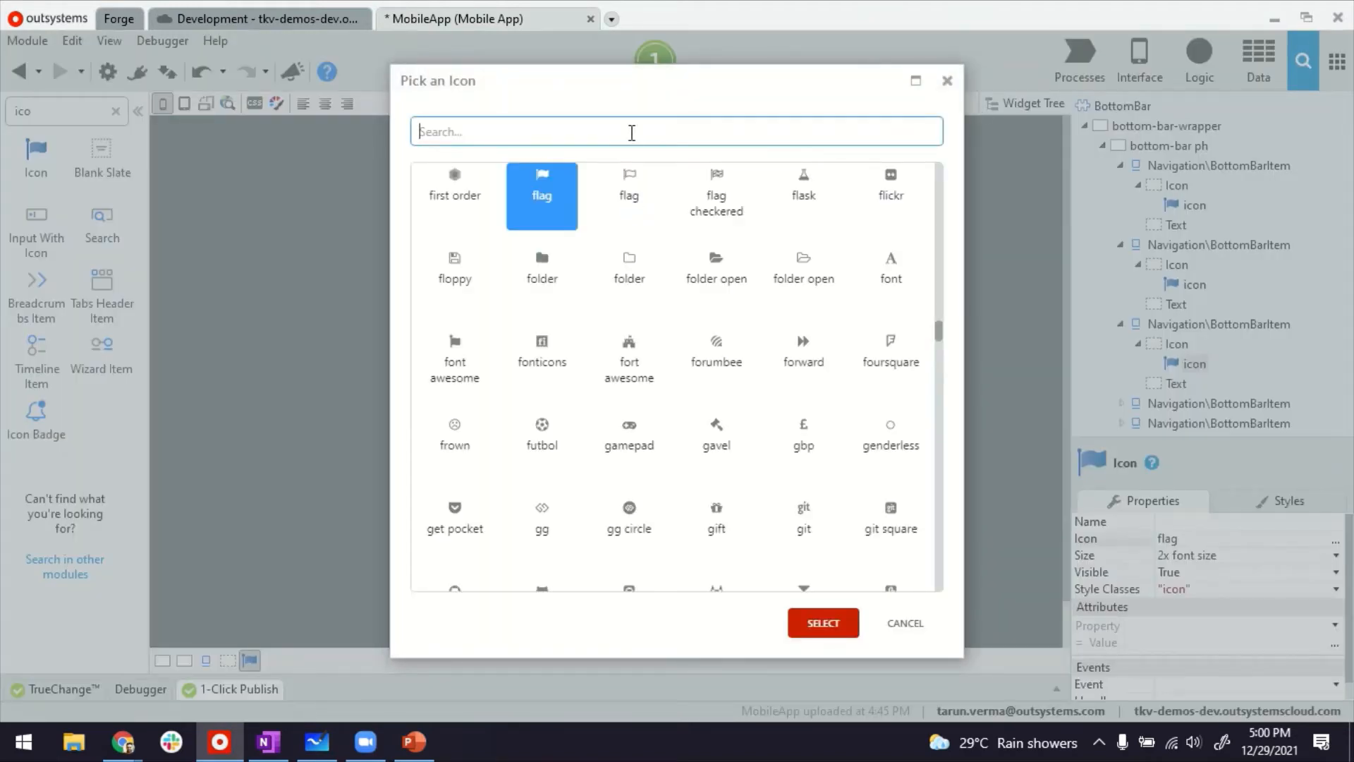
type("con")
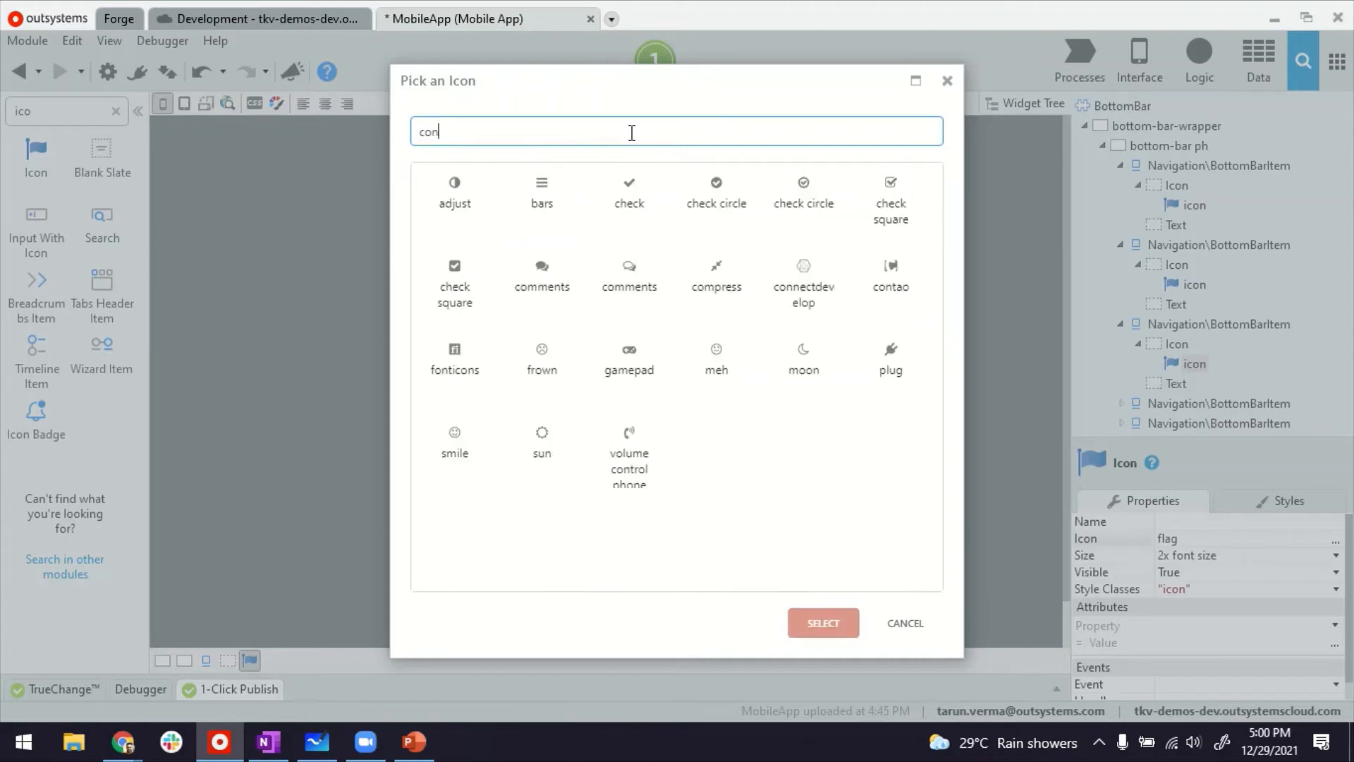
key("BackSpace")
key("BackSpace")
key("BackSpace")
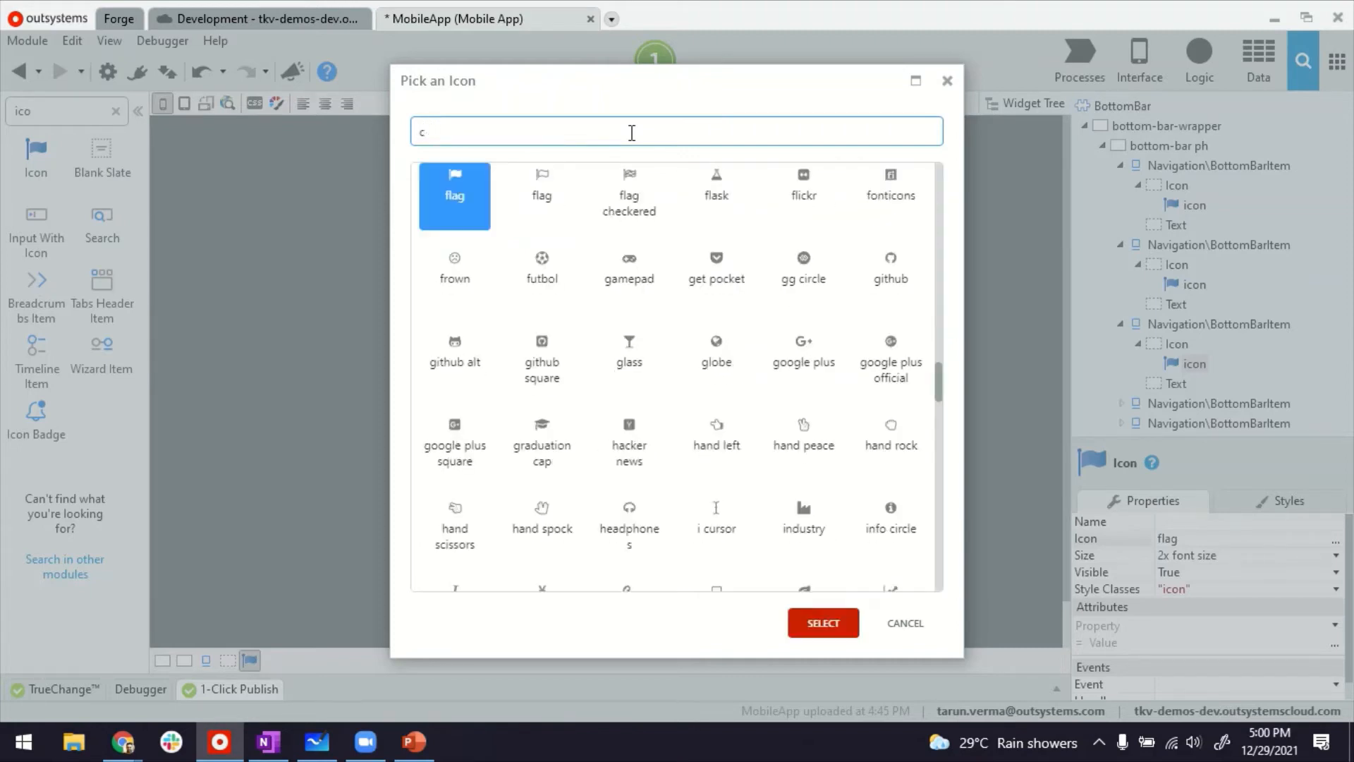
type("phon")
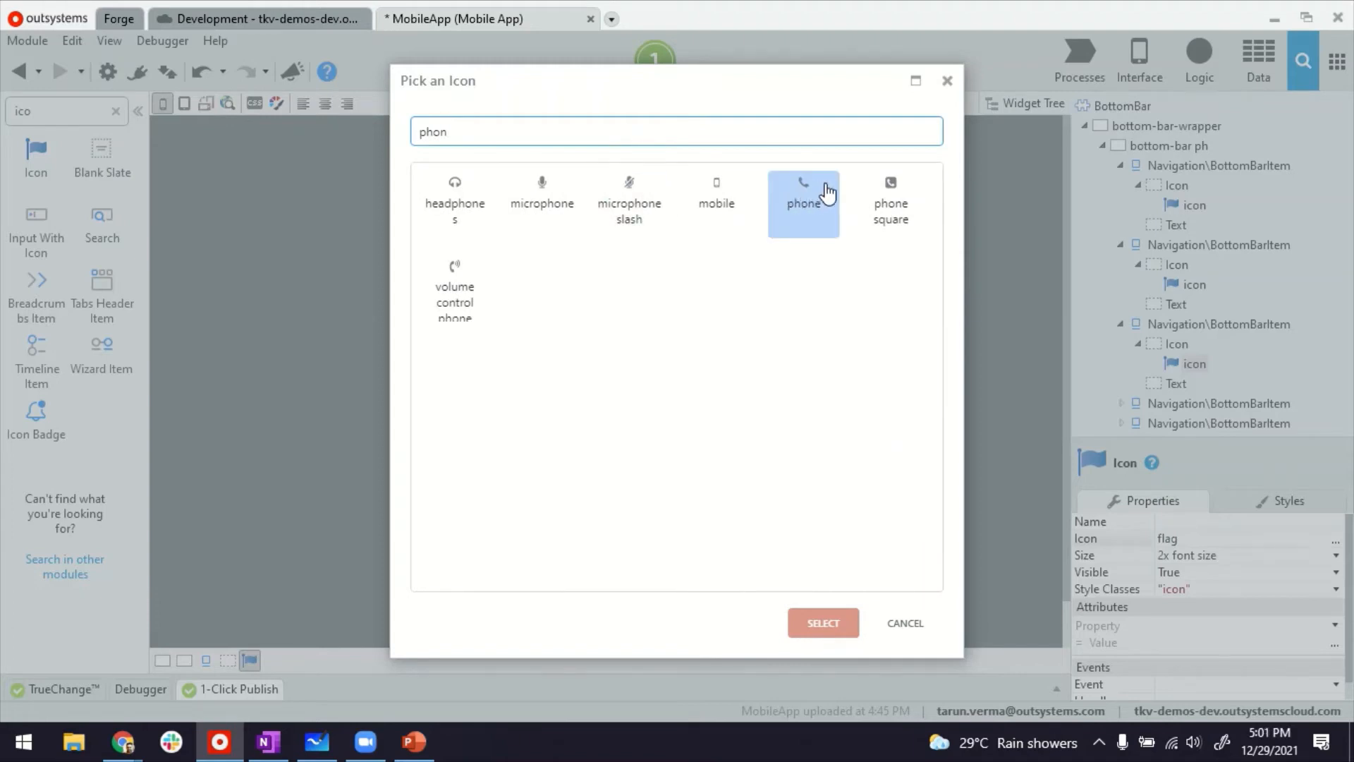
double_click(810, 195)
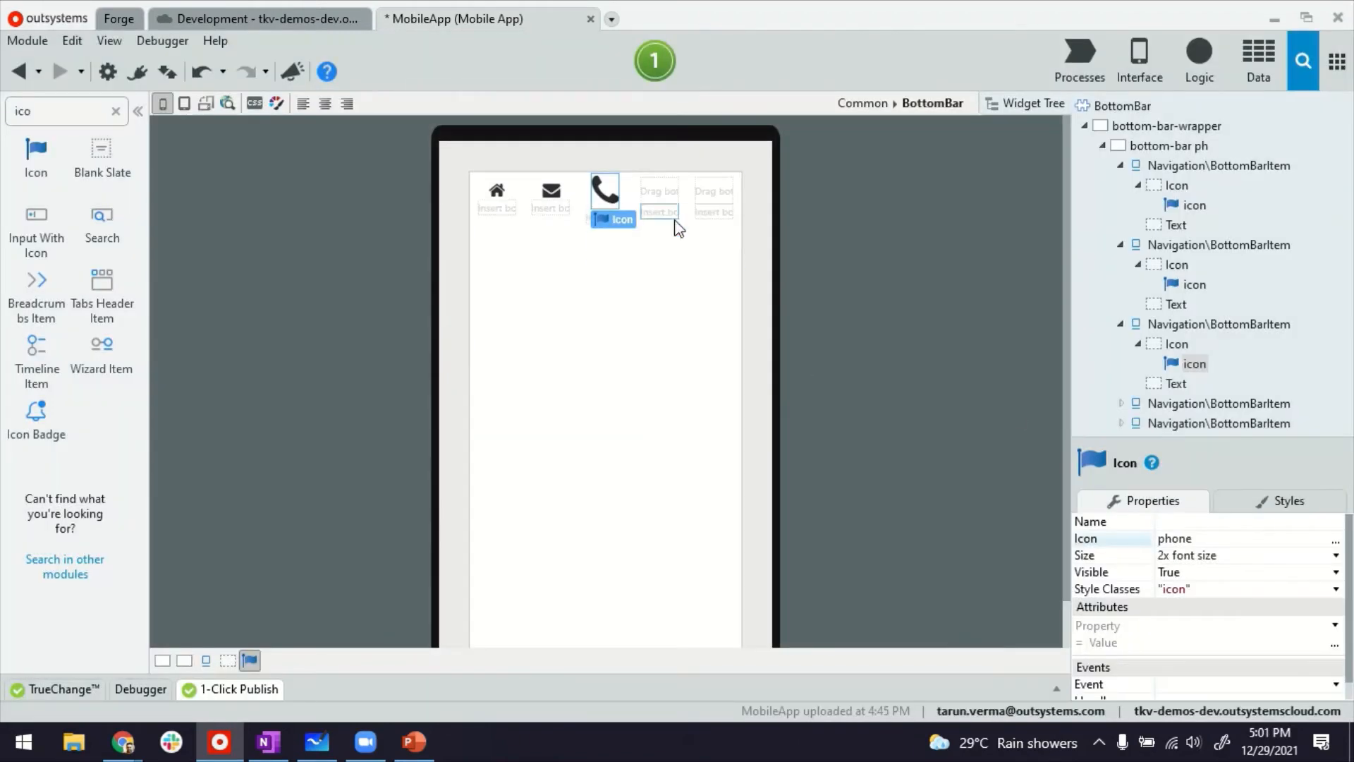
left_click(1336, 555)
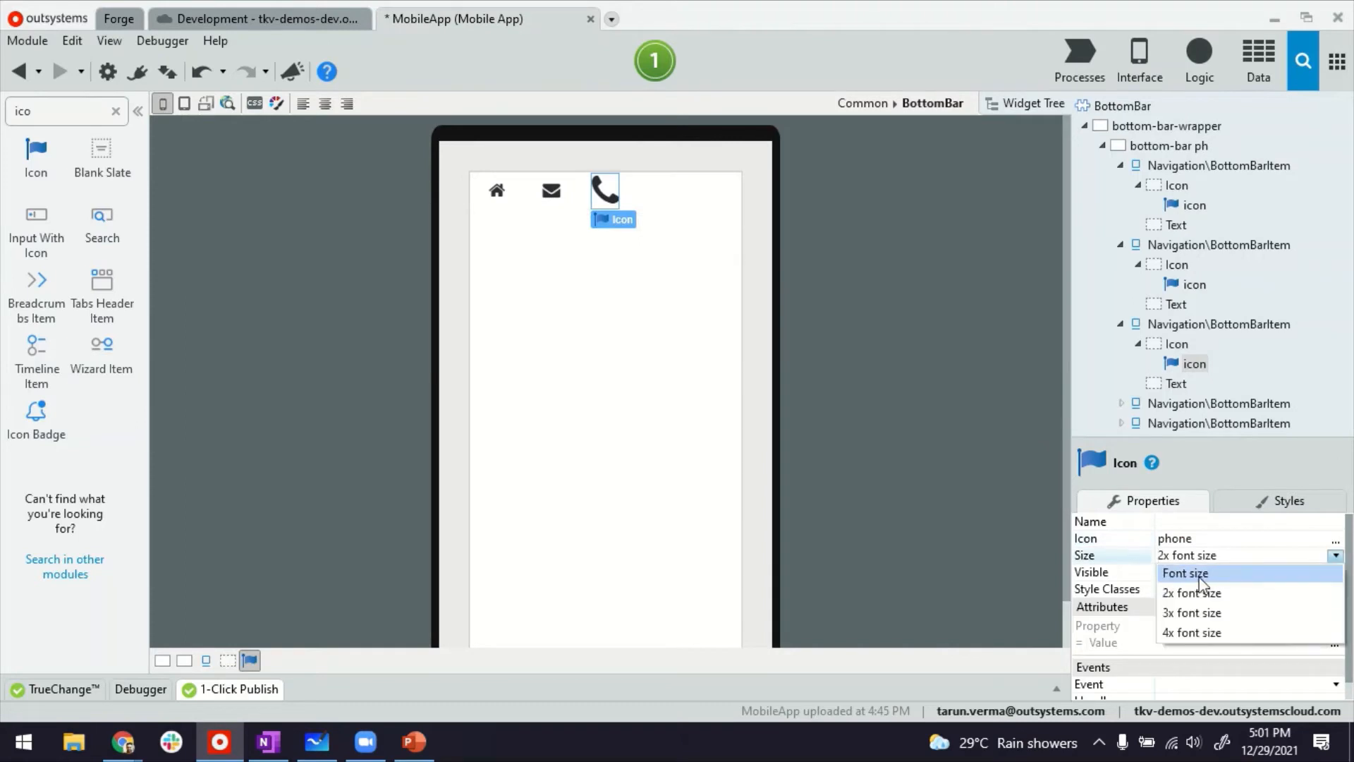
left_click(1185, 573)
- Check the screens under MainFlow, and place a briefcase icon with Font size in the fourth bottom bar item
left_click(652, 185)
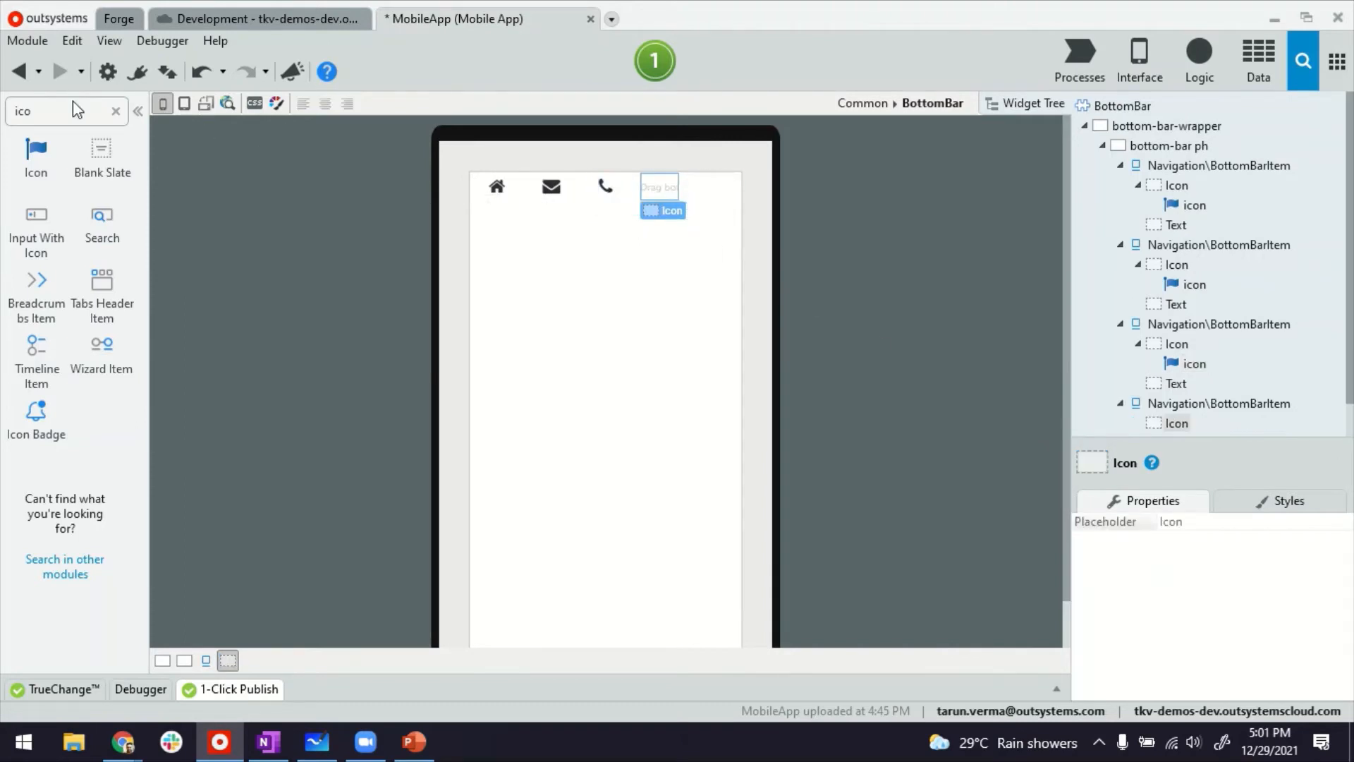
left_click(1031, 104)
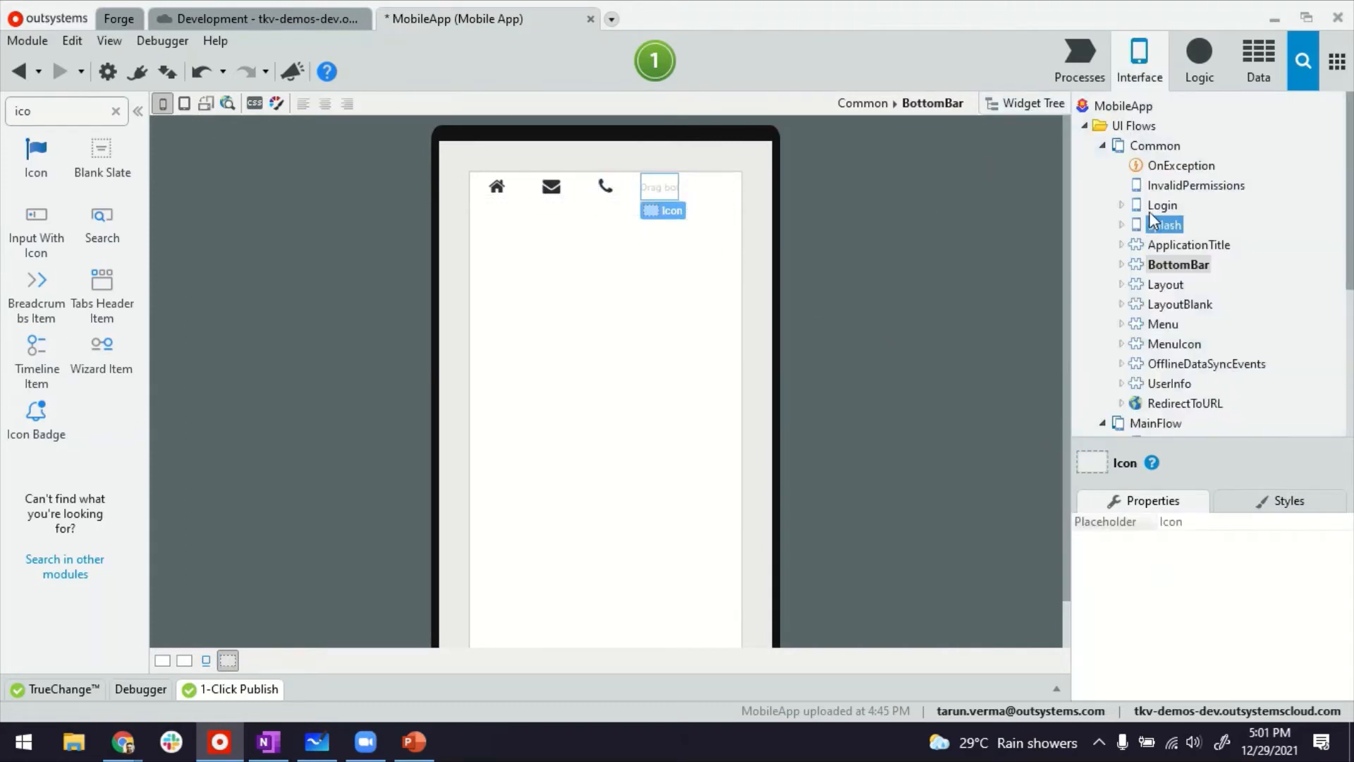
left_click(1084, 127)
left_click(1084, 146)
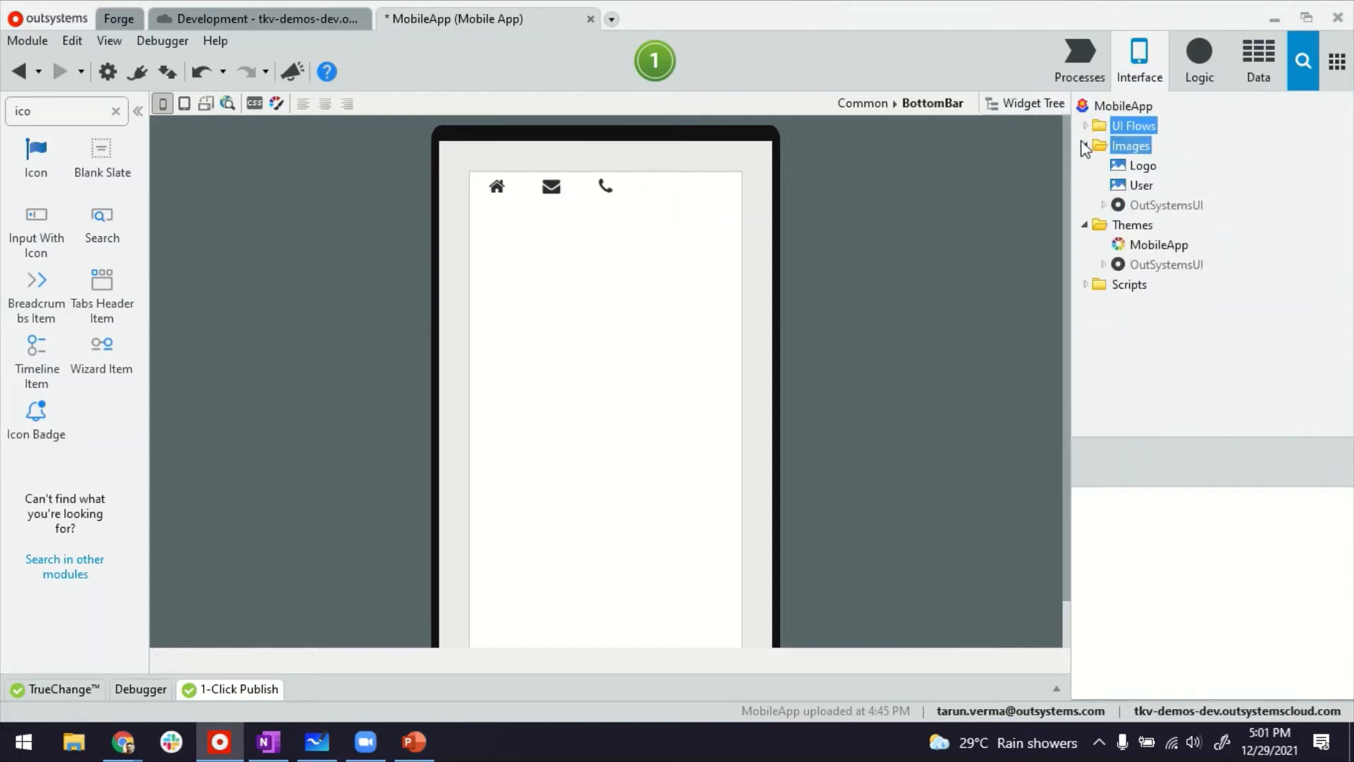
left_click(1084, 126)
left_click(1103, 146)
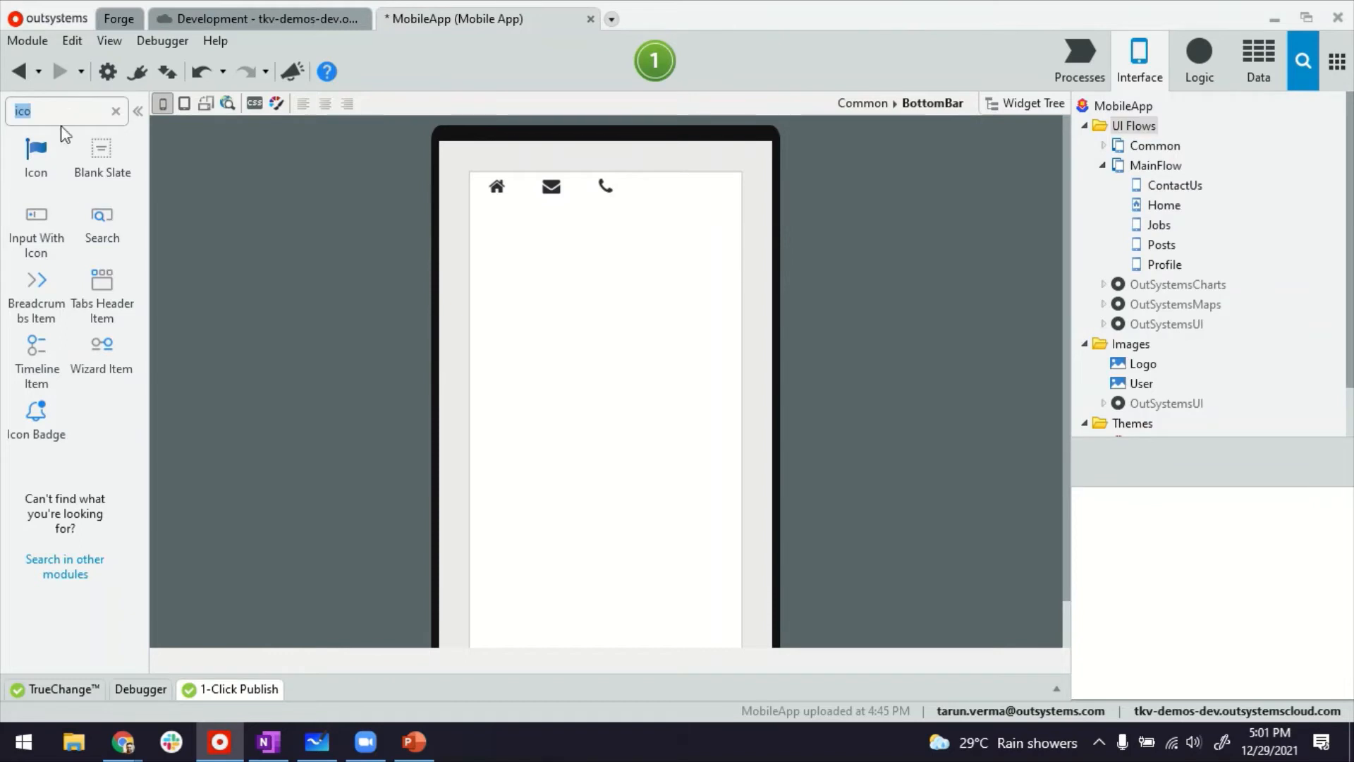
left_click_drag(36, 158, 663, 190)
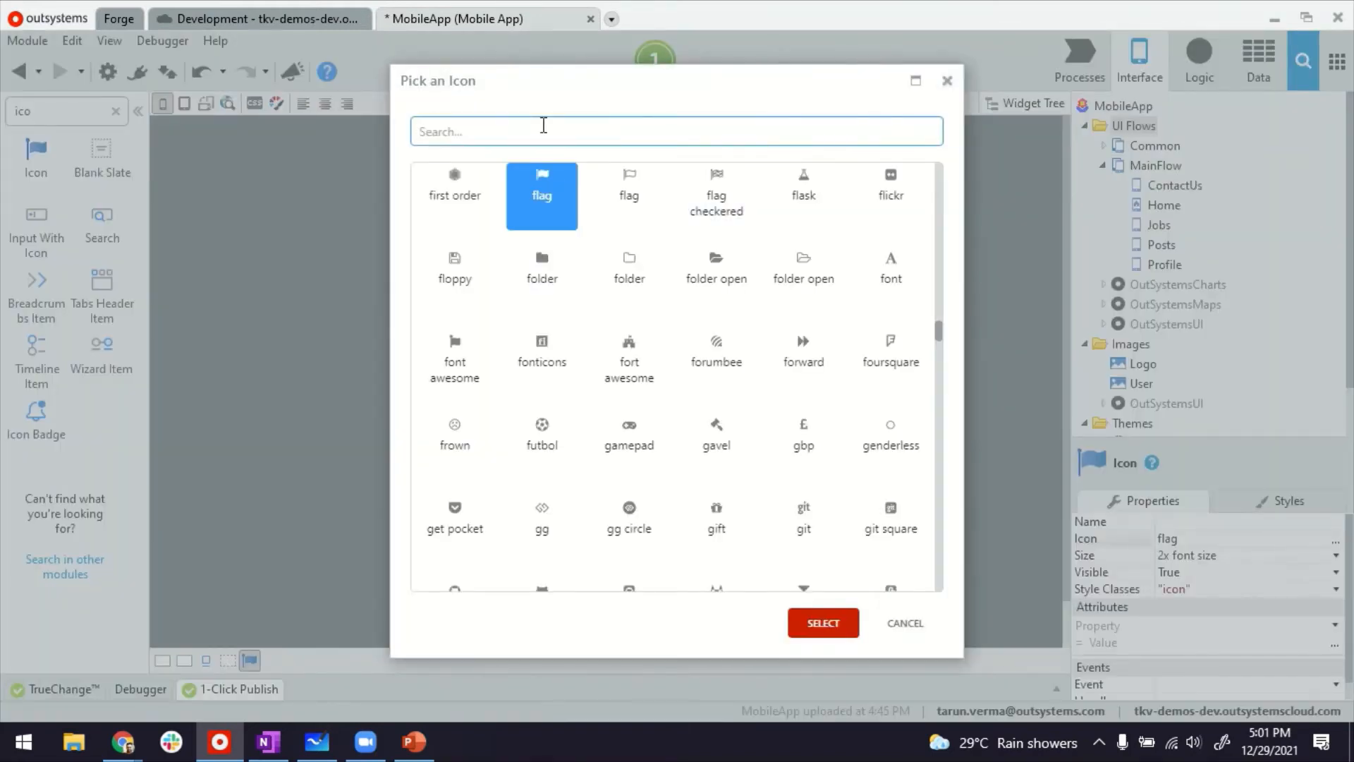
type("bri")
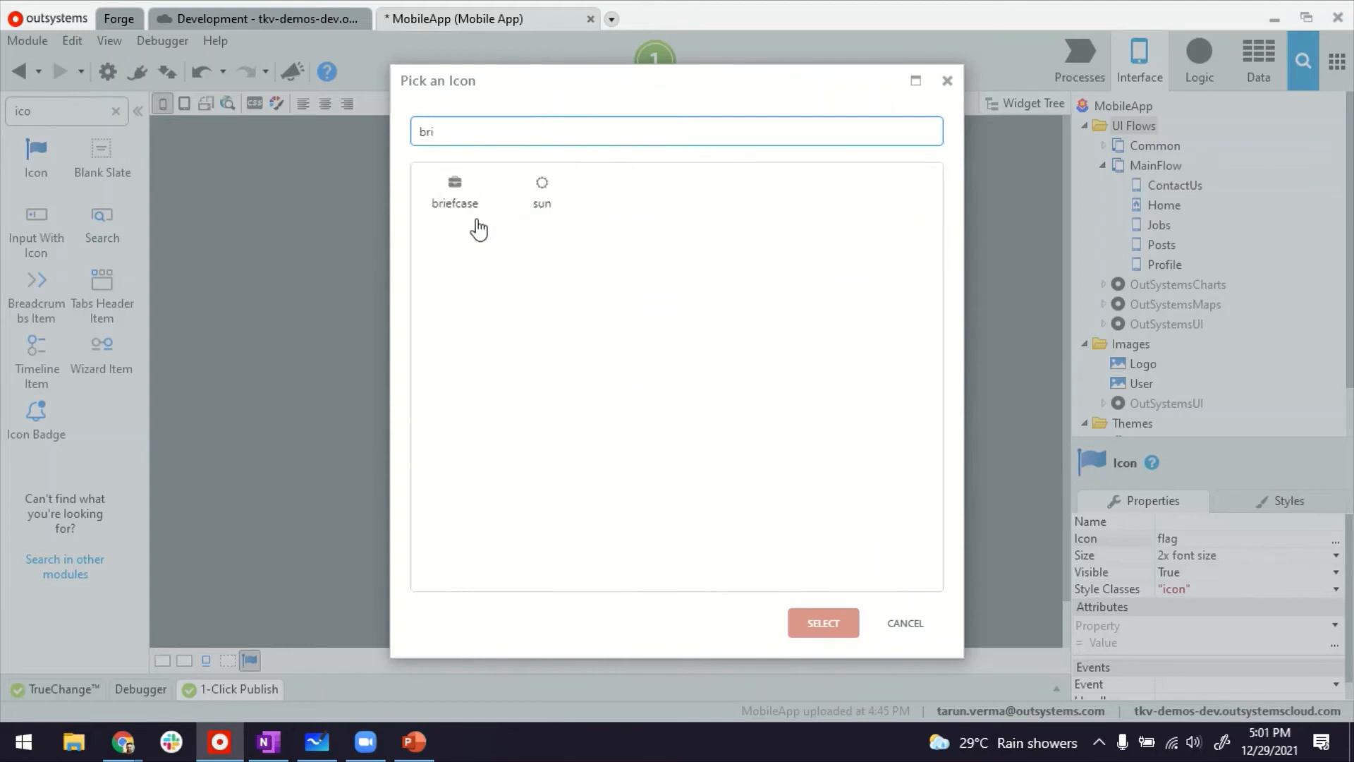
double_click(459, 198)
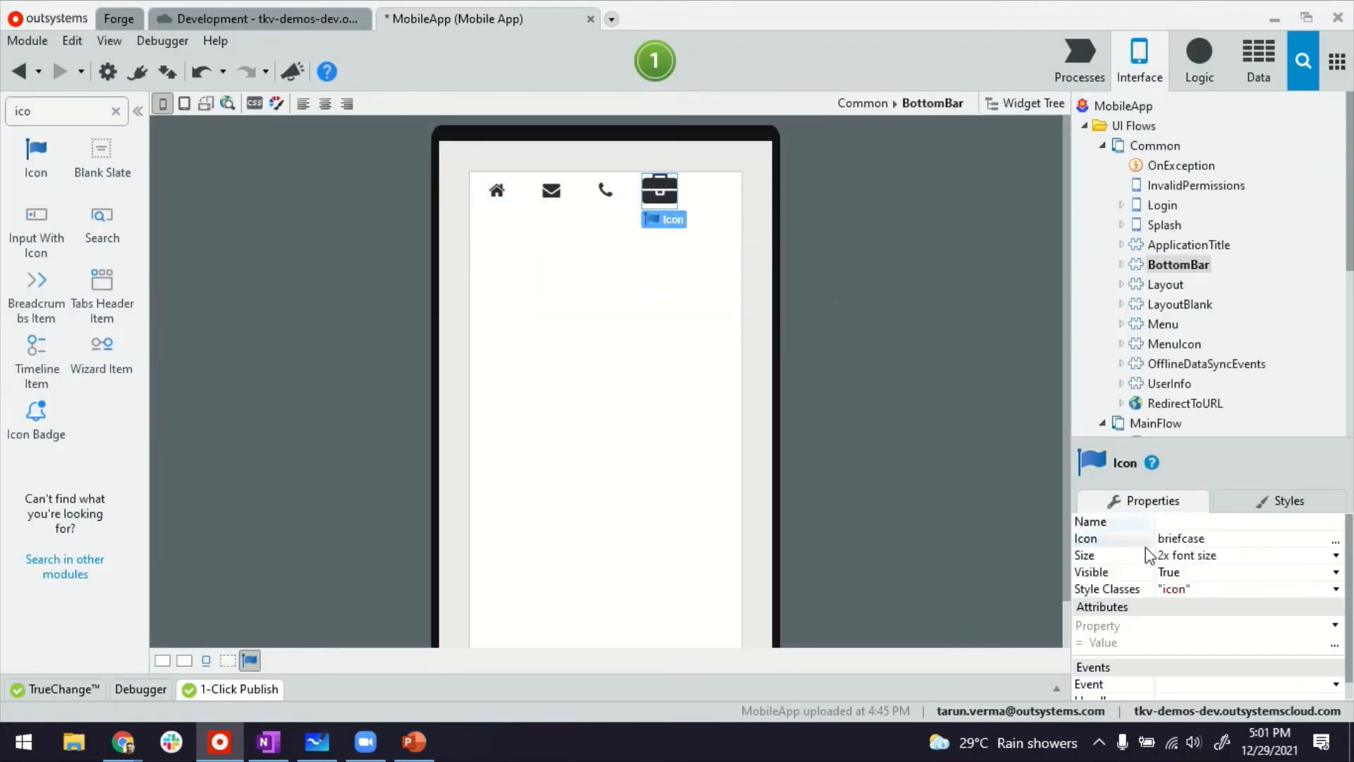
left_click(1335, 555)
left_click(1192, 573)
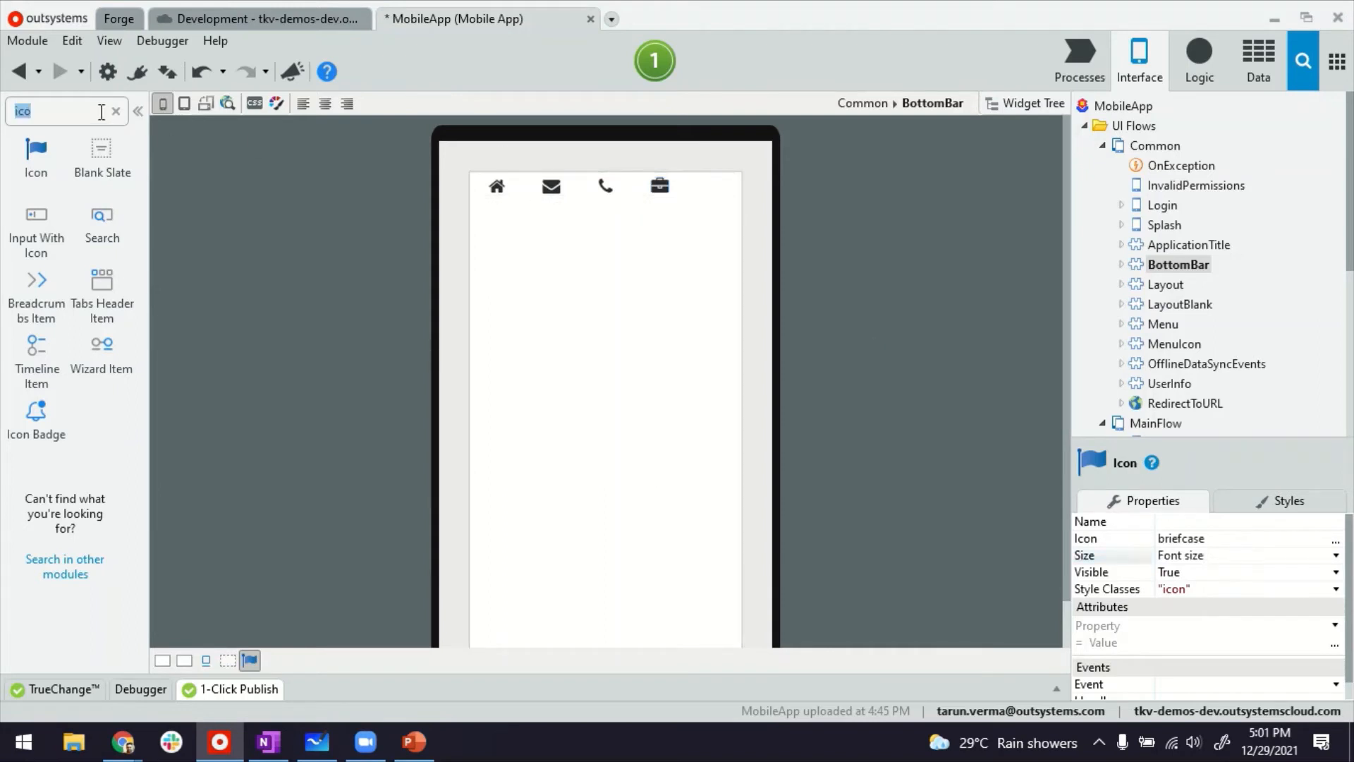
- Place a user icon in the fifth bottom bar item and set its size to Font size
left_click_drag(36, 156, 734, 200)
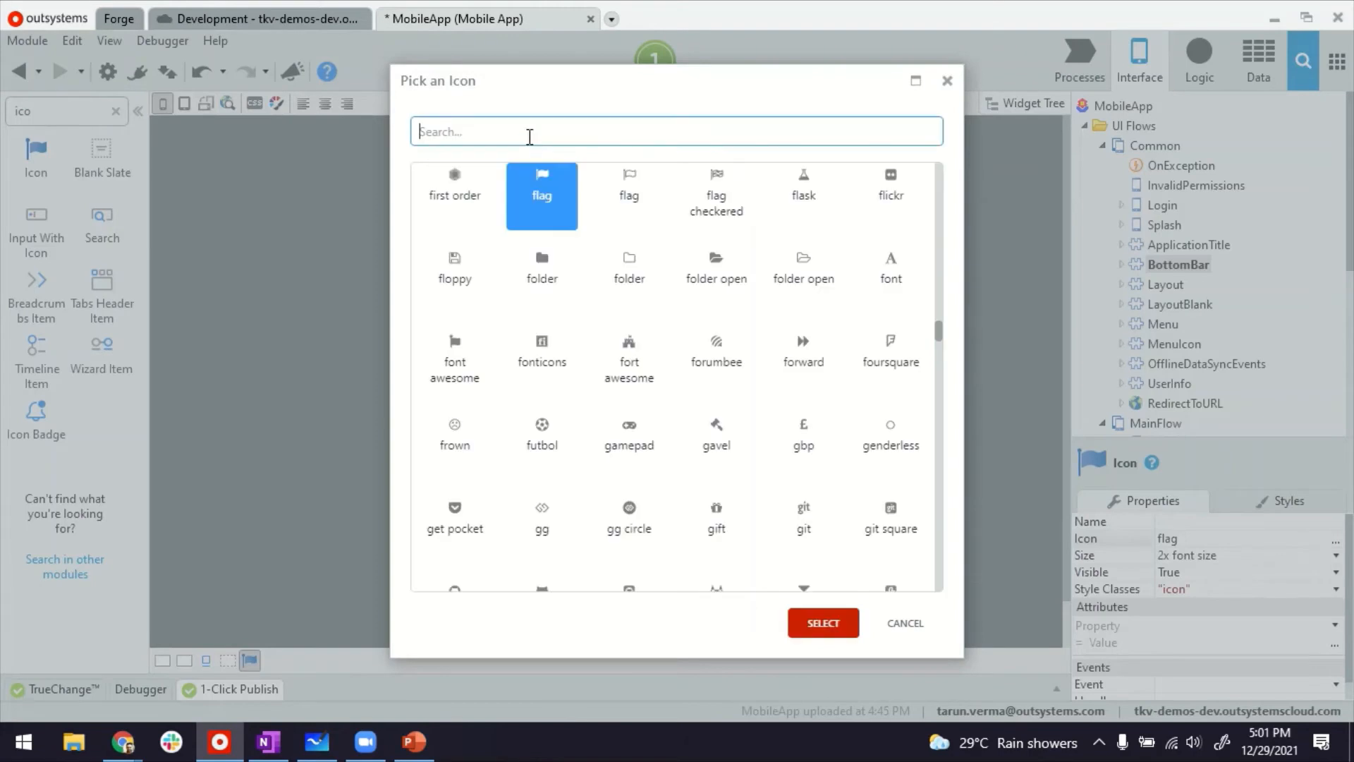
type("user")
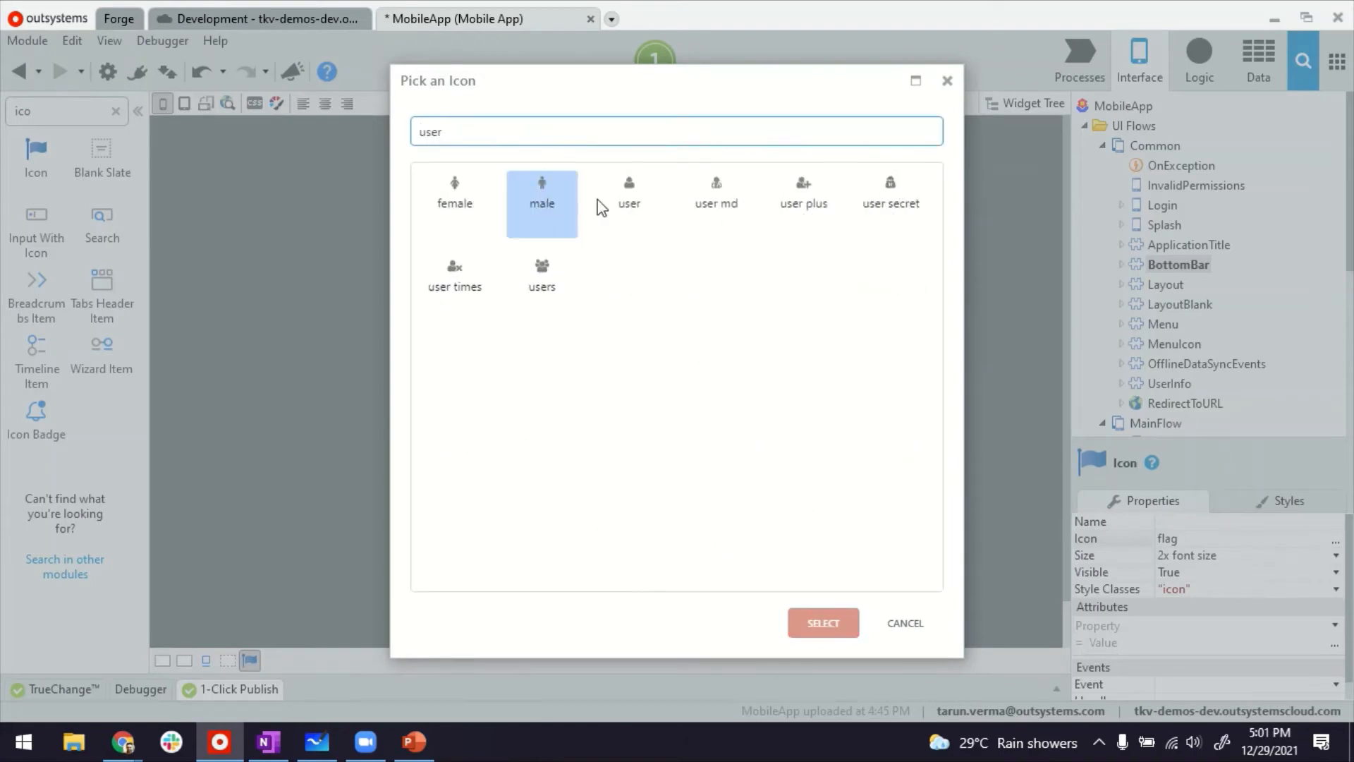
double_click(629, 187)
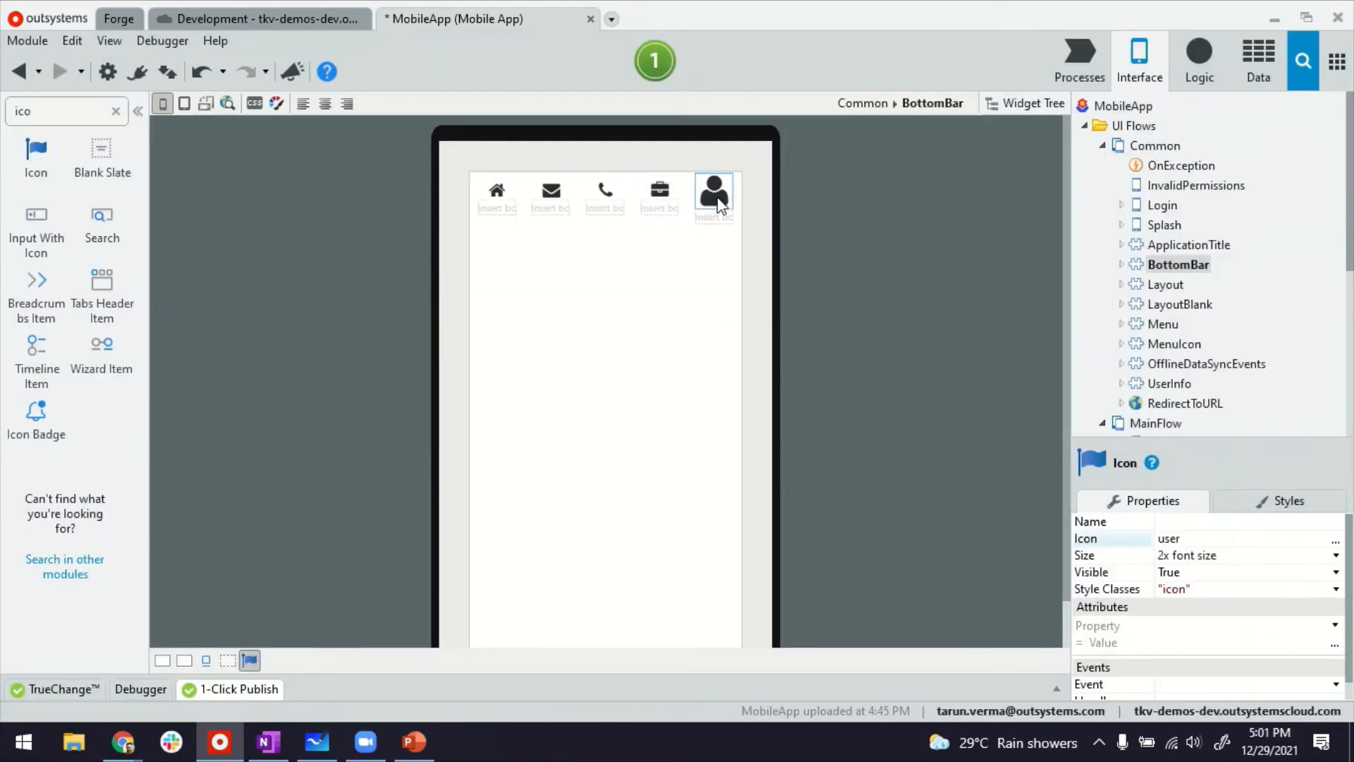
left_click(1336, 555)
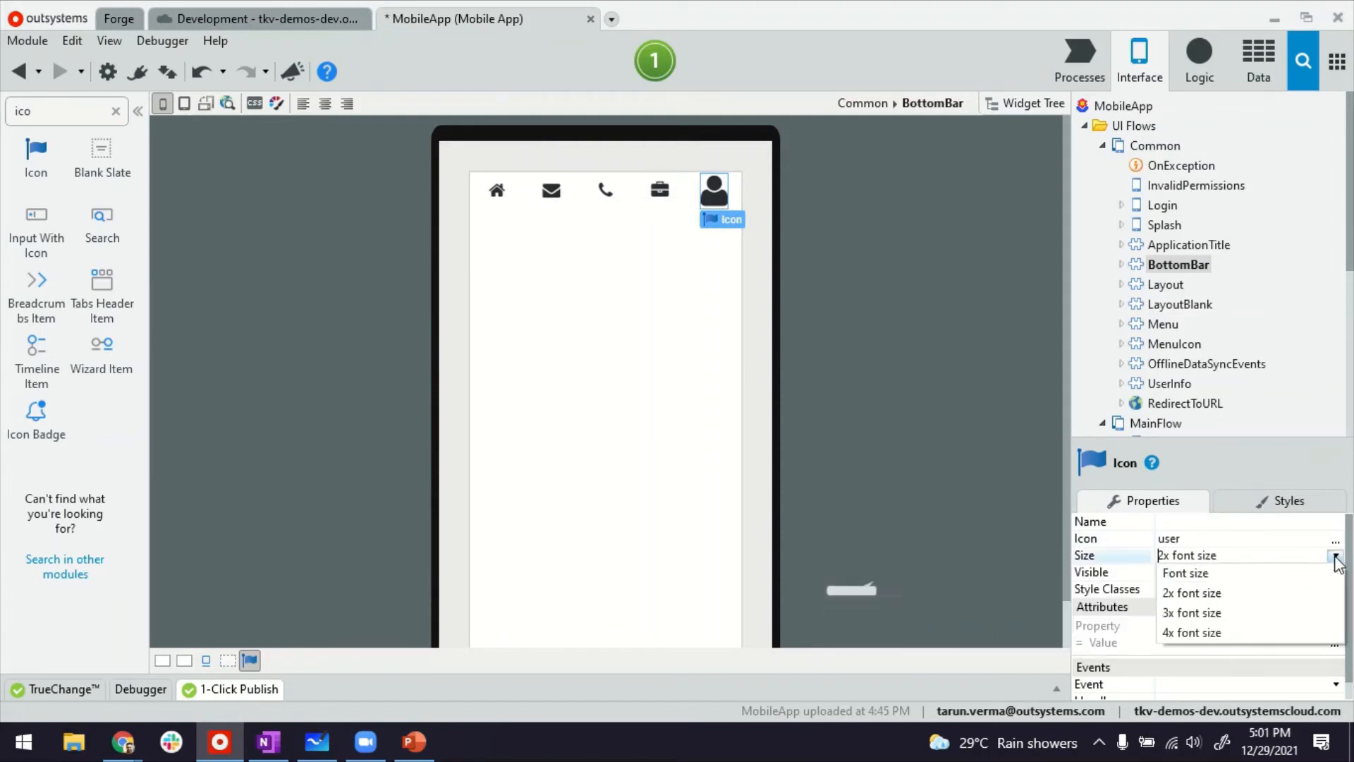
left_click(1234, 571)
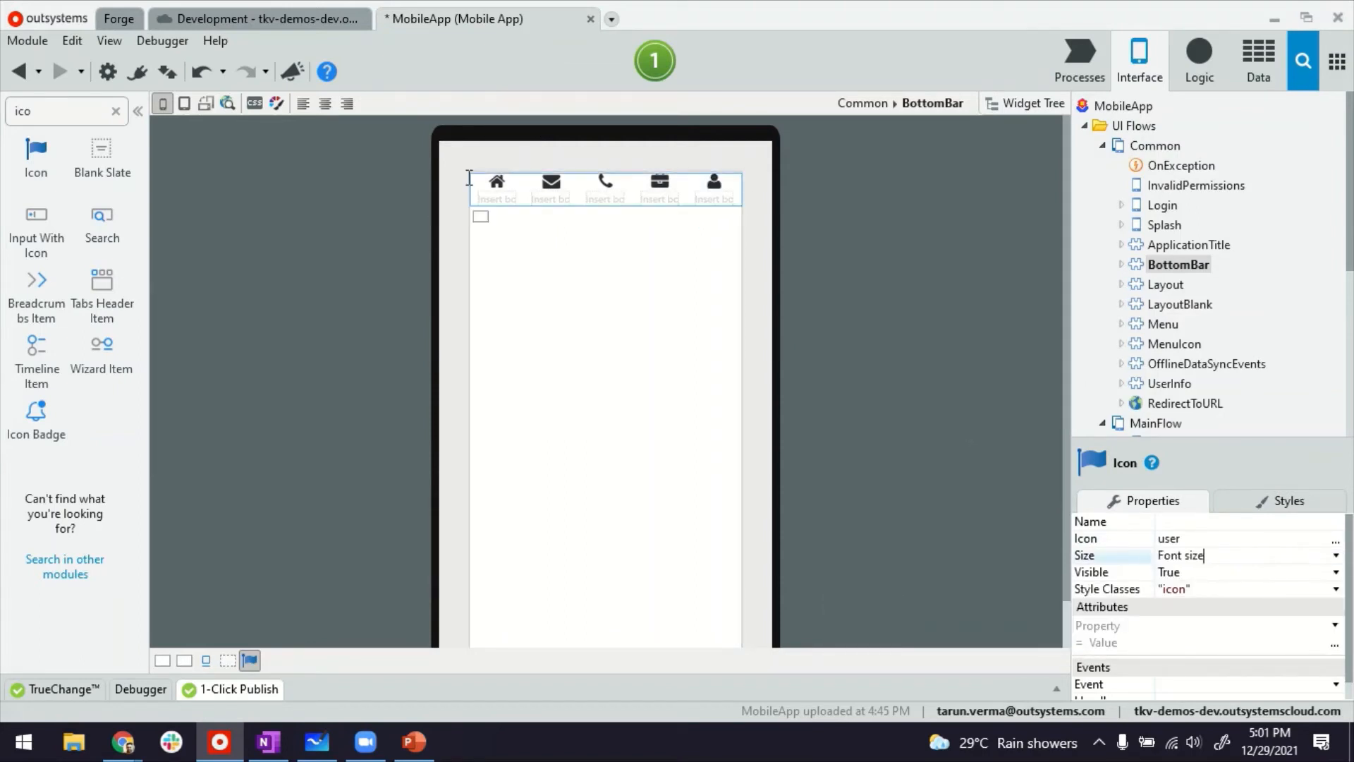
- Label the first three bottom bar items Home, Posts and Contact Us
left_click(499, 214)
type("Home")
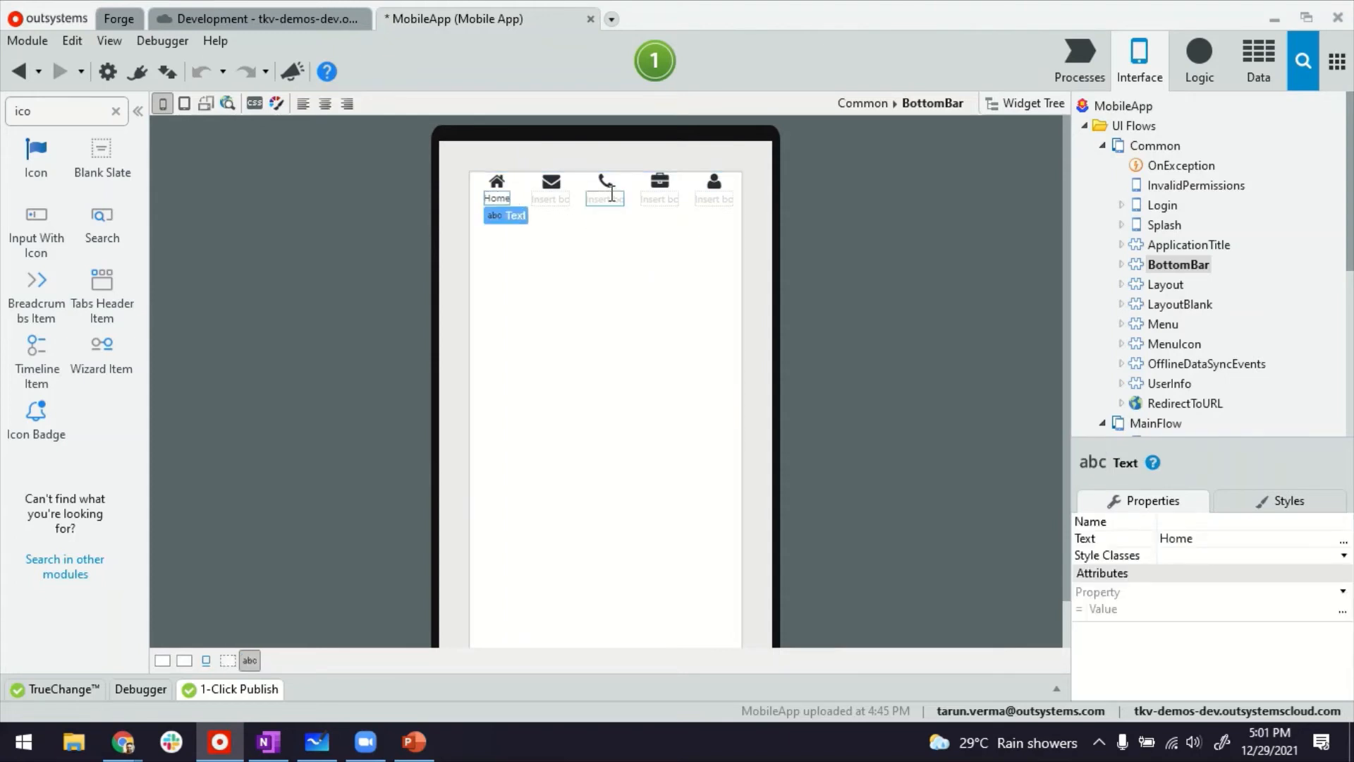
left_click(556, 199)
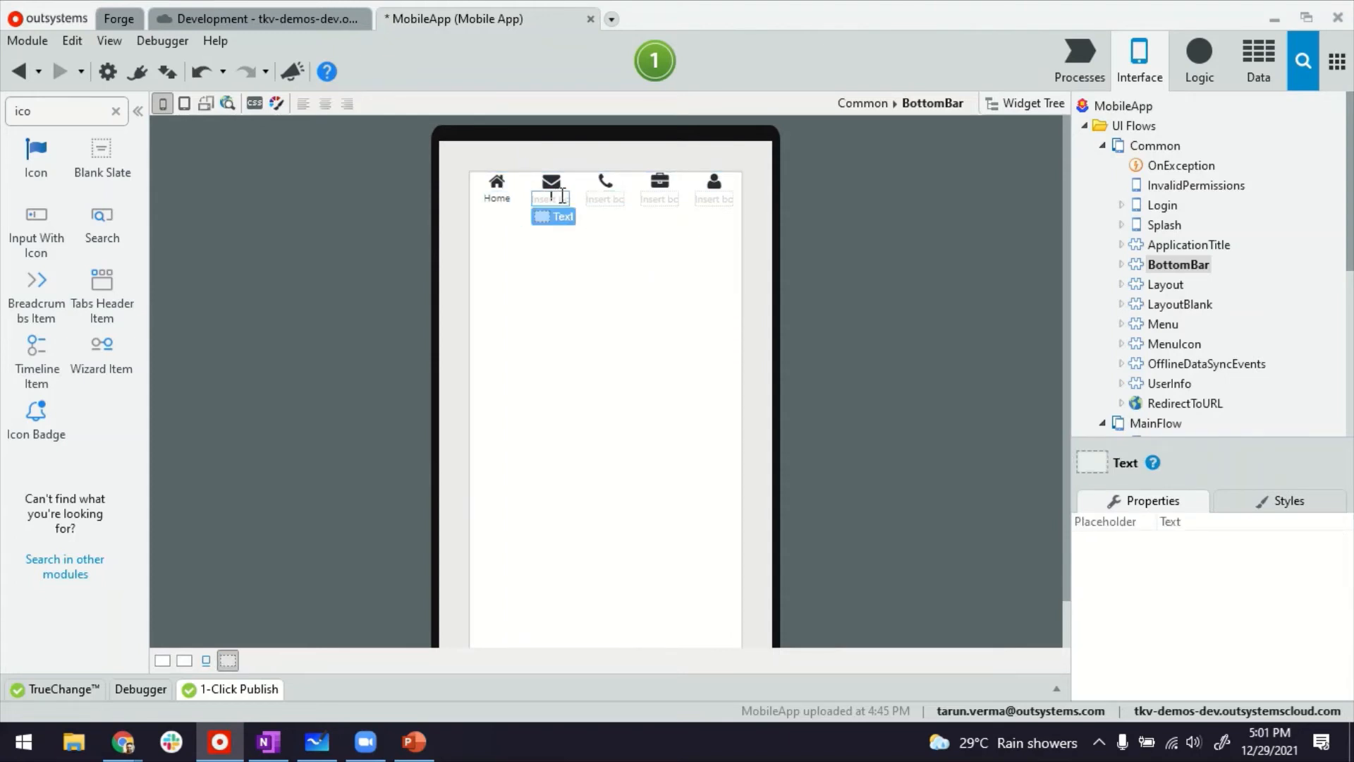
type("Posts")
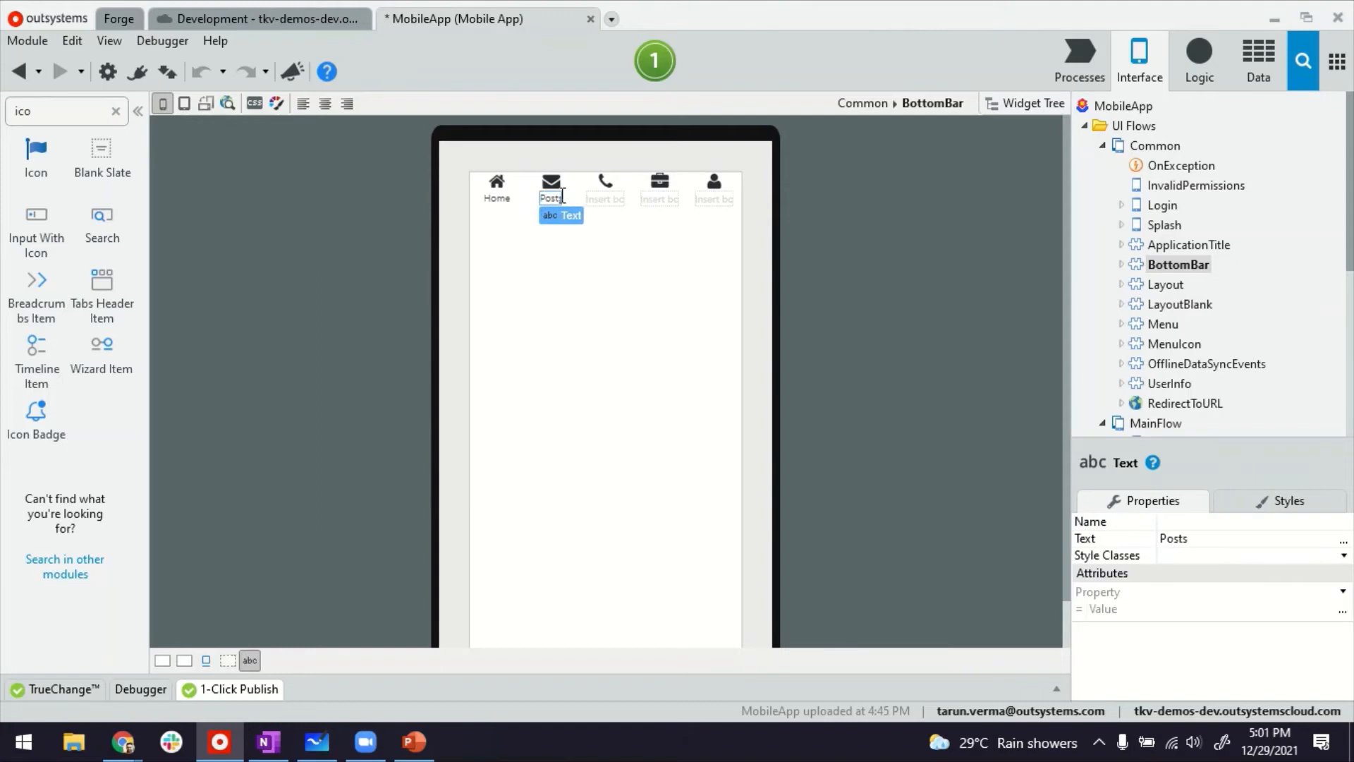
left_click(608, 199)
type("Cont")
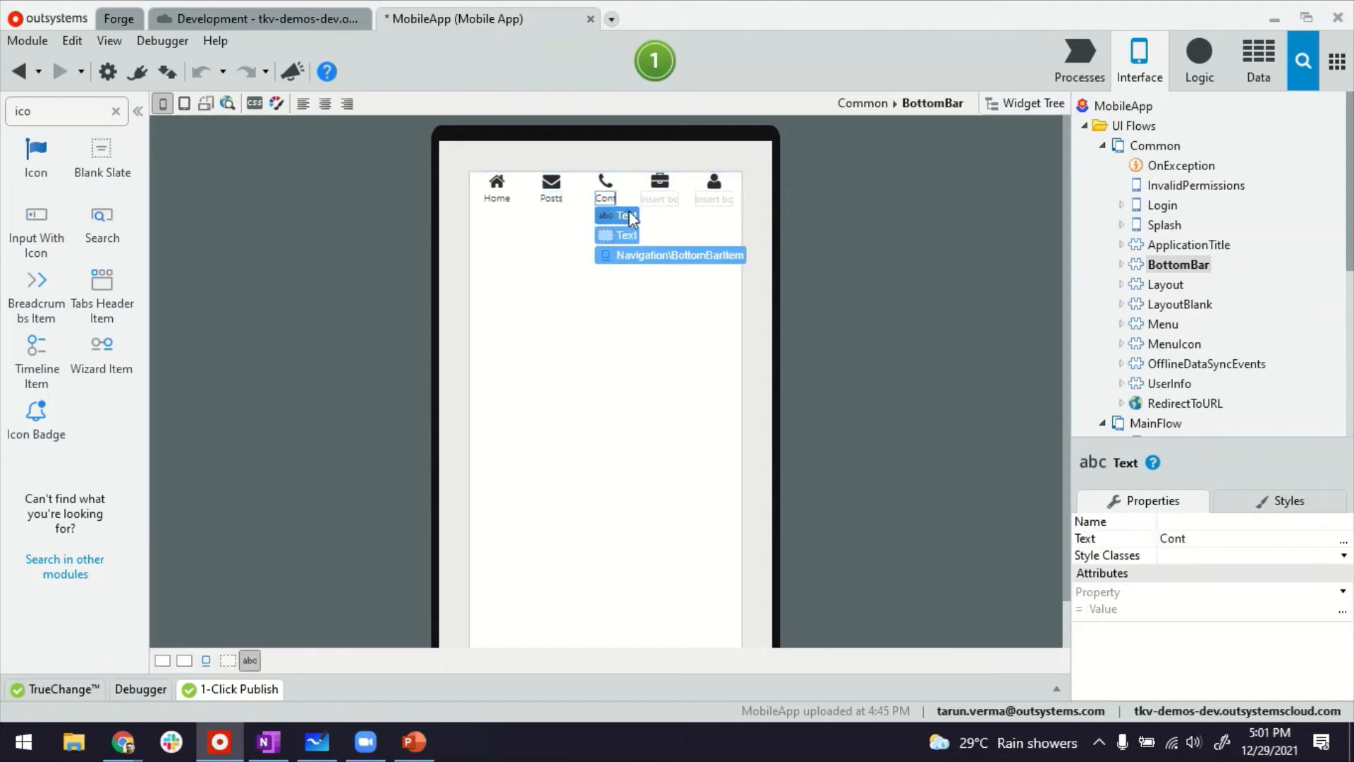
type("act Us")
key("Tab")
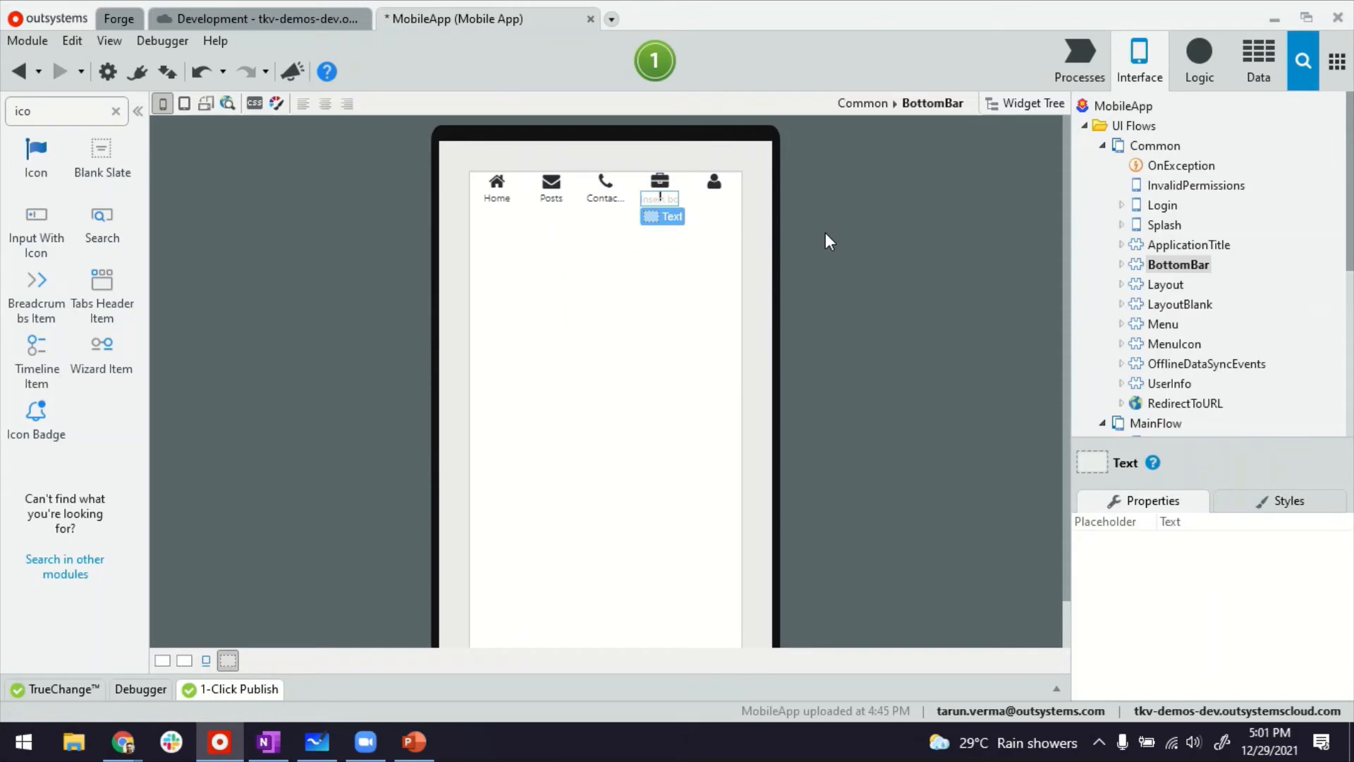
- Label the fourth bottom bar item Jobs and the fifth one Profile
type("Jobs")
key("Tab")
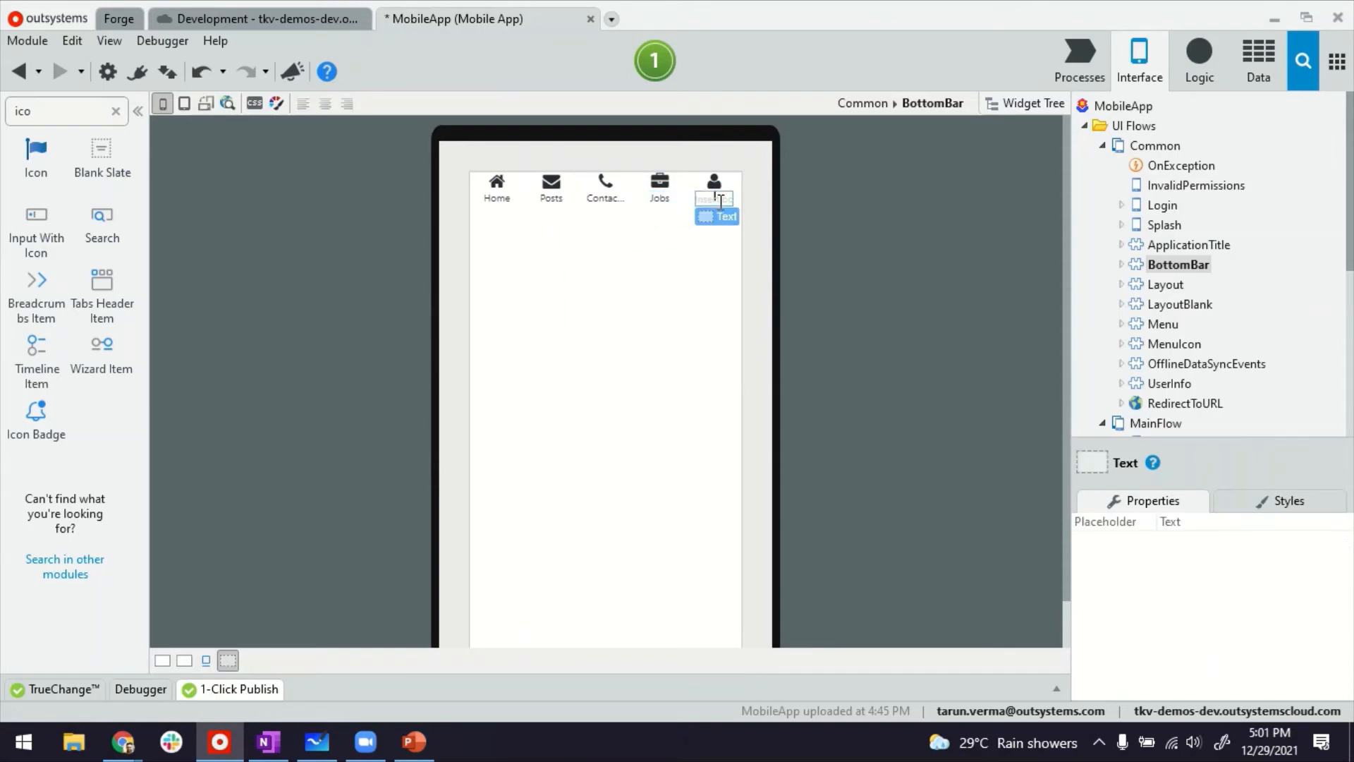
type("Profile")
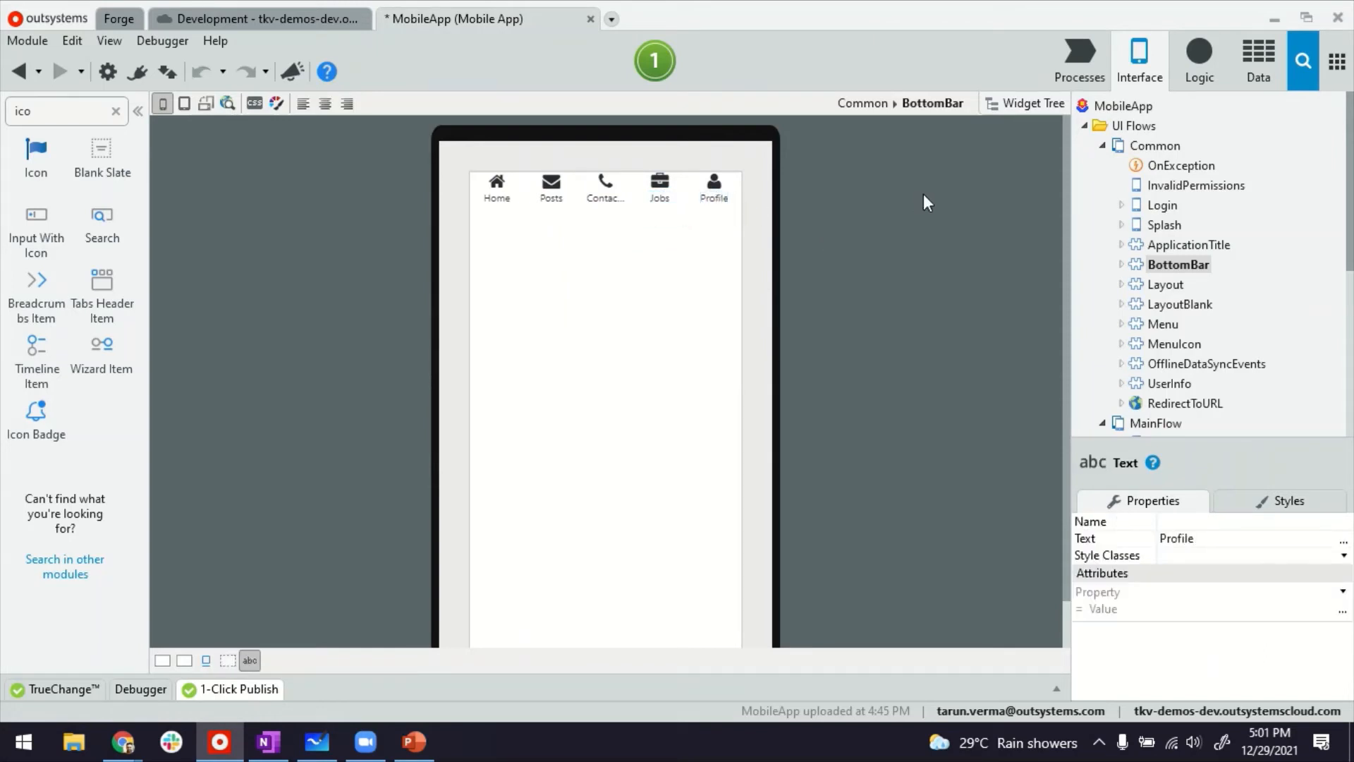
key("Return")
- Show the BottomBar block's widget structure and link the whole Home bottom bar item to the MainFlow\Home screen
left_click(1024, 102)
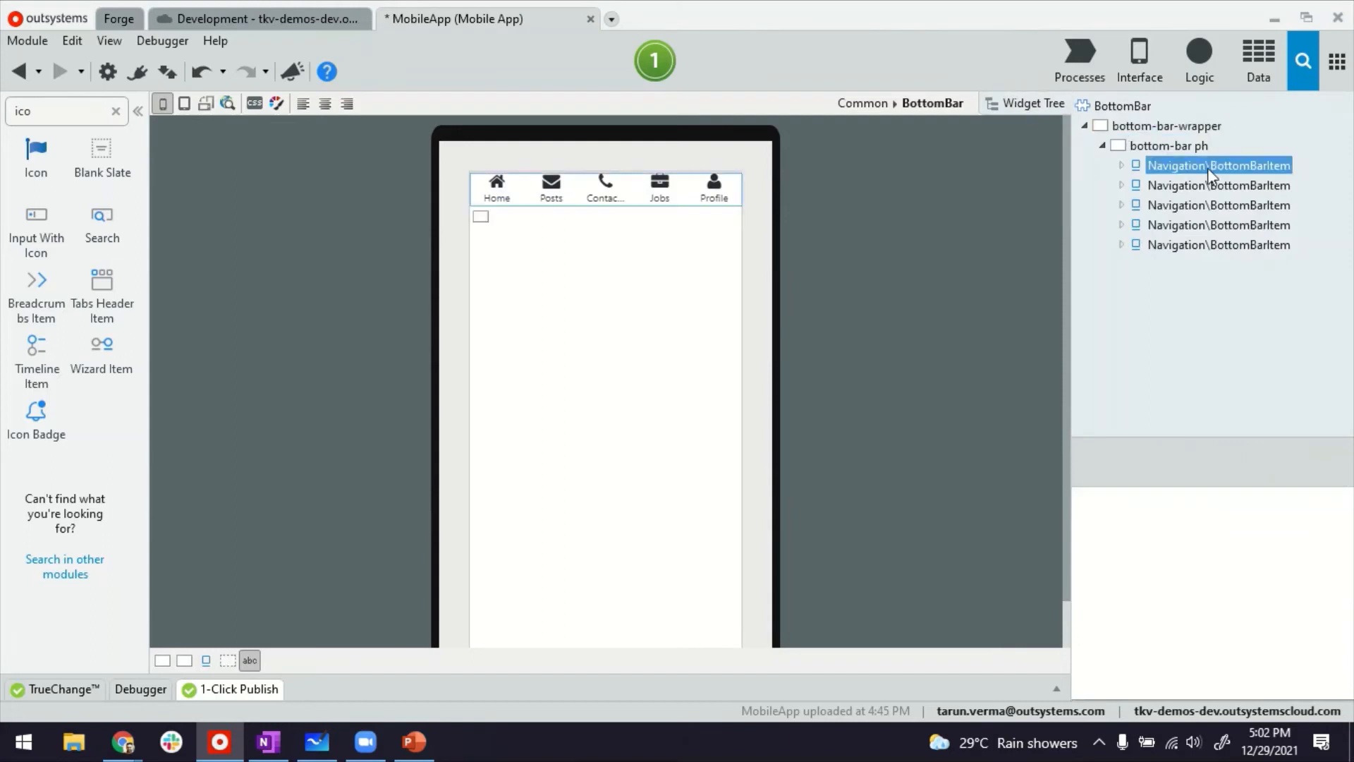
left_click(494, 183)
left_click(486, 200, "ctrl")
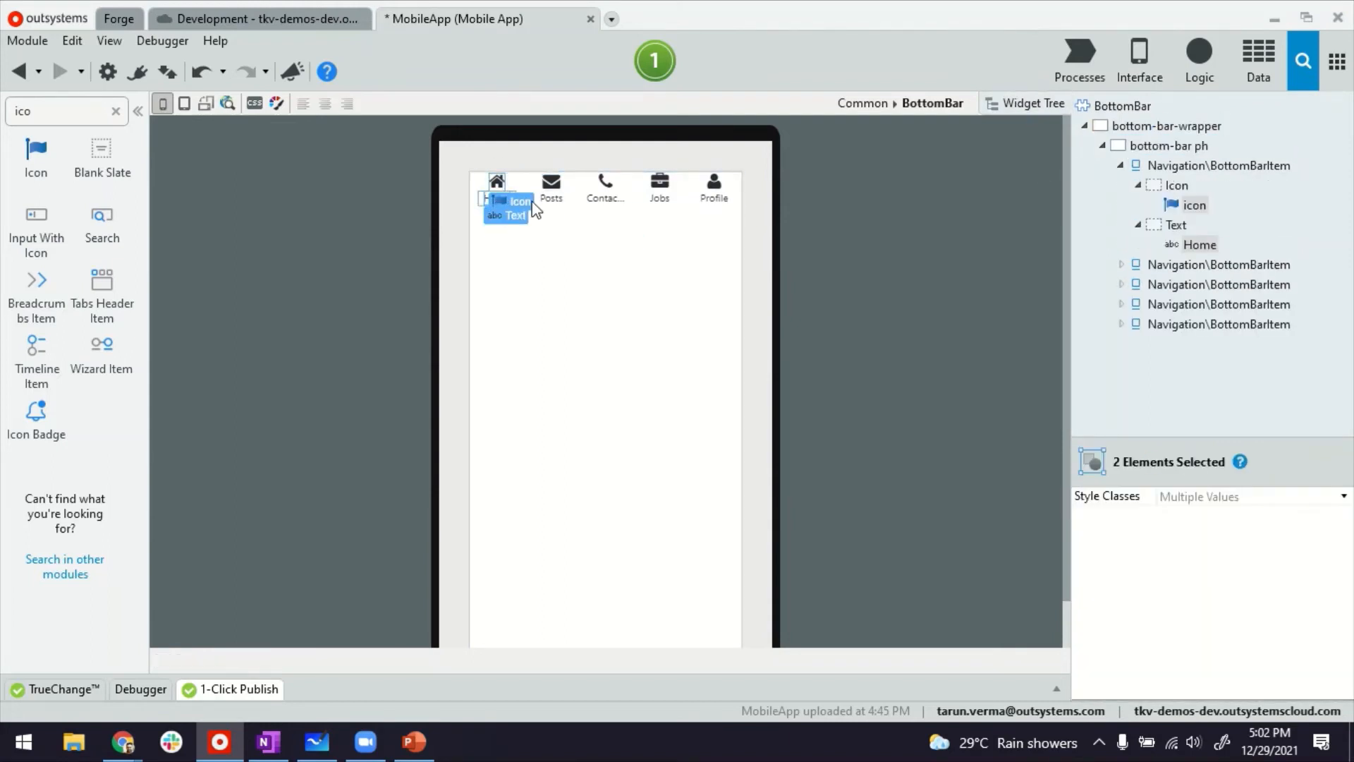
left_click(1148, 167)
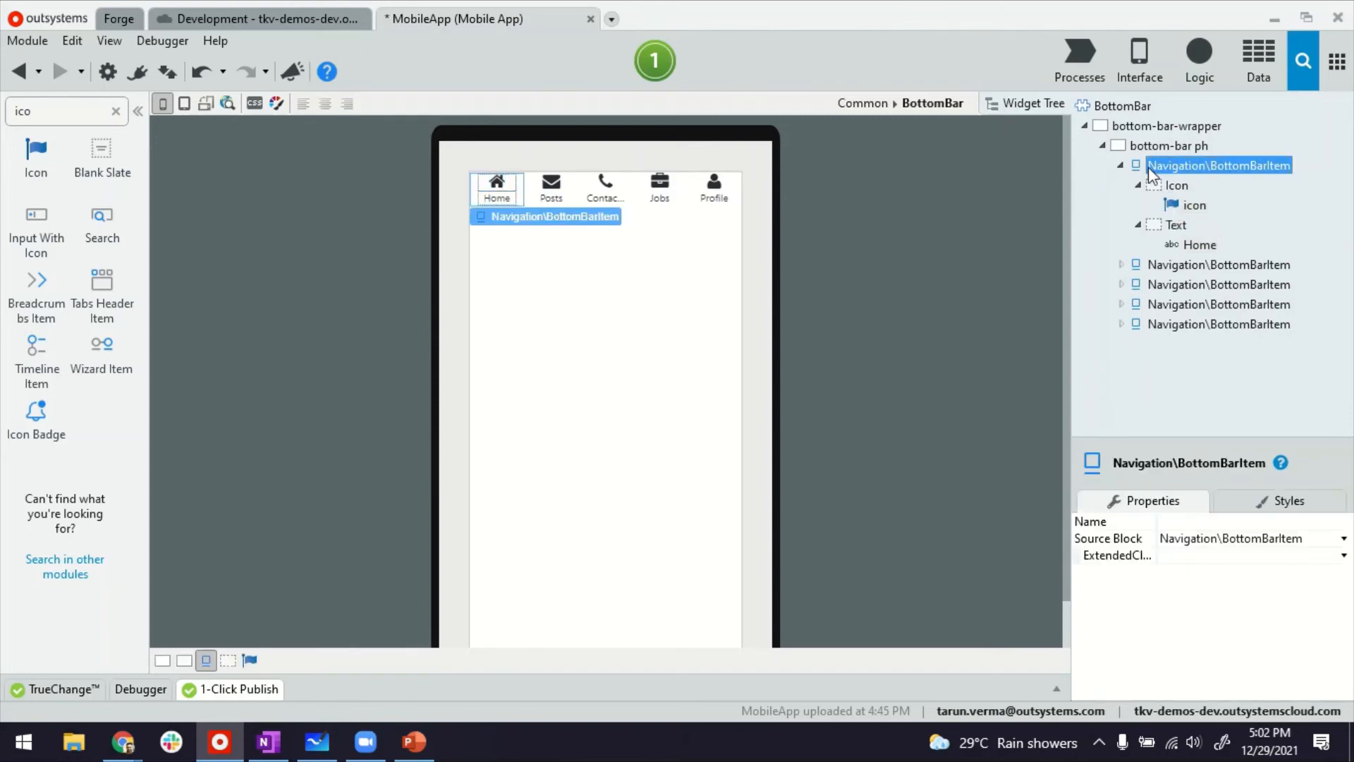
left_click(1121, 166)
right_click(1180, 173)
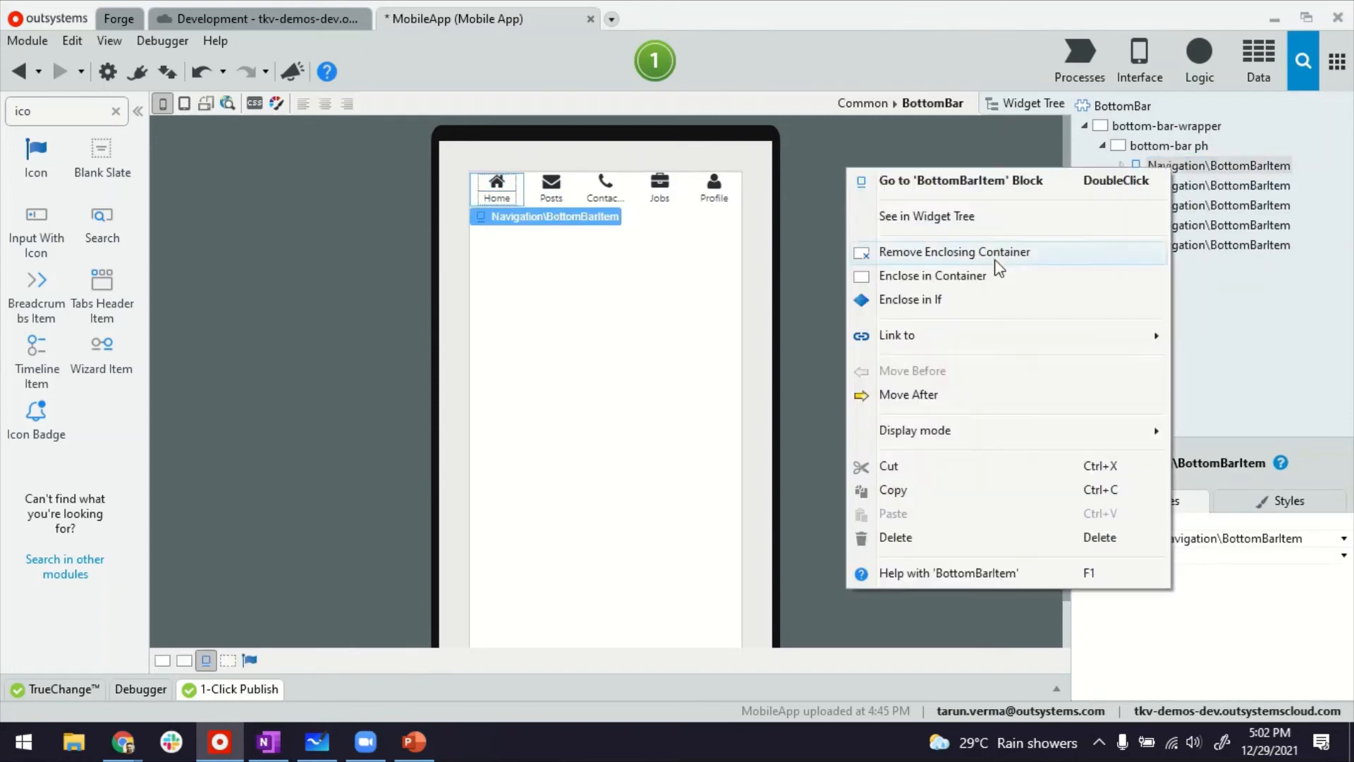
mouse_move(955, 335)
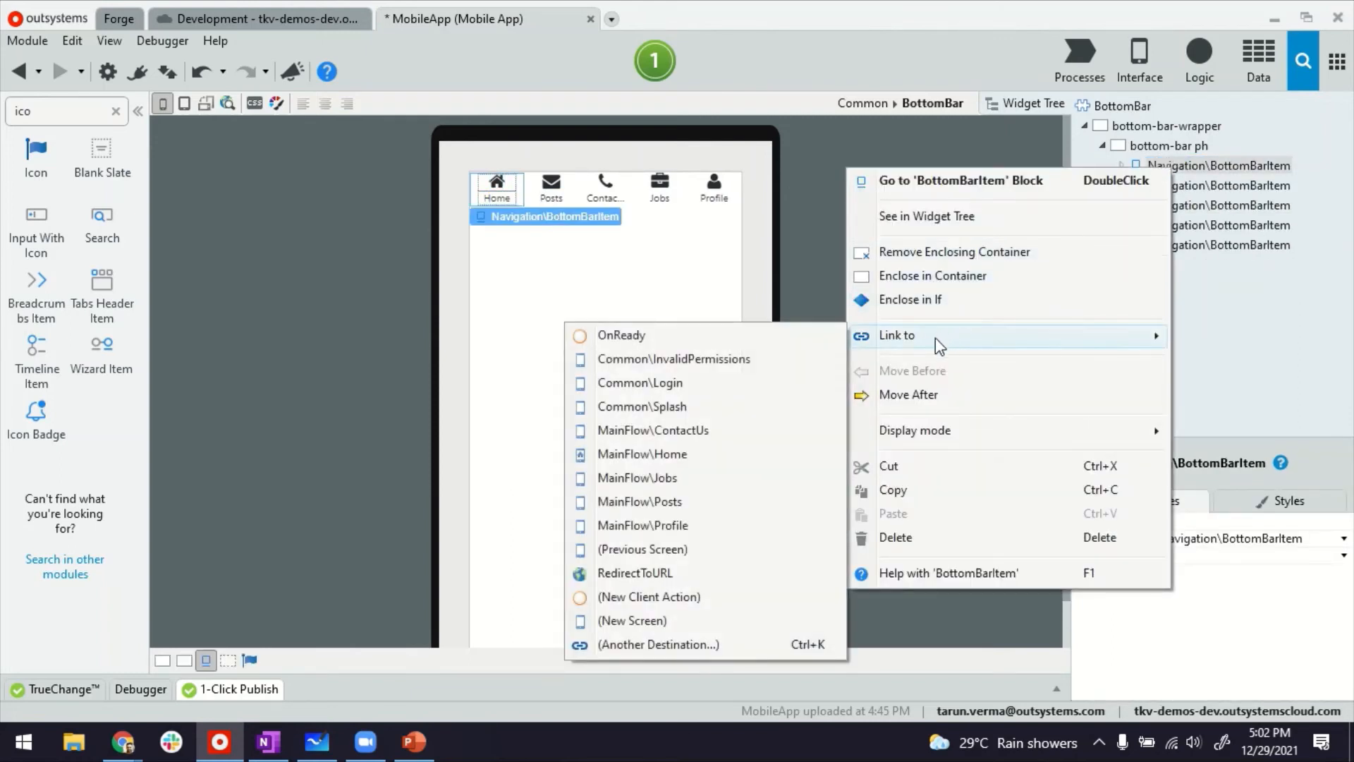
left_click(677, 455)
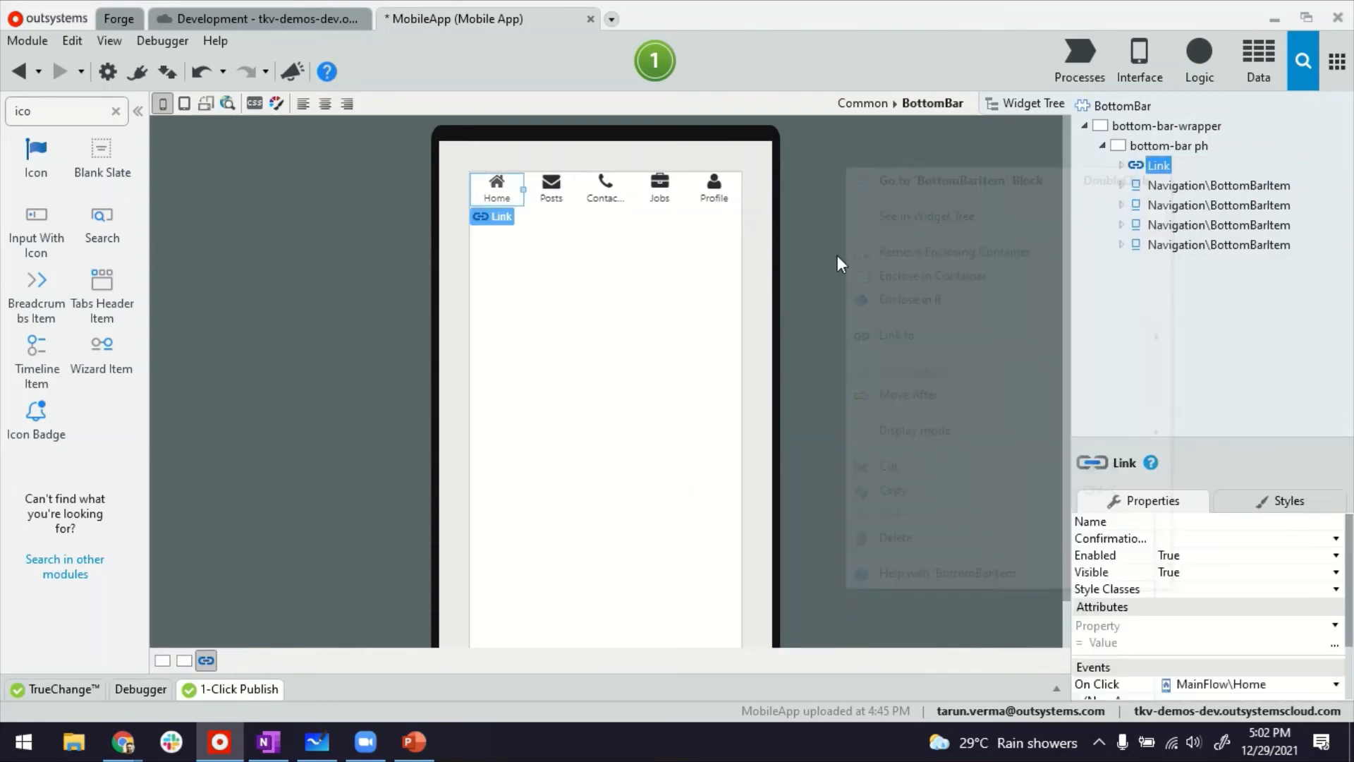
- Link the Posts bottom bar item to the MainFlow\Posts screen
left_click(1207, 185)
right_click(1208, 187)
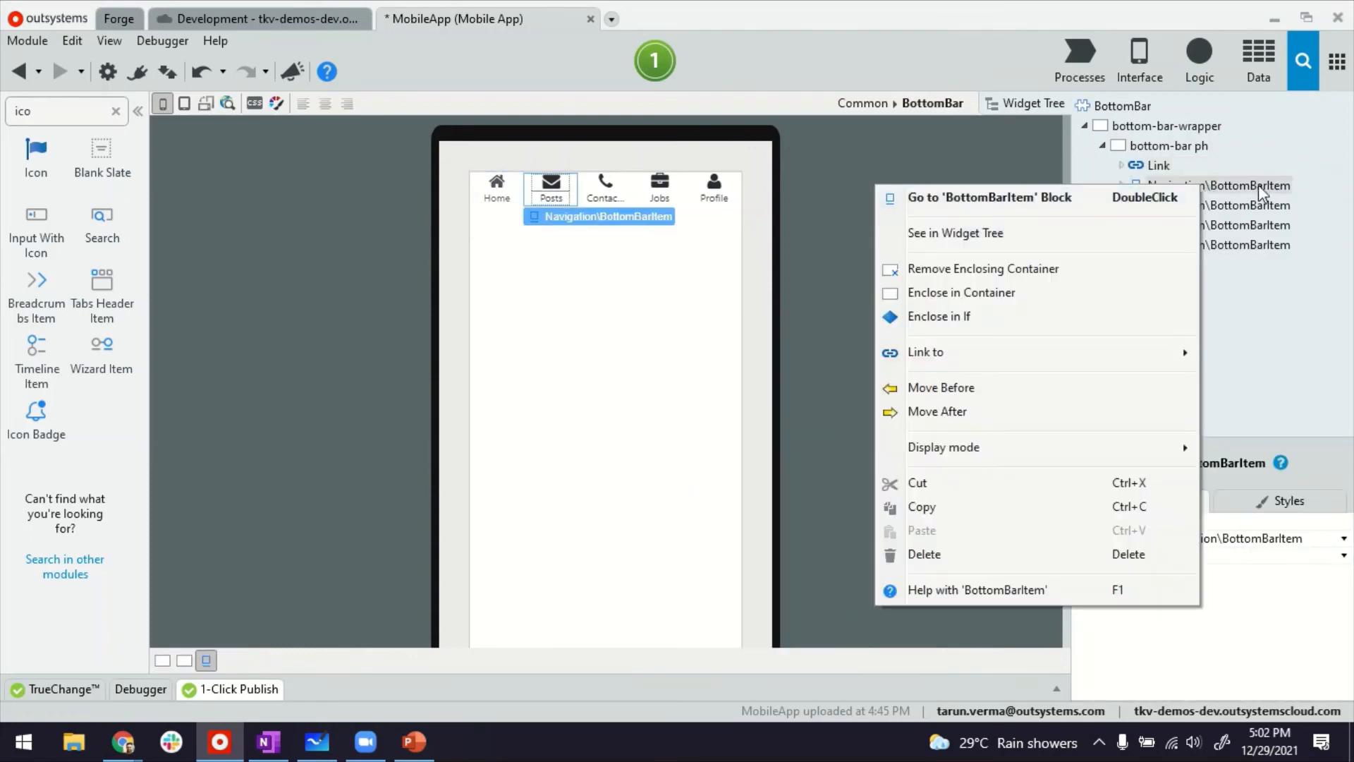
left_click(1259, 185)
right_click(1178, 184)
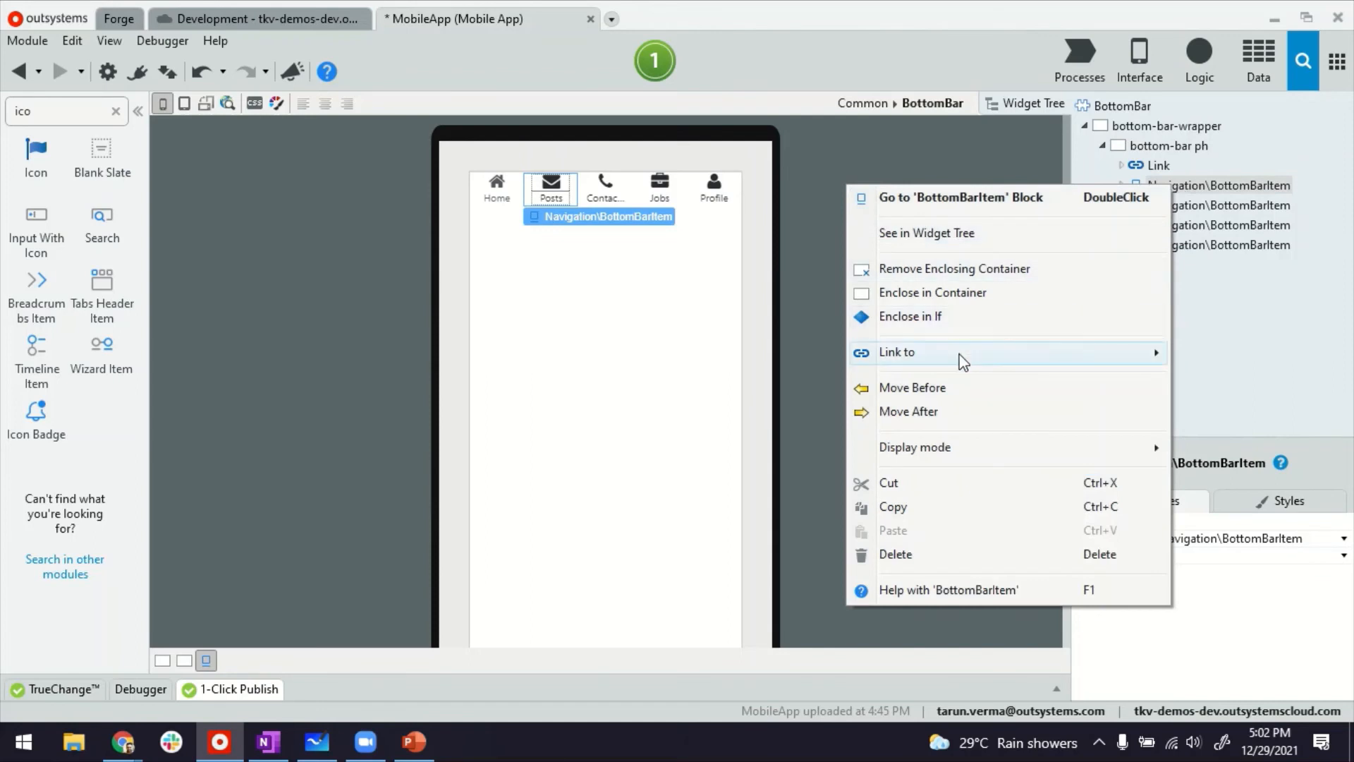
mouse_move(973, 352)
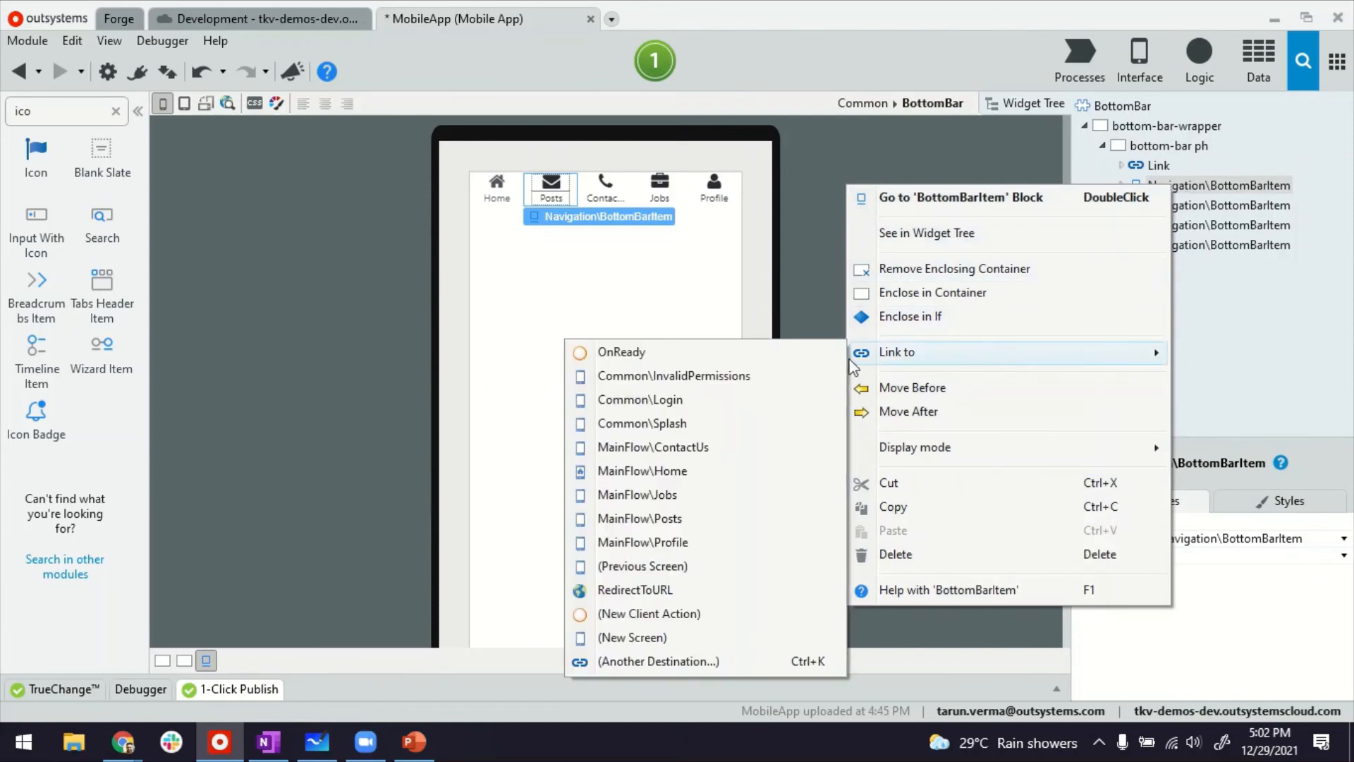
left_click(670, 518)
- Link the Contact Us bottom bar item to the MainFlow\ContactUs screen
left_click(1187, 204)
right_click(1187, 204)
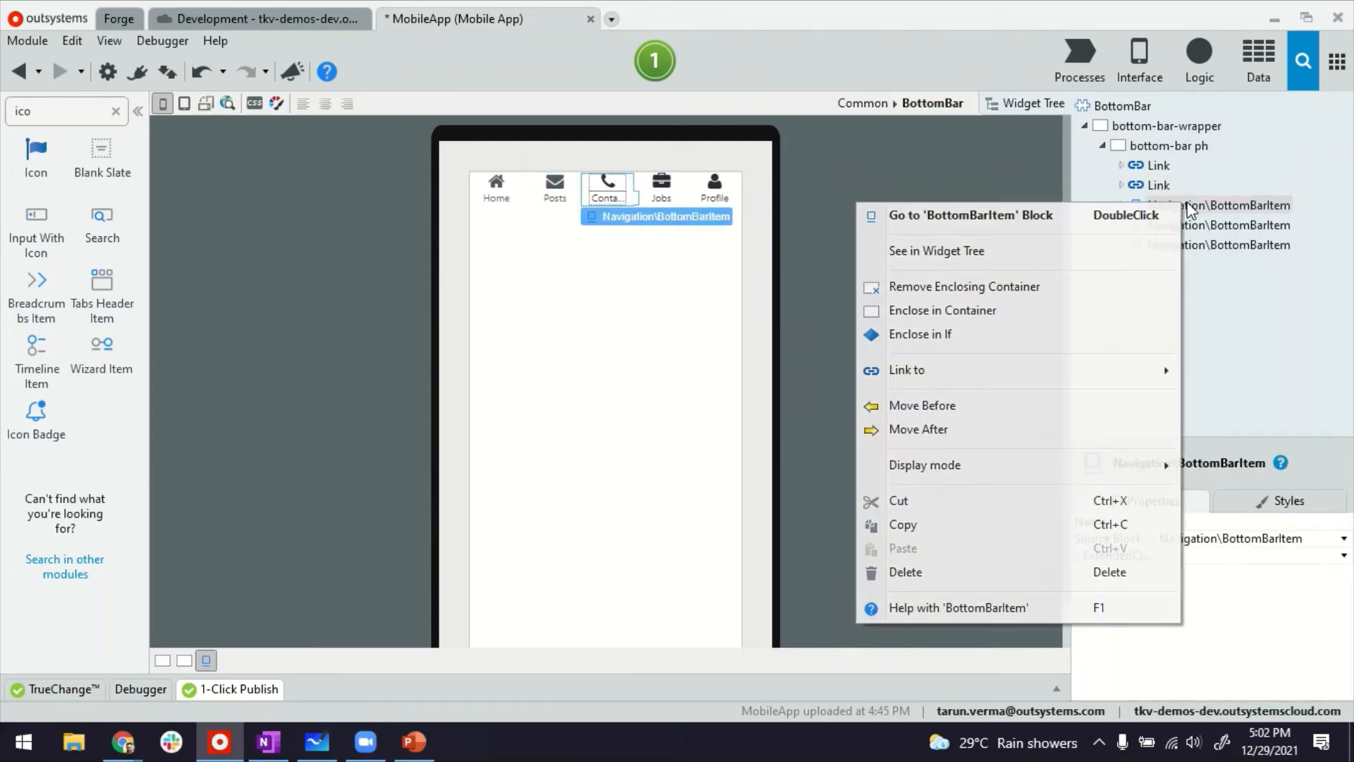
mouse_move(942, 386)
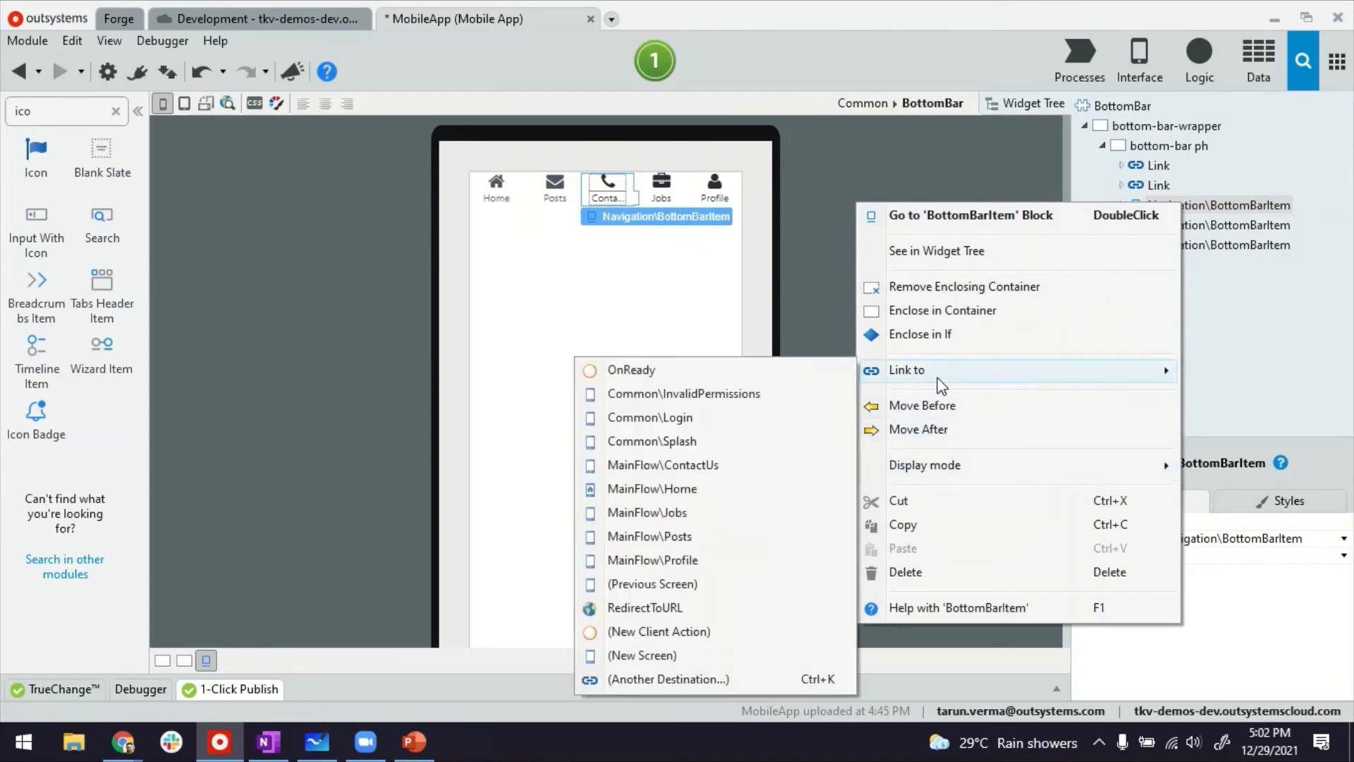
left_click(699, 467)
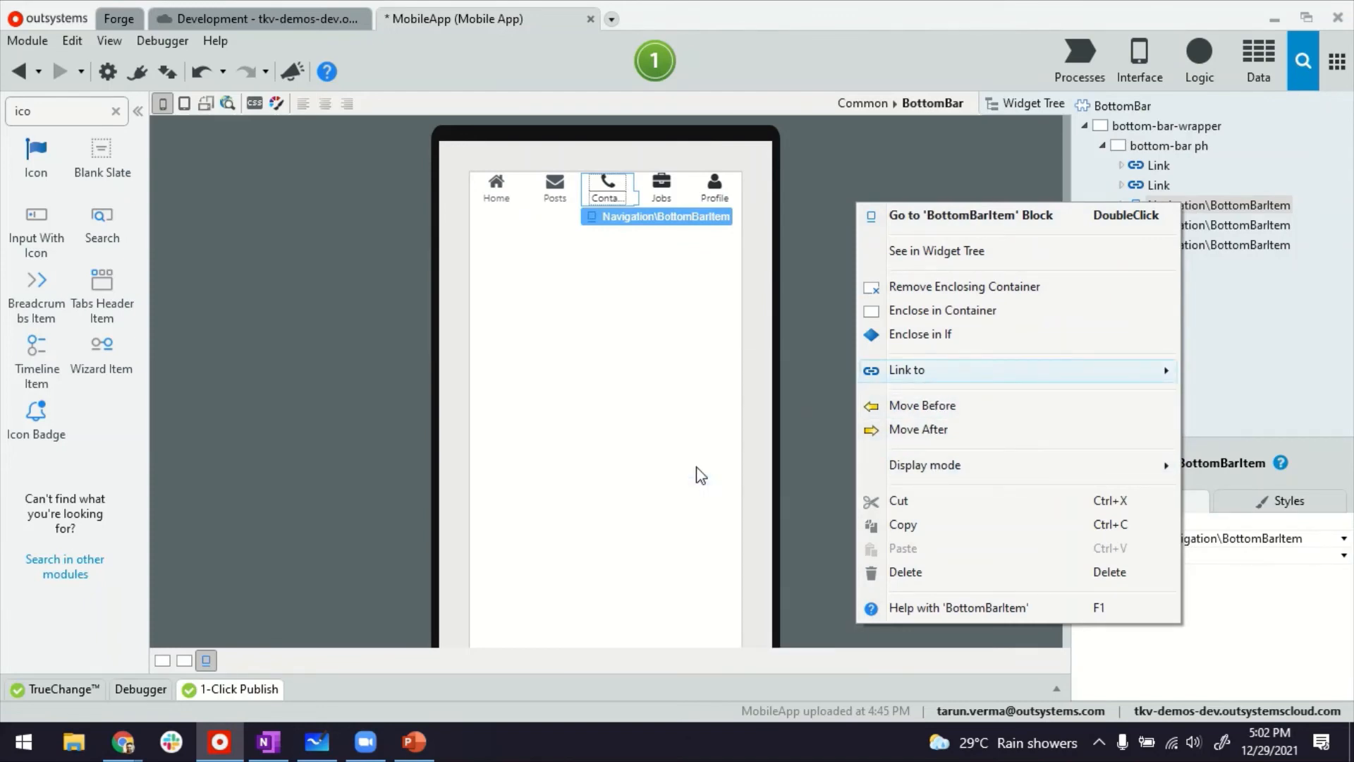
- Link the Jobs bottom bar item to the MainFlow\Jobs screen
left_click(1180, 226)
right_click(1180, 226)
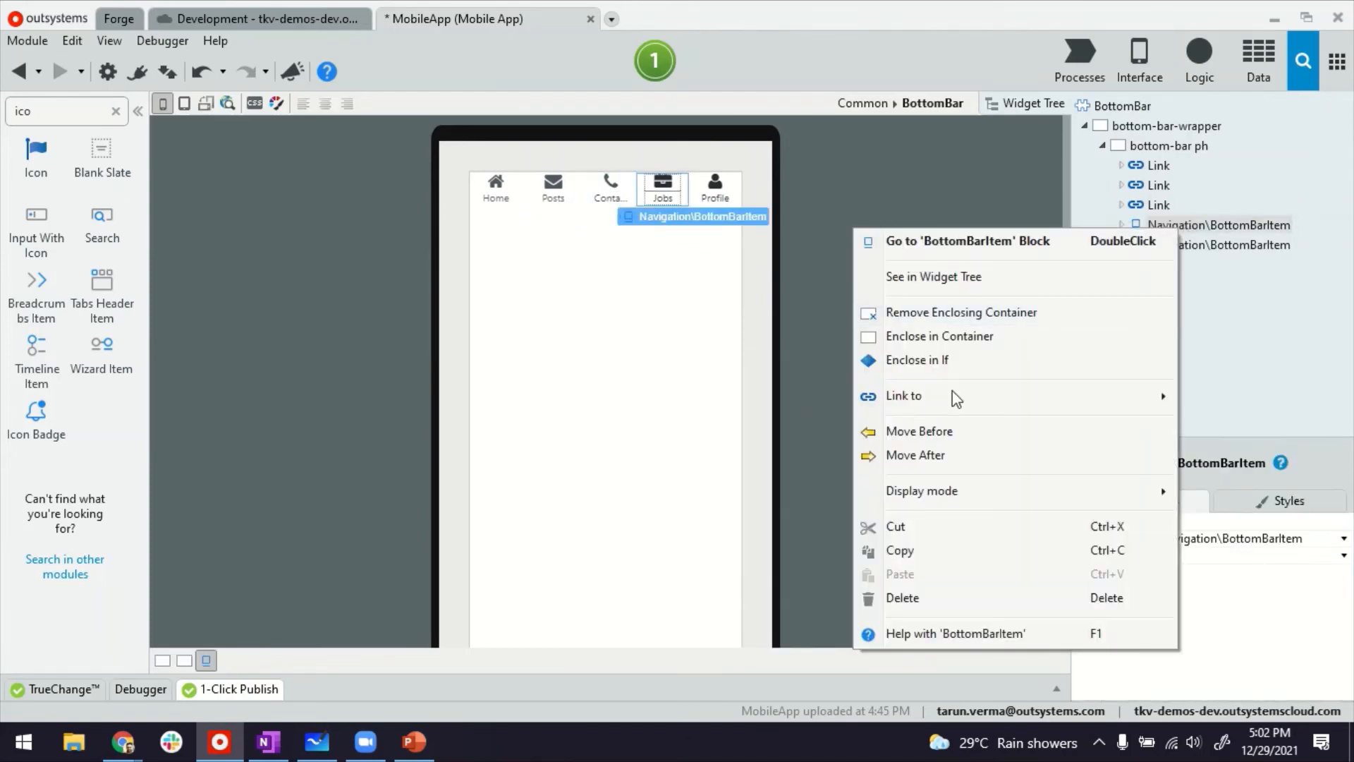
mouse_move(921, 400)
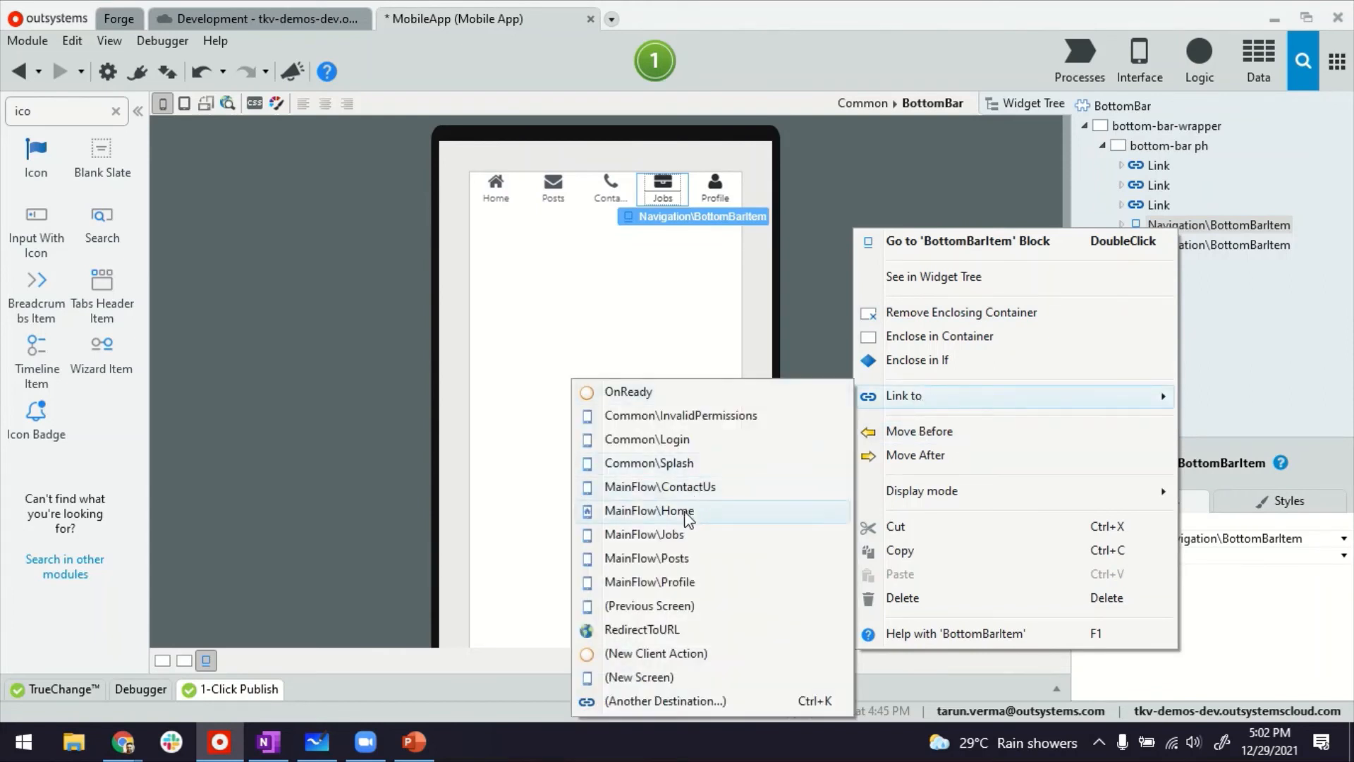
left_click(672, 535)
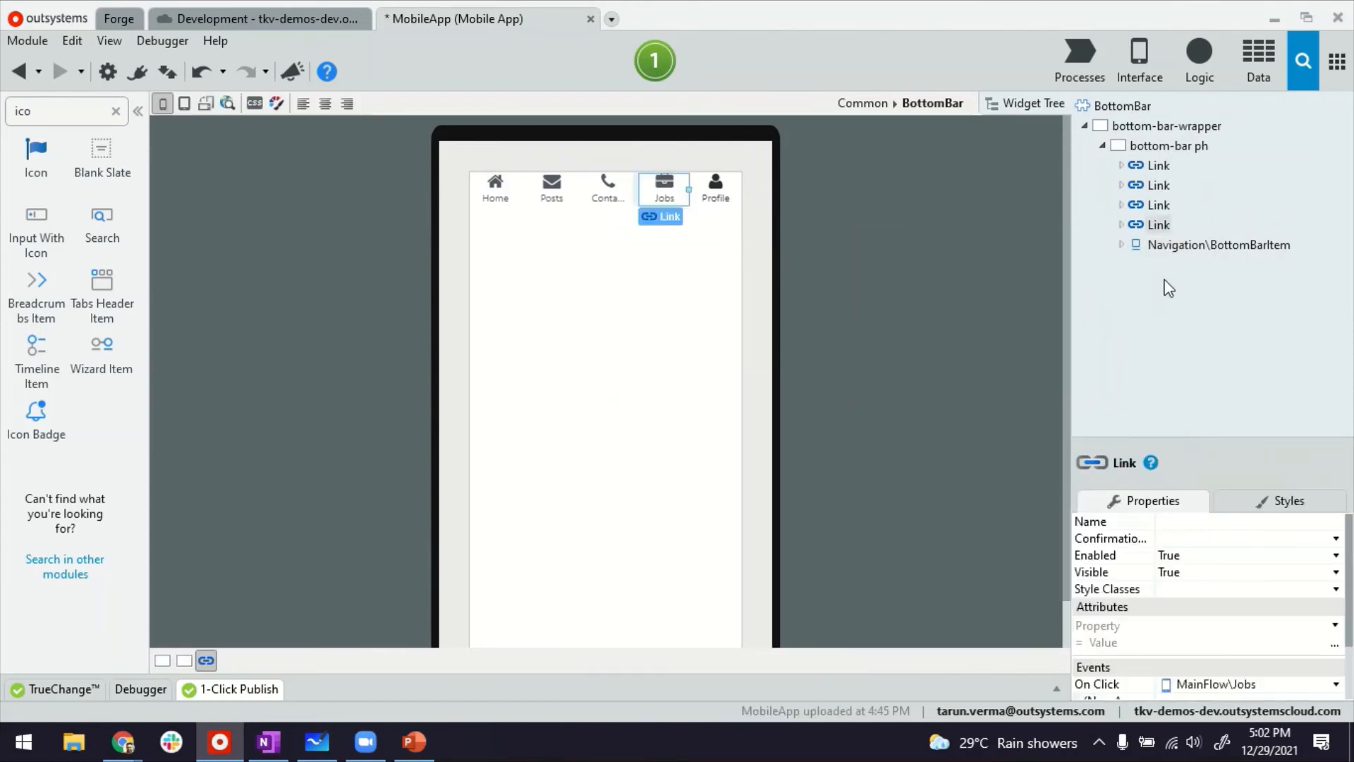
- Link the Profile bottom bar item to the MainFlow\Profile screen
left_click(1185, 248)
right_click(1185, 249)
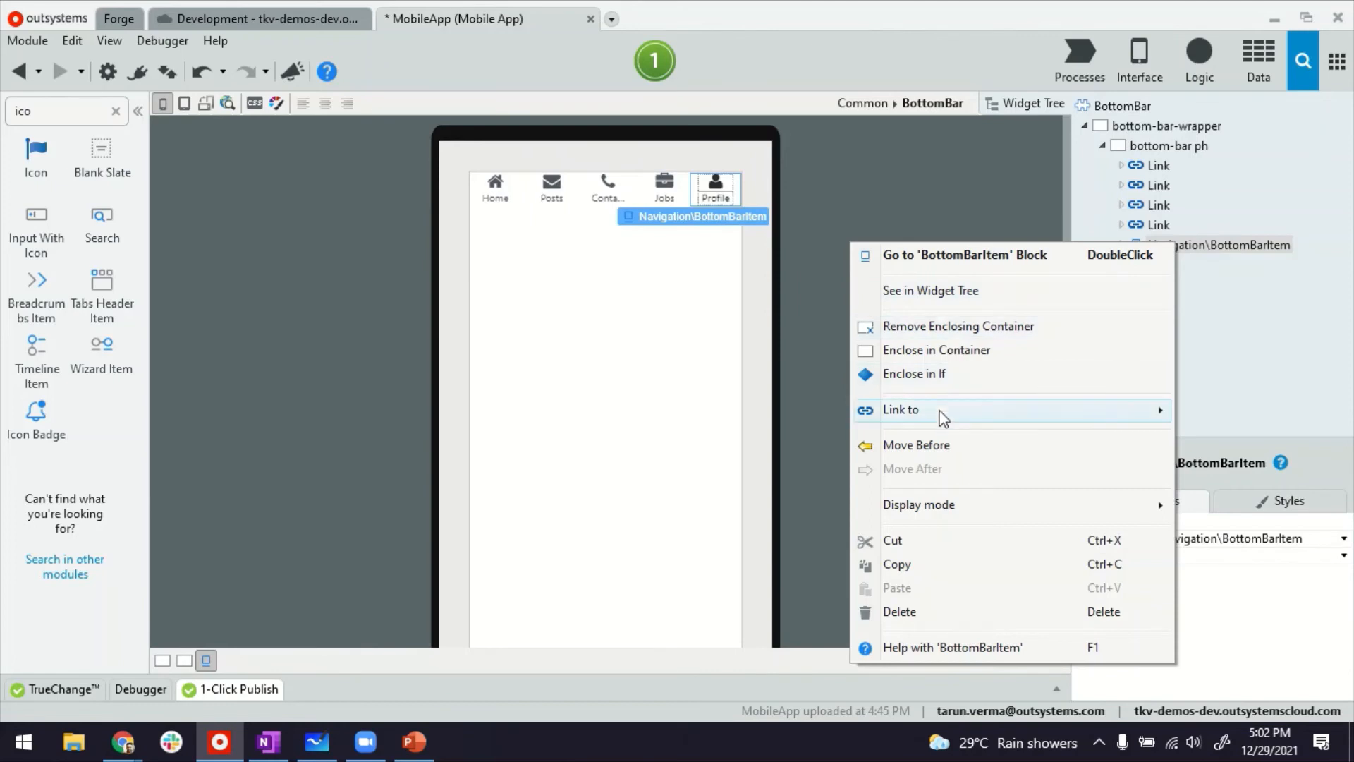
mouse_move(936, 415)
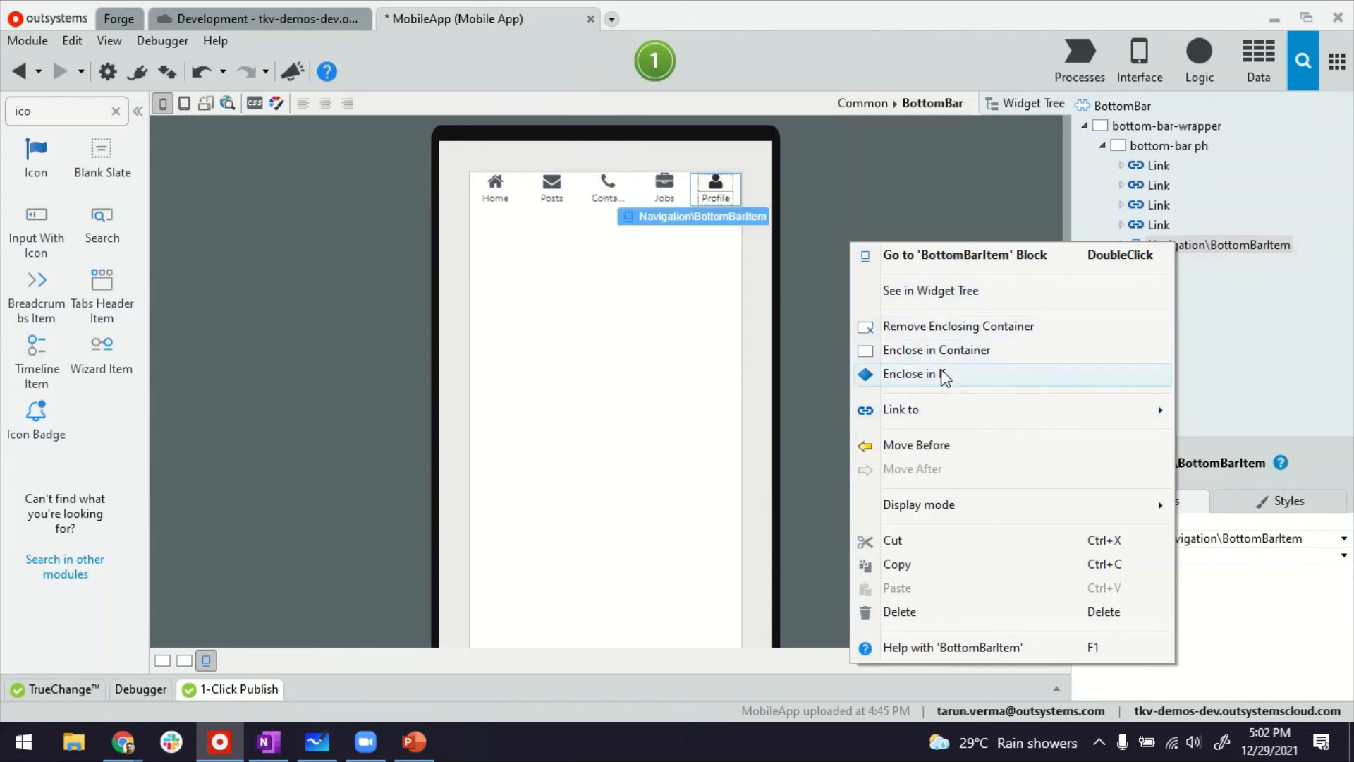
left_click(695, 286)
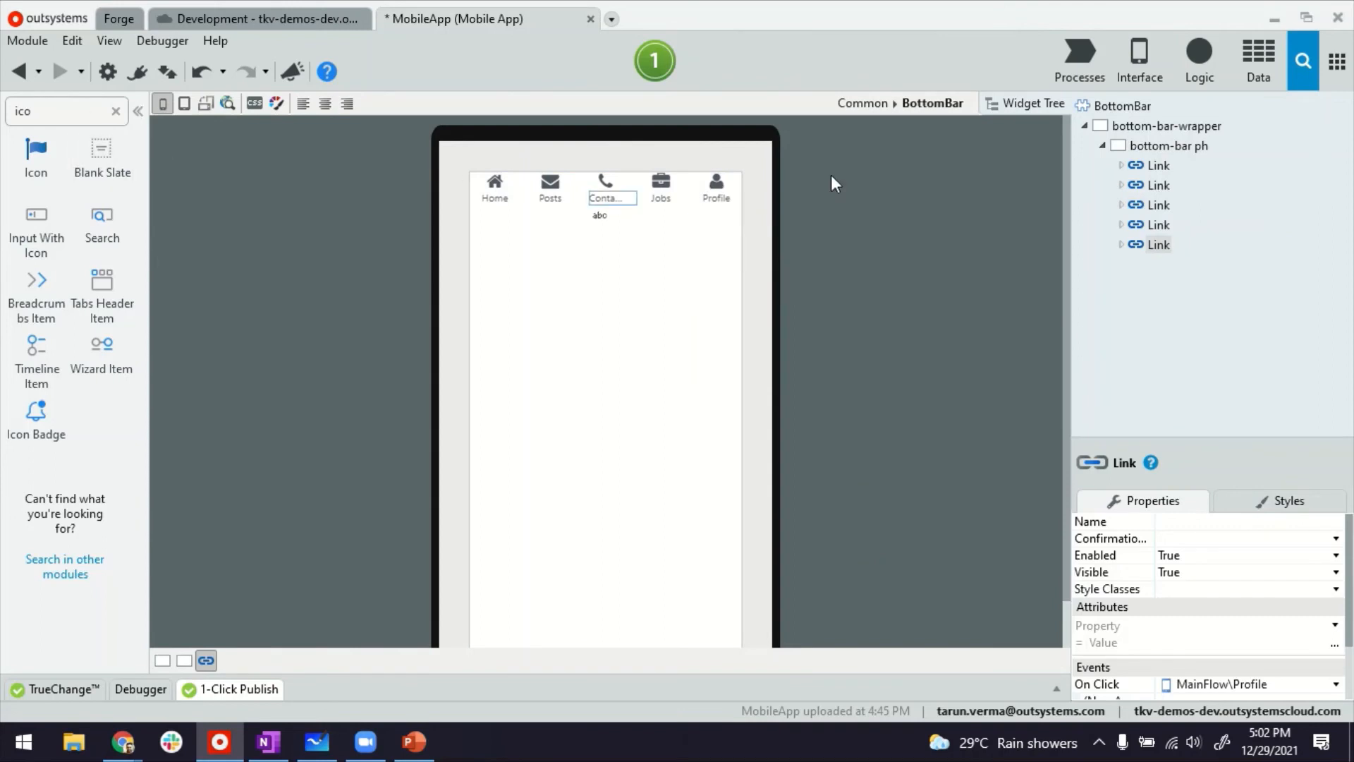
- Expand the links in the widget tree to check that each one encloses a bottom bar item
left_click(1132, 166)
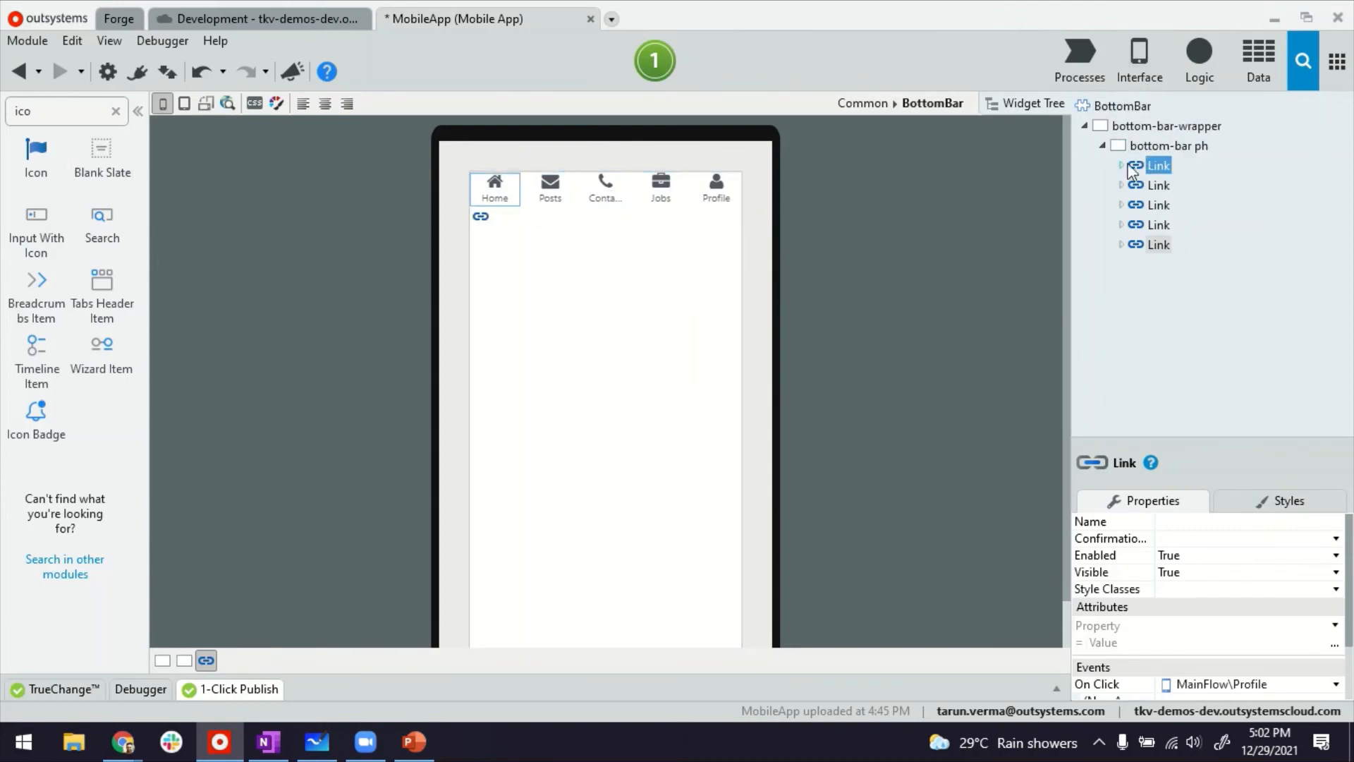
left_click(1120, 165)
left_click(1151, 204)
left_click(1120, 205)
left_click(1135, 244)
left_click(1120, 244)
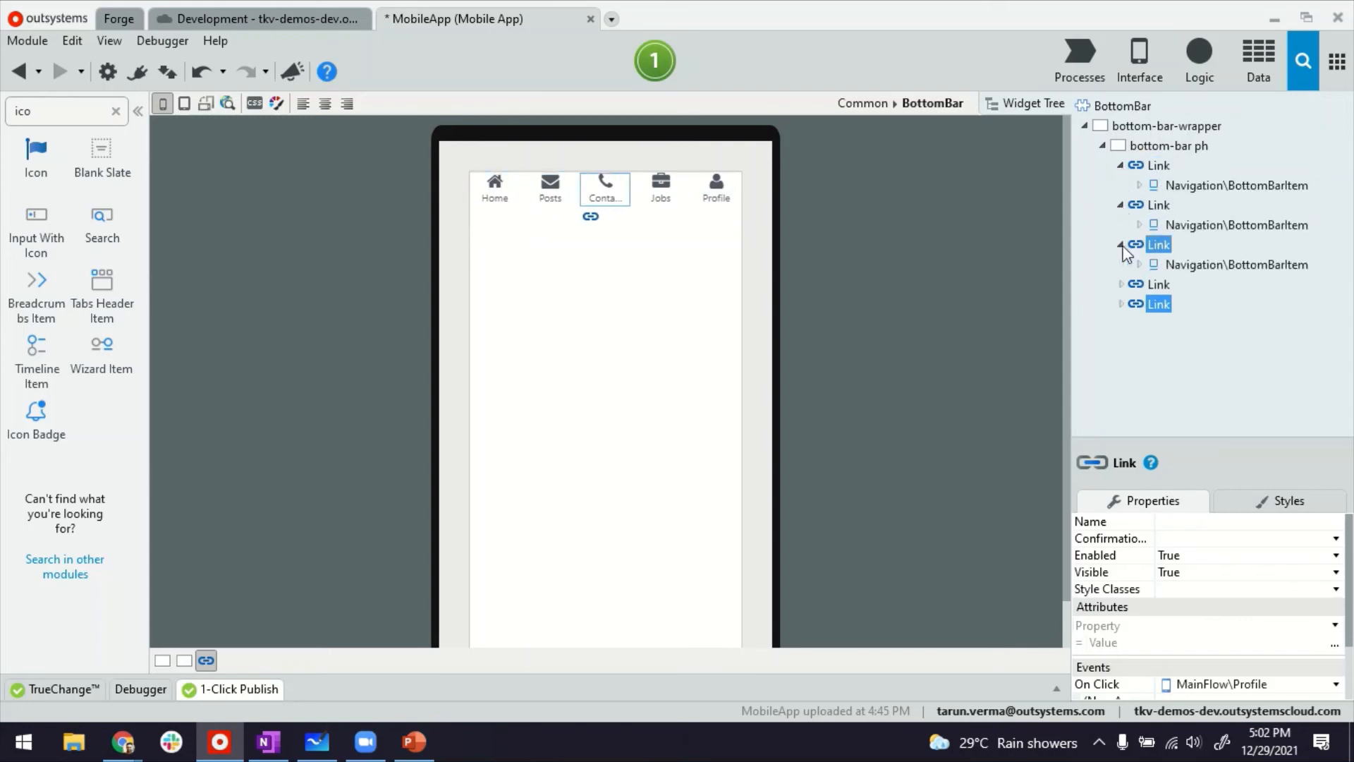
left_click(1133, 283)
left_click(1121, 284)
left_click(1132, 323)
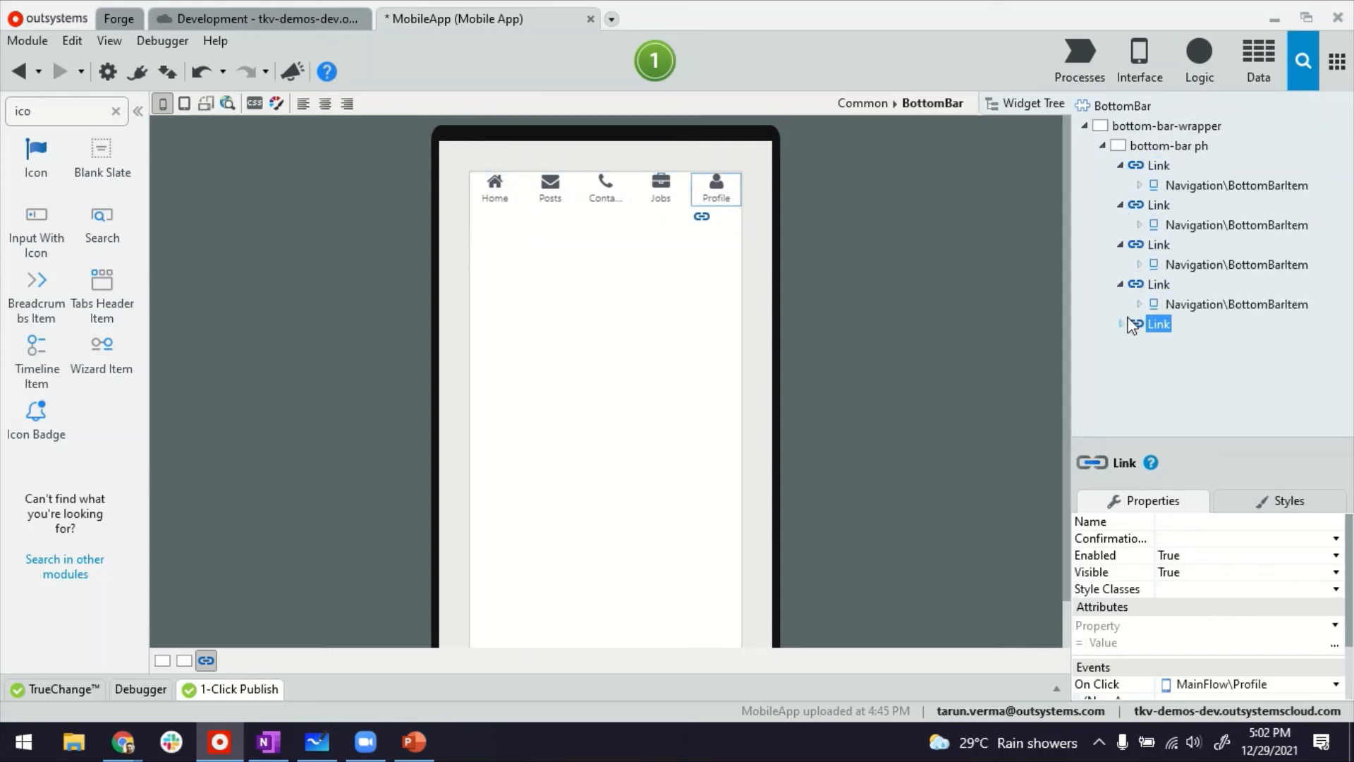
- Return to the UI flows and open the Home and Jobs screens under MainFlow to check their layout
left_click(1139, 64)
left_click(1103, 146)
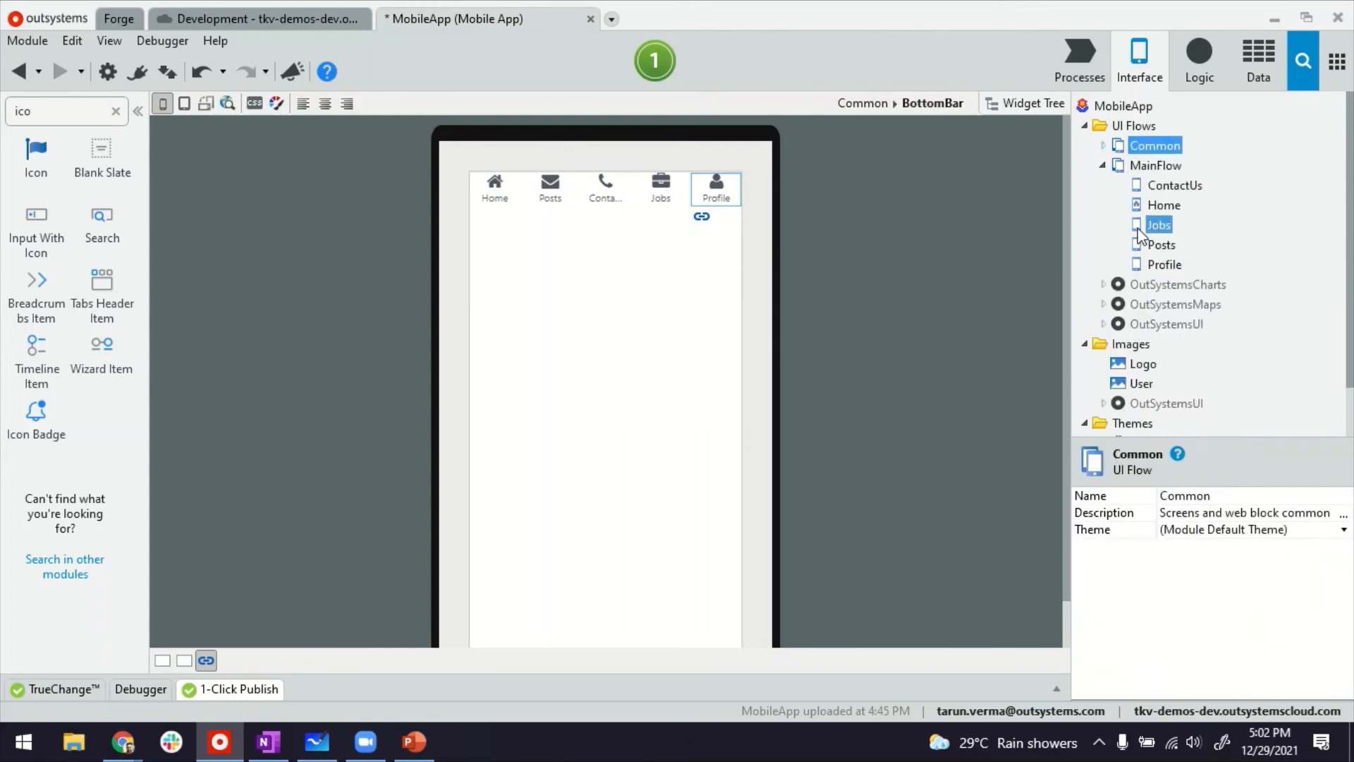
left_click(1162, 206)
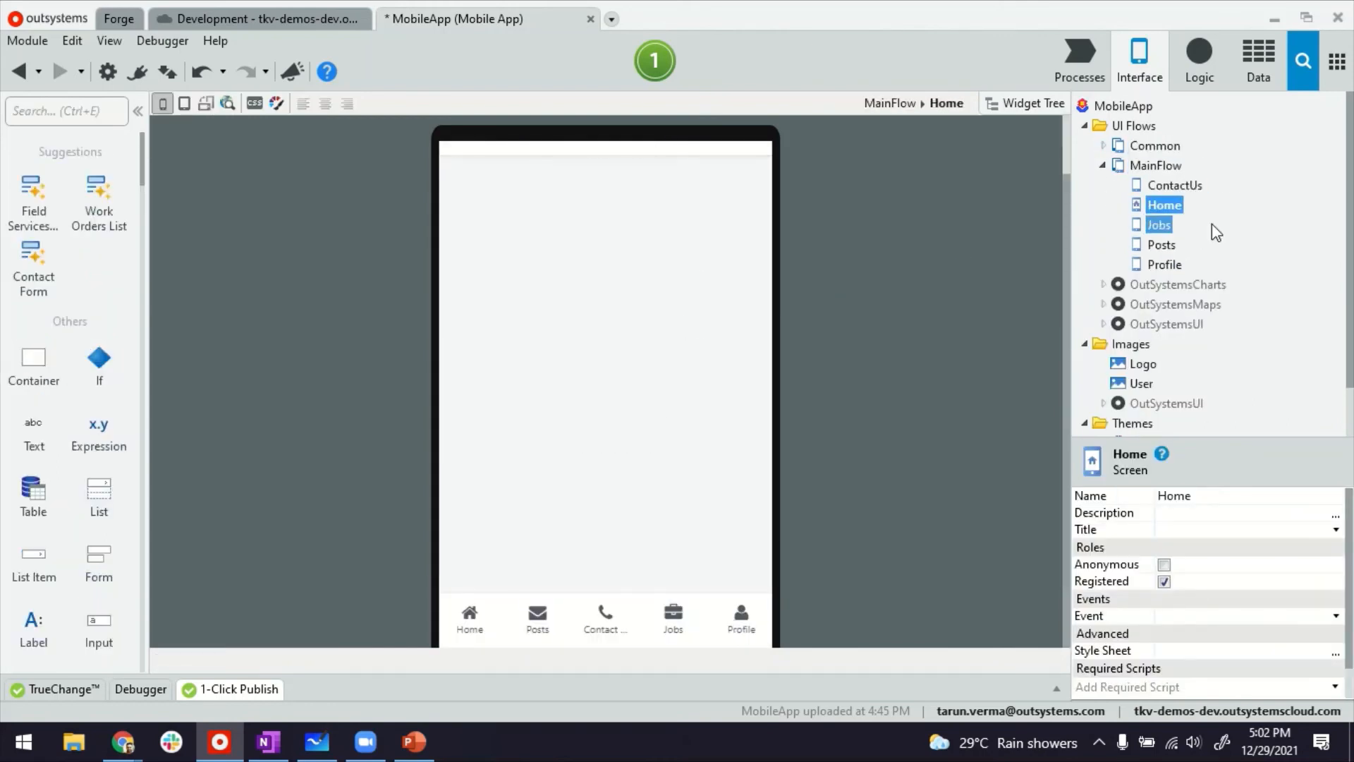
left_click(1157, 226)
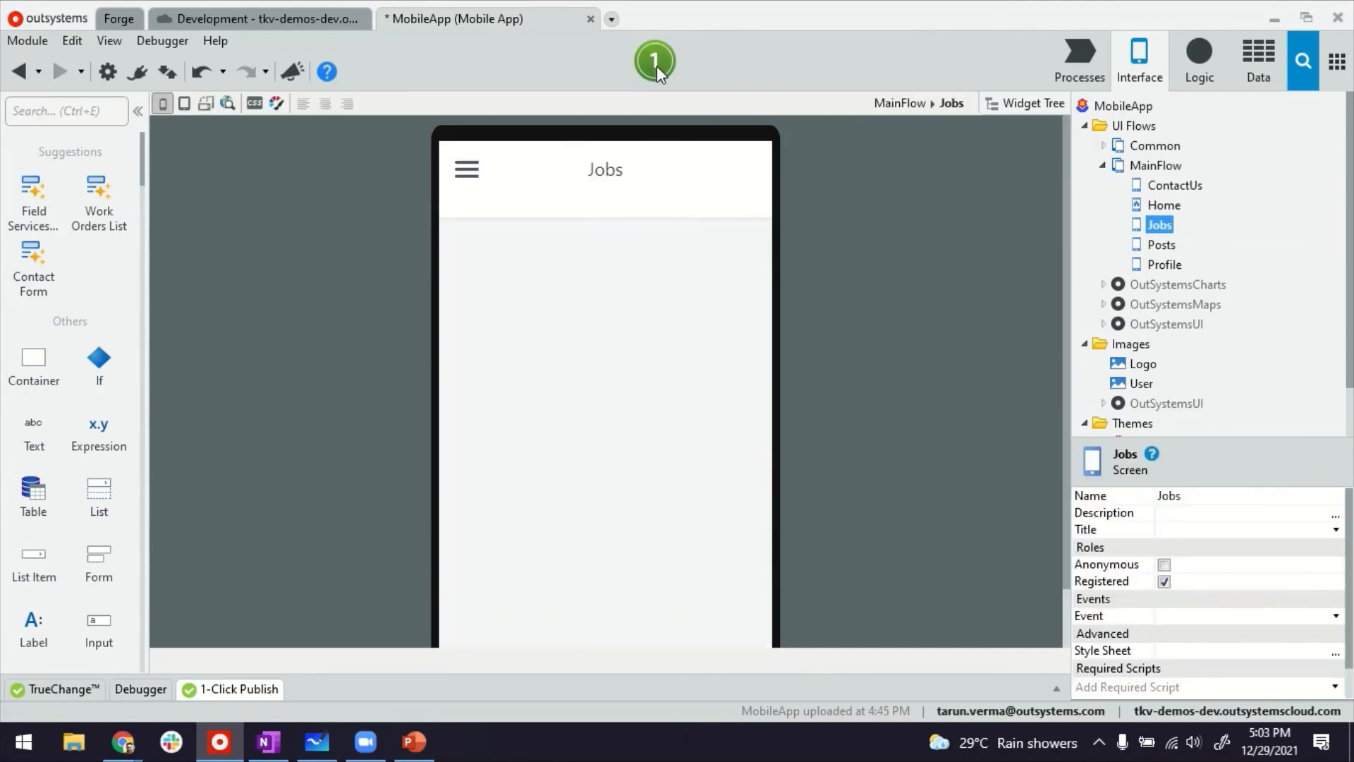
- Grant the Anonymous role access to all five MainFlow screens: ContactUs, Home, Jobs, Posts and Profile
left_click(1176, 186)
left_click(1162, 205, "ctrl")
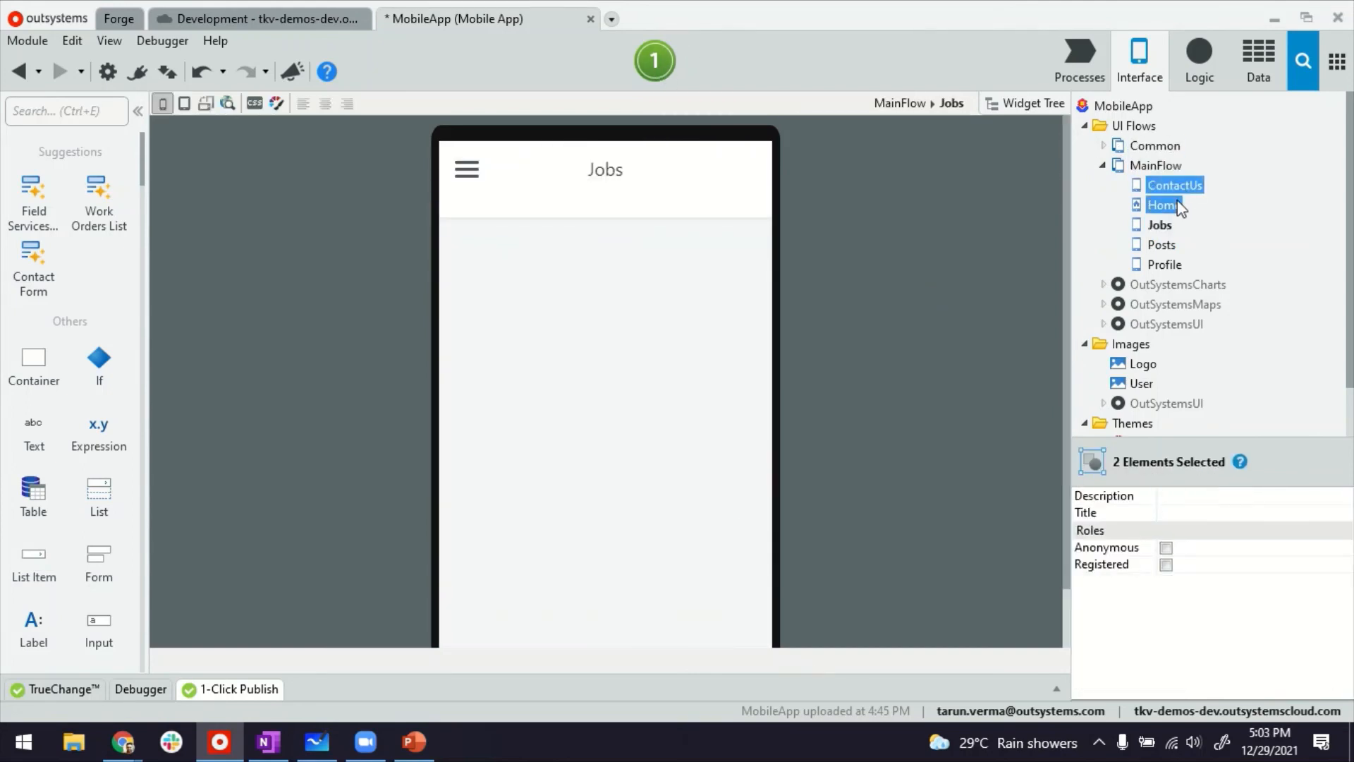
left_click(1161, 244, "ctrl")
left_click(1164, 264, "ctrl")
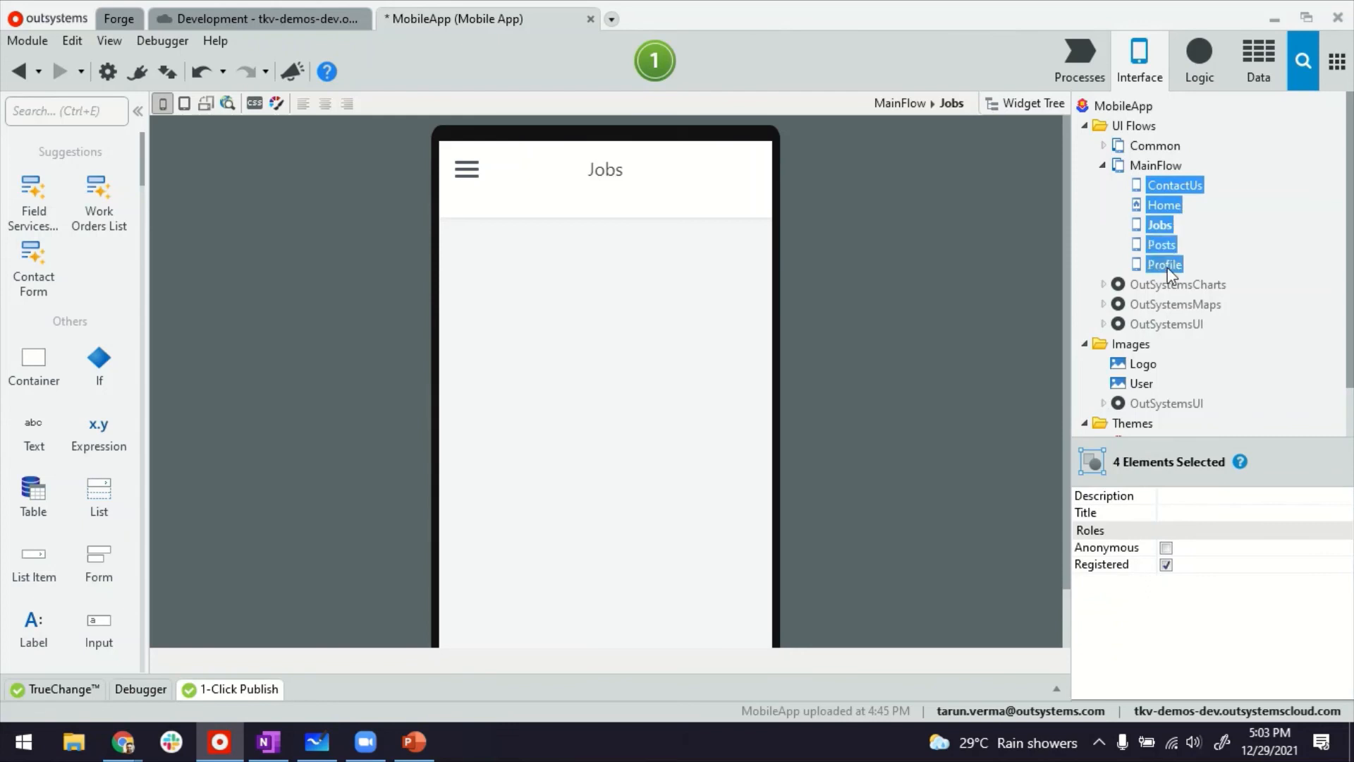
left_click(1166, 548)
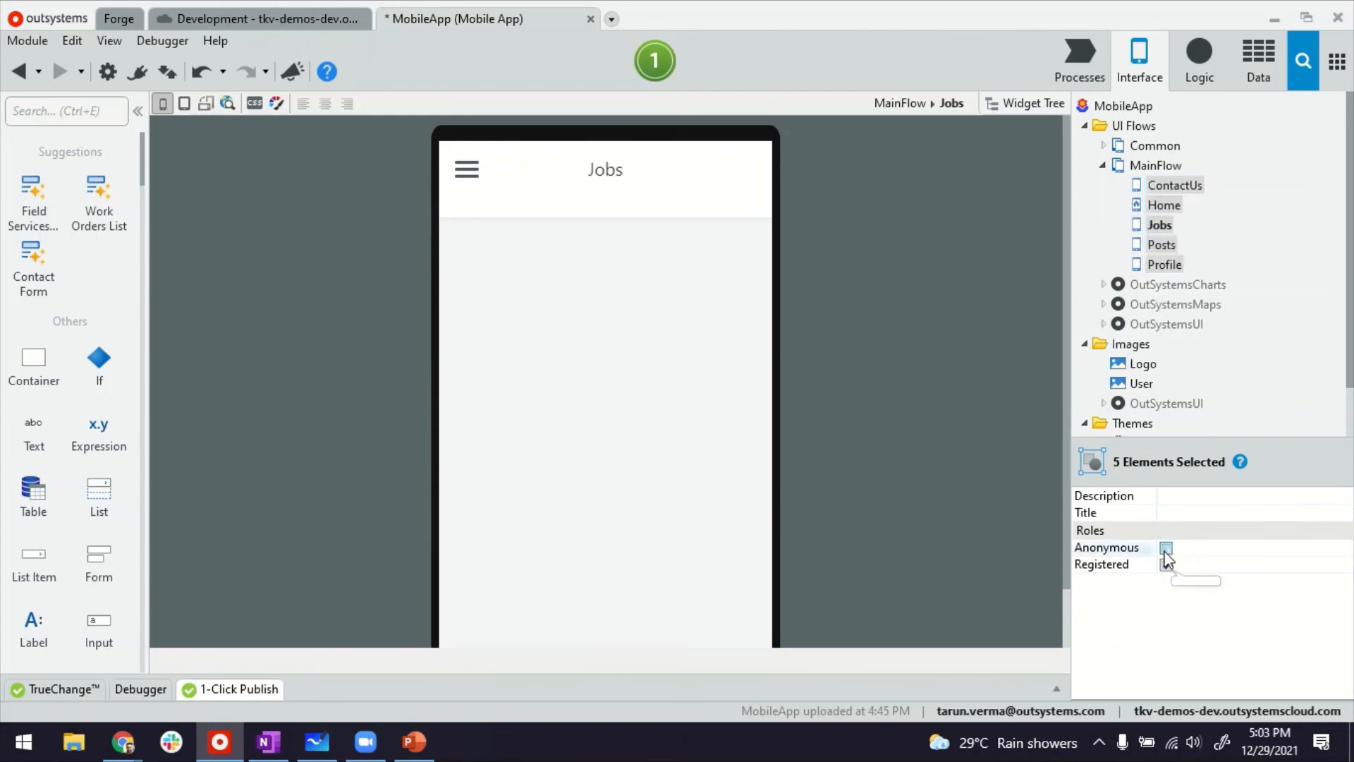
- Publish the mobile app and open it in the browser
left_click(658, 63)
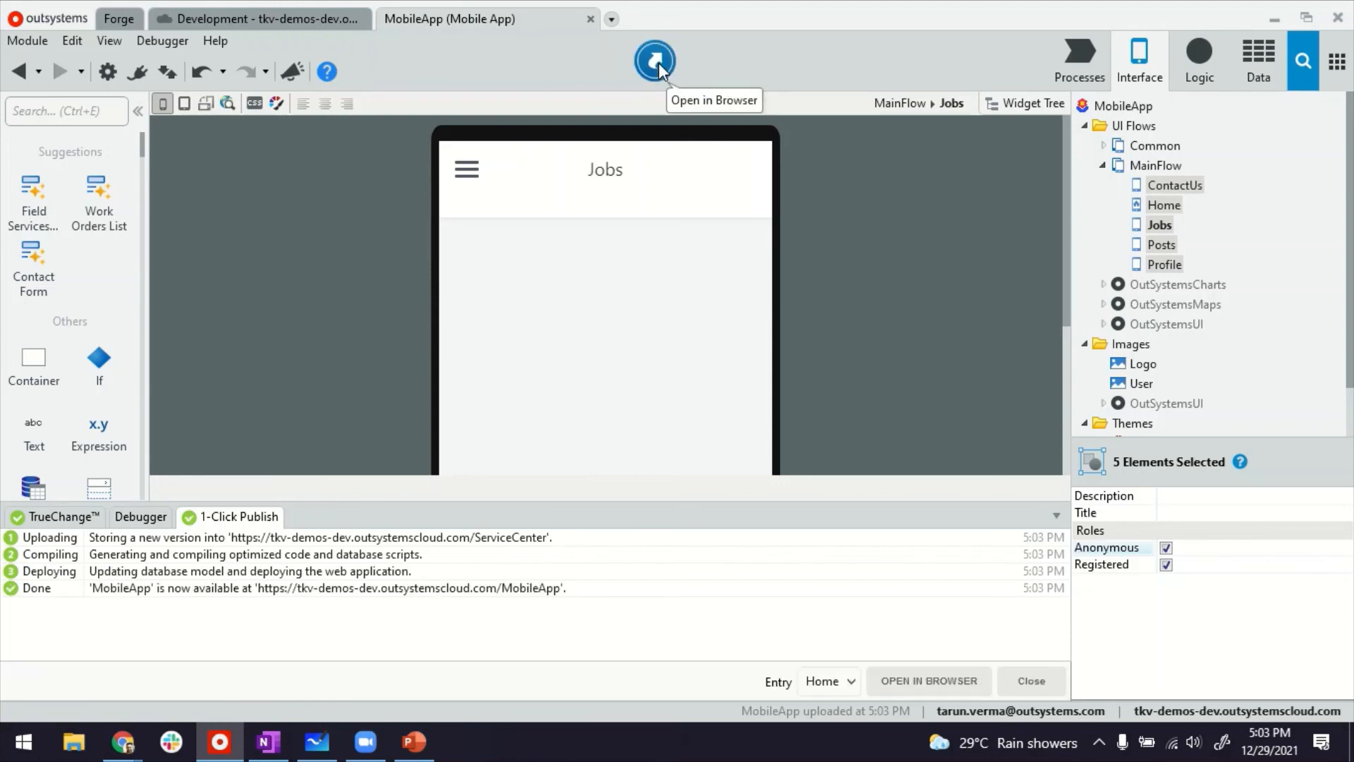
left_click(657, 63)
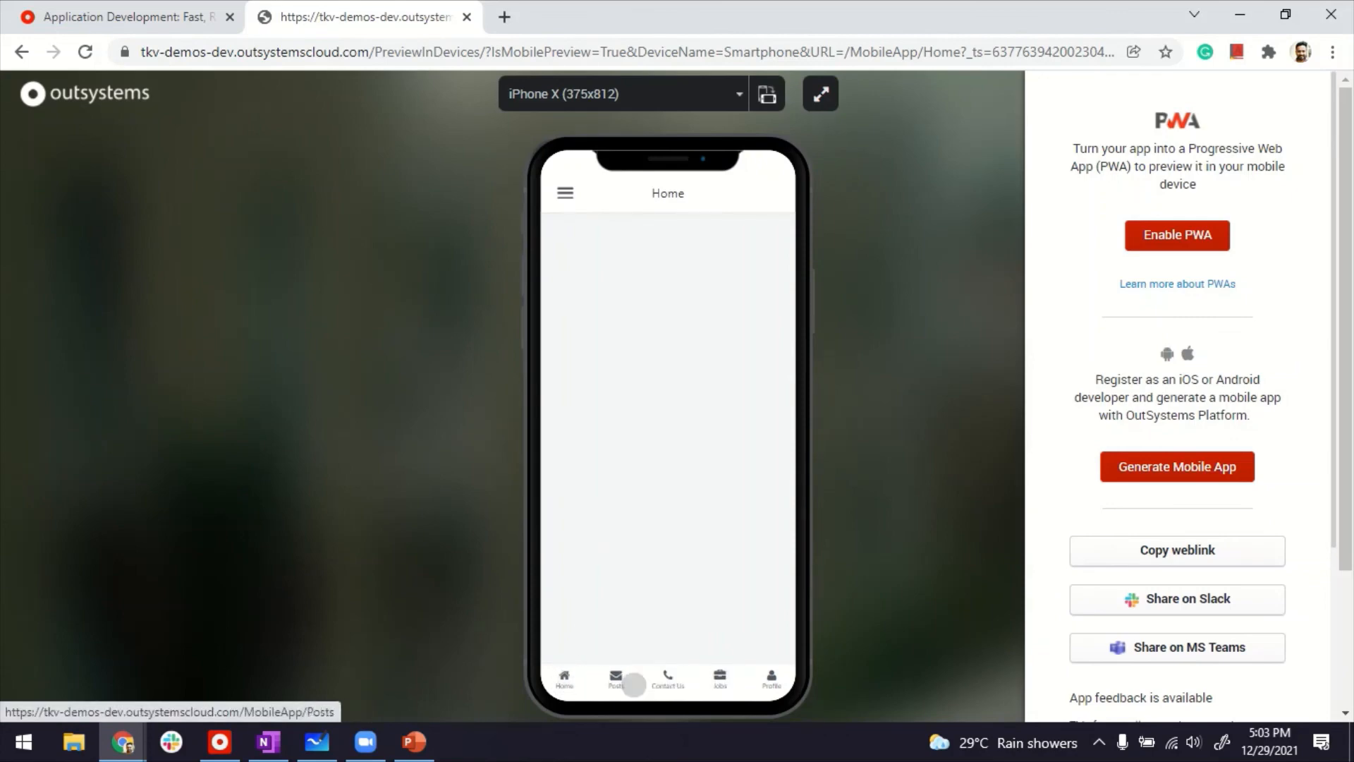
- Test the bottom bar navigation in the phone preview by visiting Posts, Contact Us, Jobs and Profile in turn
left_click(616, 679)
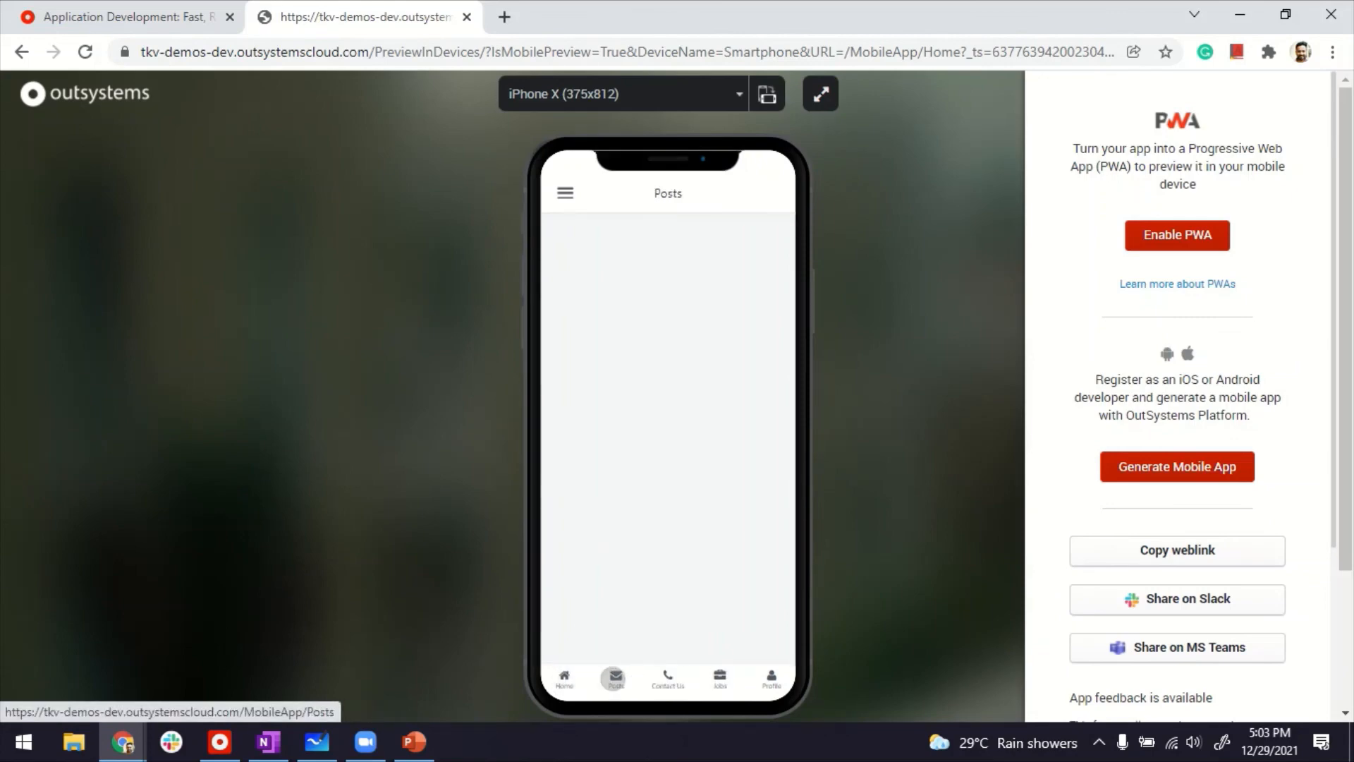
left_click(677, 671)
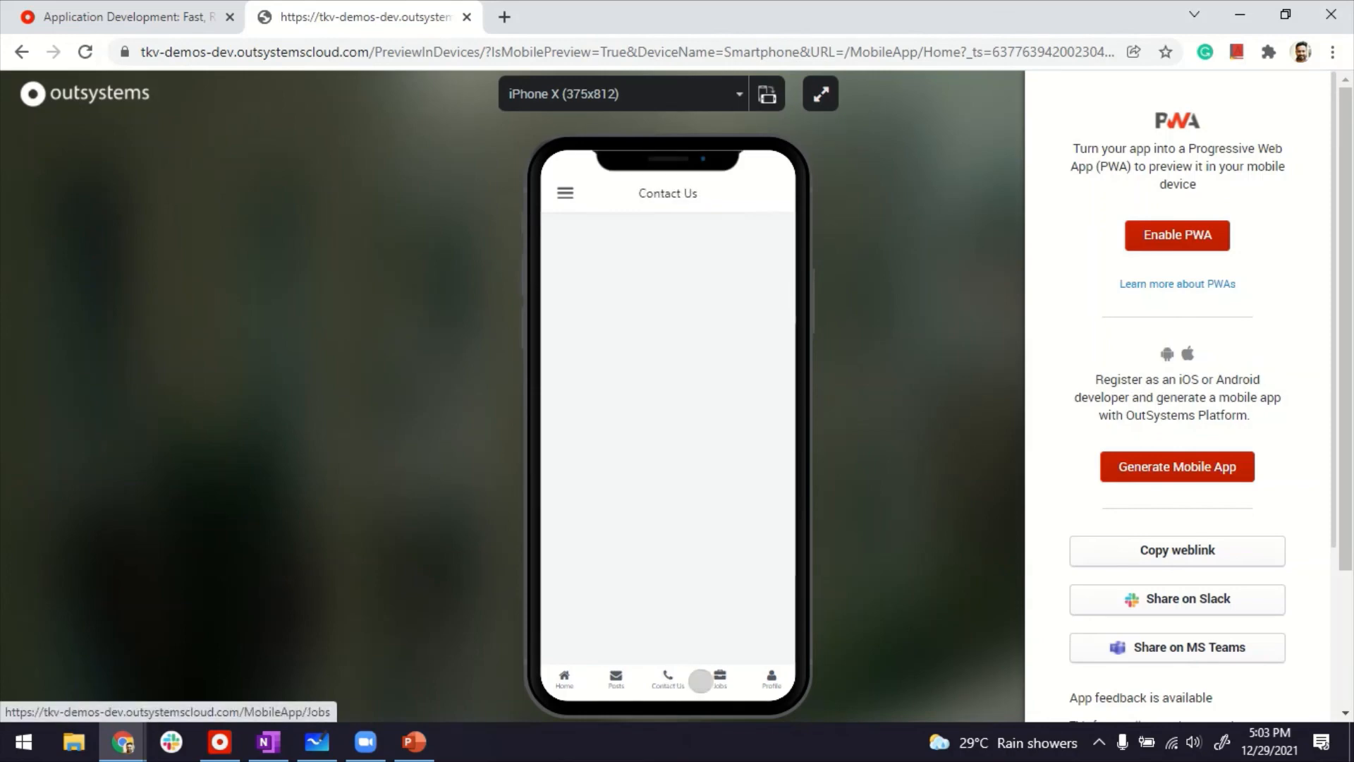
left_click(720, 675)
left_click(755, 677)
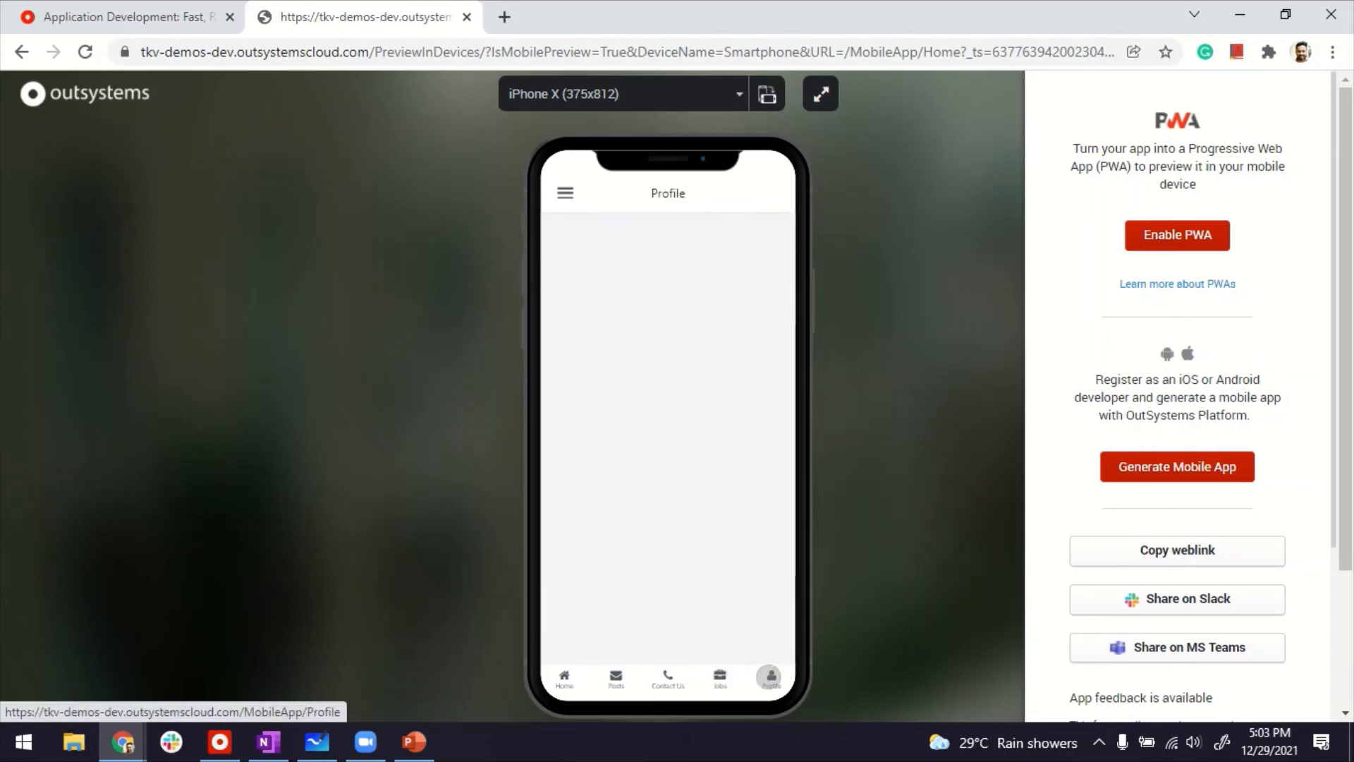